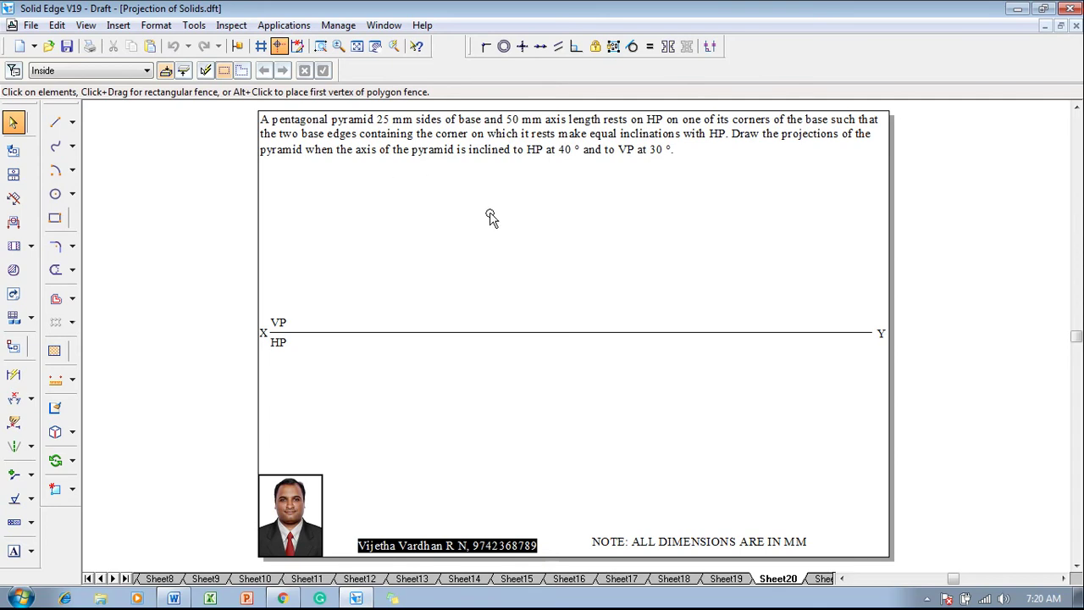
Step: Run the nSidePolygon macro to start defining a regular polygon
{"action": "left_click", "coordinate": [283, 25]}
{"action": "mouse_move", "coordinate": [313, 85]}
{"action": "left_click", "coordinate": [416, 90]}
{"action": "left_click", "coordinate": [450, 280]}
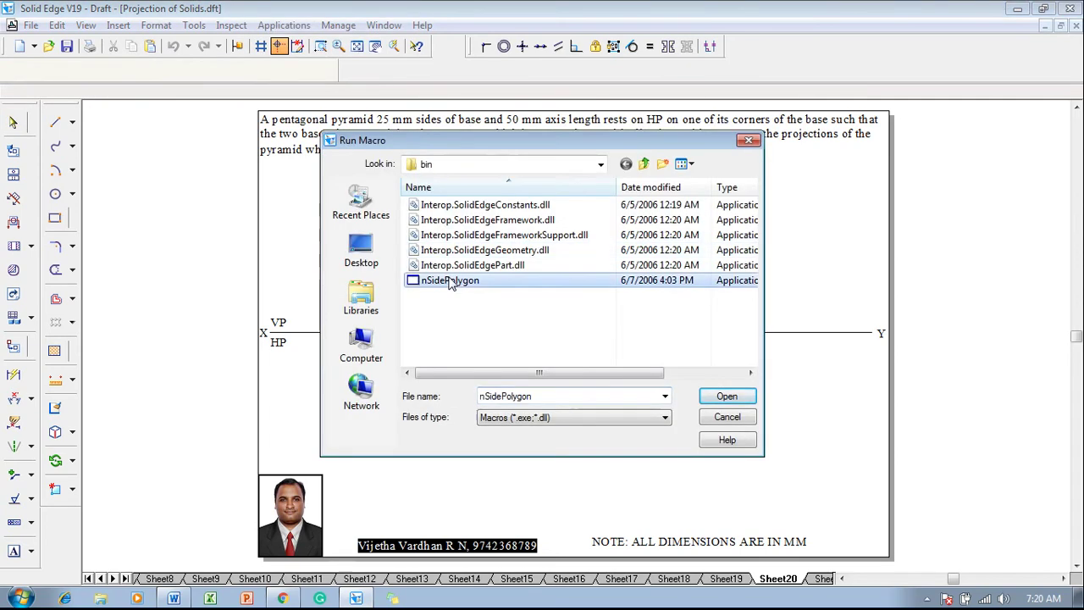
{"action": "left_click", "coordinate": [730, 398]}
Step: Create a five-sided polygon with a 25 mm flat length and position it below the XY line near its X end
{"action": "left_click", "coordinate": [422, 258]}
{"action": "left_click_drag", "start_coordinate": [447, 301], "coordinate": [394, 303]}
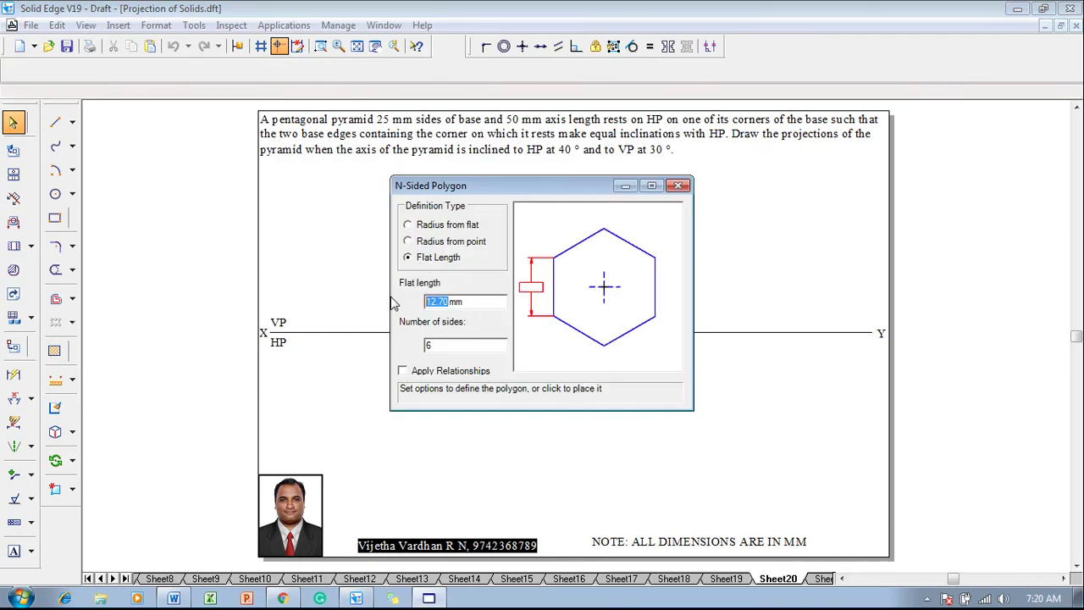
{"action": "type", "text": "25"}
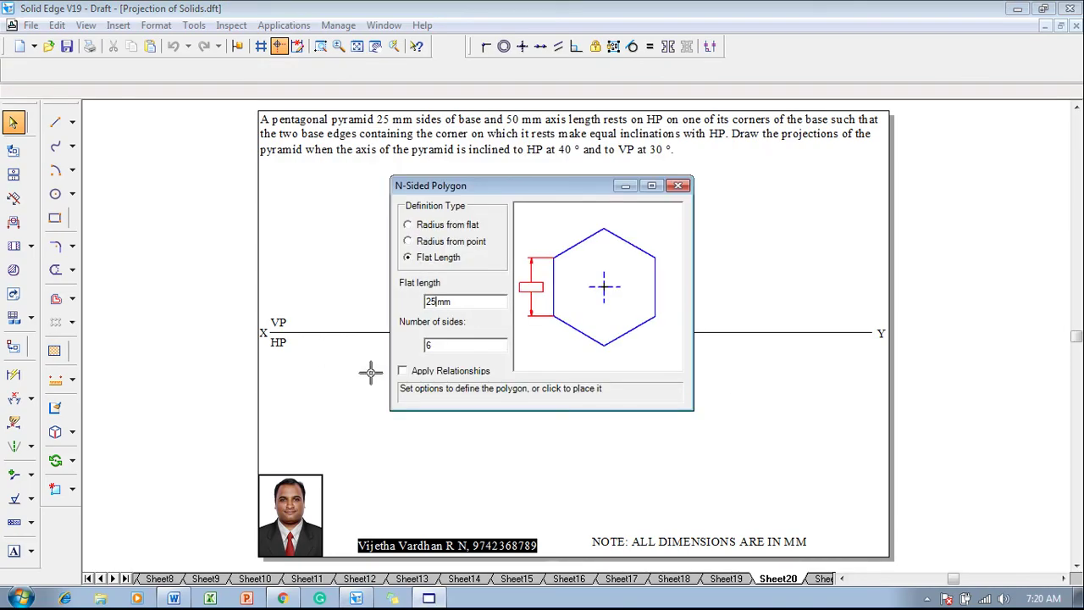
{"action": "left_click_drag", "start_coordinate": [437, 347], "coordinate": [405, 352]}
{"action": "key", "text": "BackSpace"}
{"action": "left_click", "coordinate": [750, 379]}
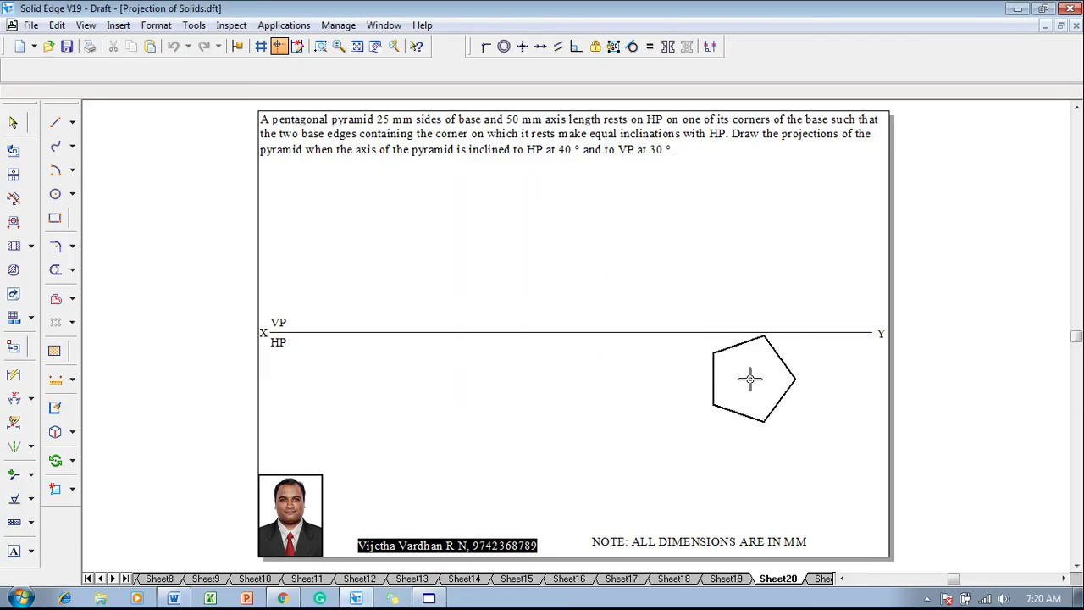
{"action": "key", "text": "Escape"}
{"action": "left_click_drag", "start_coordinate": [804, 443], "coordinate": [693, 288]}
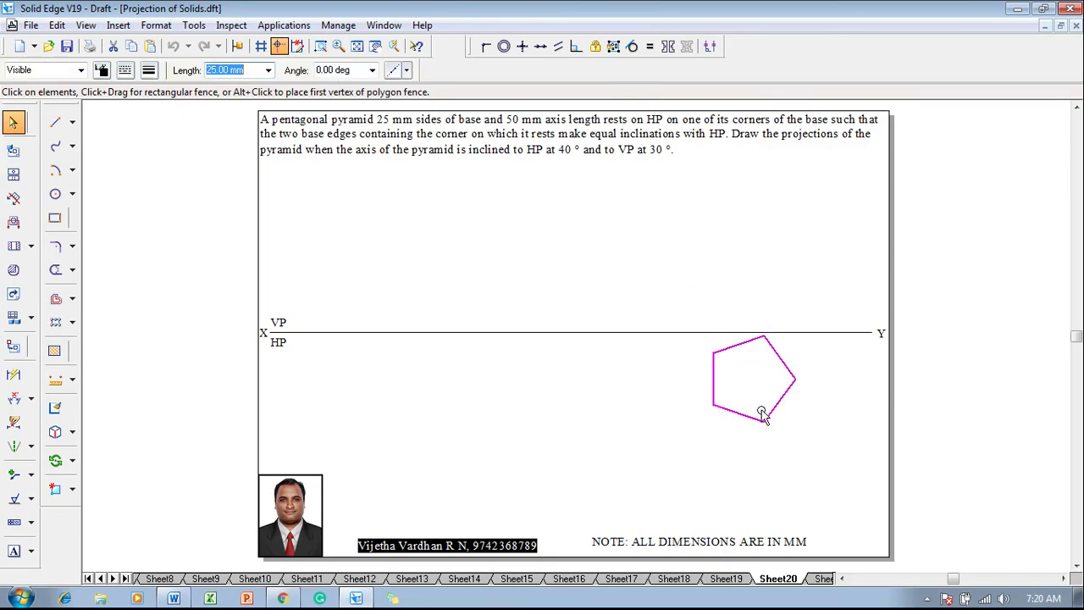
{"action": "left_click_drag", "start_coordinate": [770, 417], "coordinate": [382, 444]}
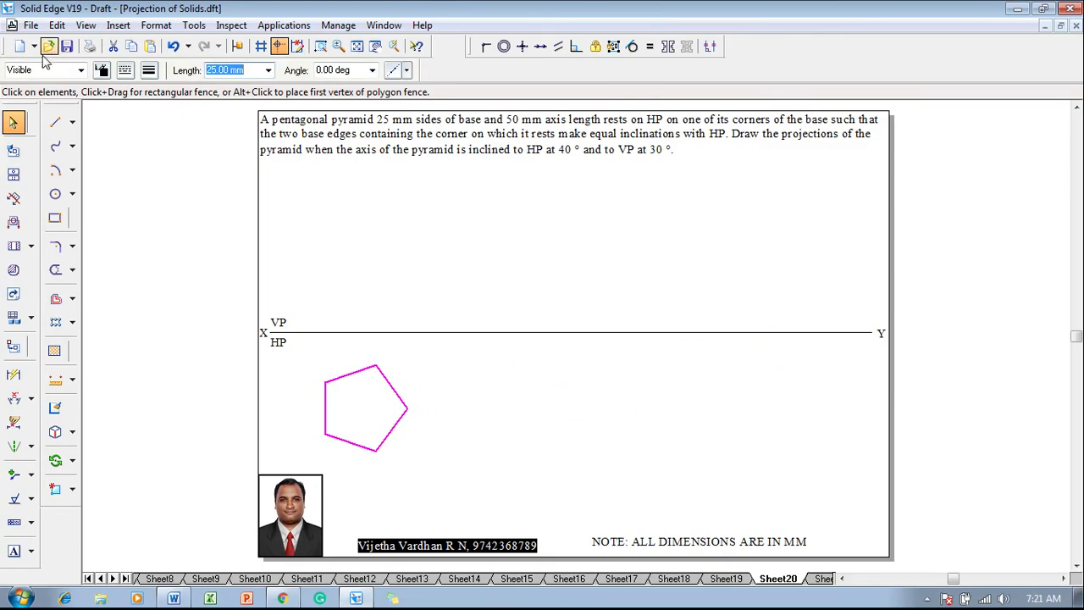
Step: Enable the Midpoint relationship in the IntelliSketch settings
{"action": "left_click", "coordinate": [193, 24]}
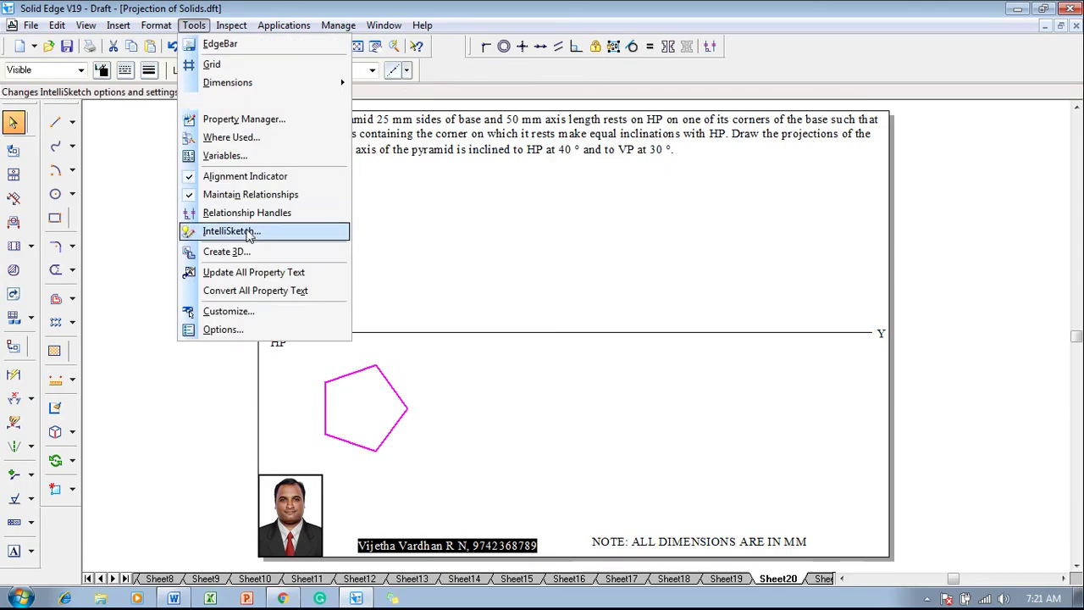
{"action": "left_click", "coordinate": [237, 229]}
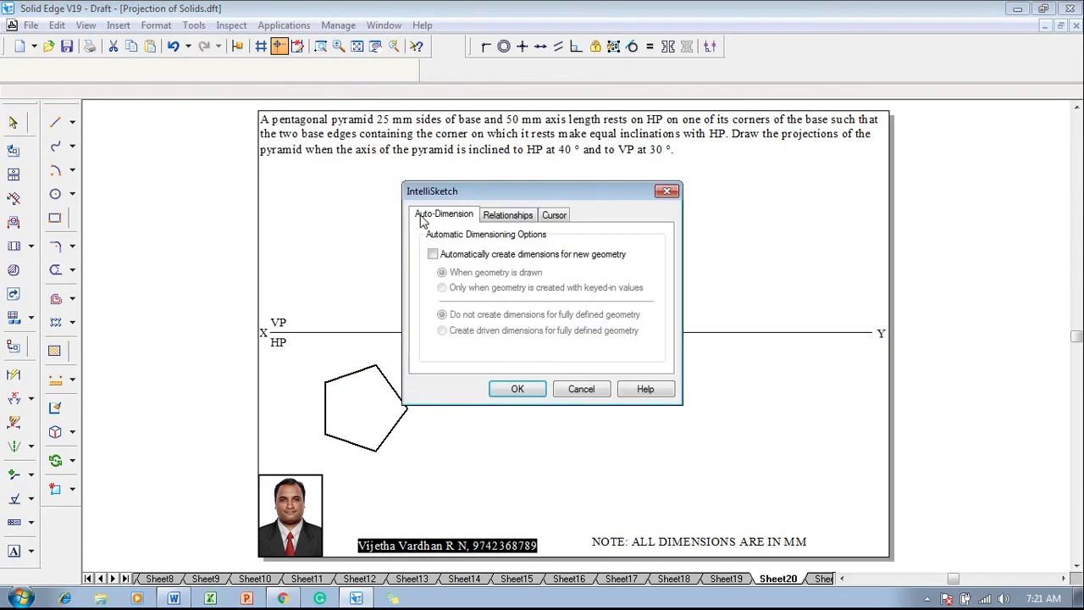
{"action": "left_click", "coordinate": [499, 216]}
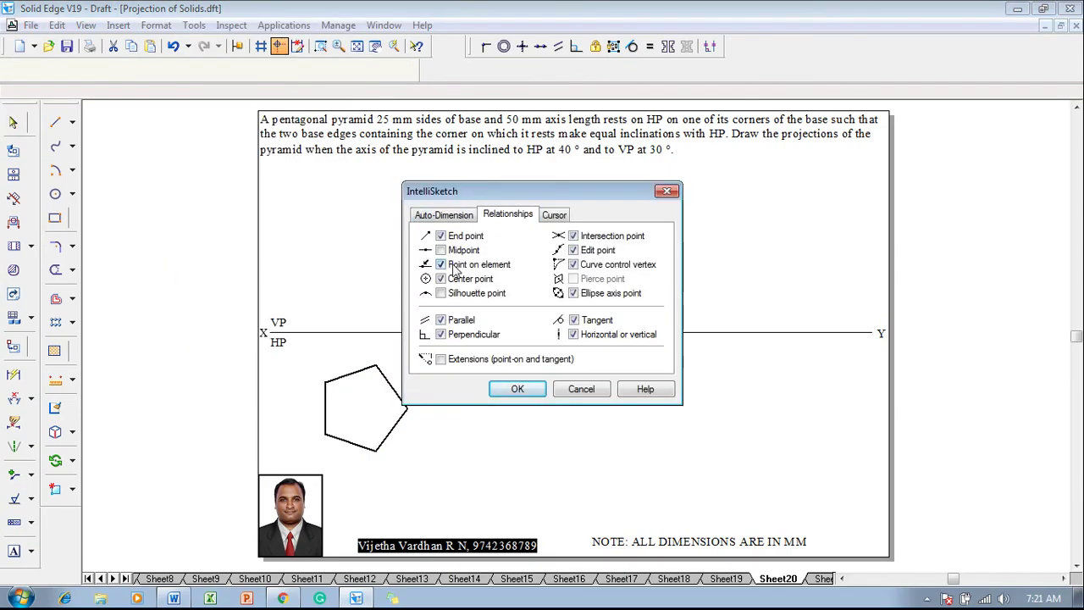
{"action": "left_click", "coordinate": [519, 390]}
Step: Draw two 0.13 mm wide construction lines from the midpoints of the pentagon's left and lower-left sides to the opposite corners
{"action": "left_click", "coordinate": [56, 122]}
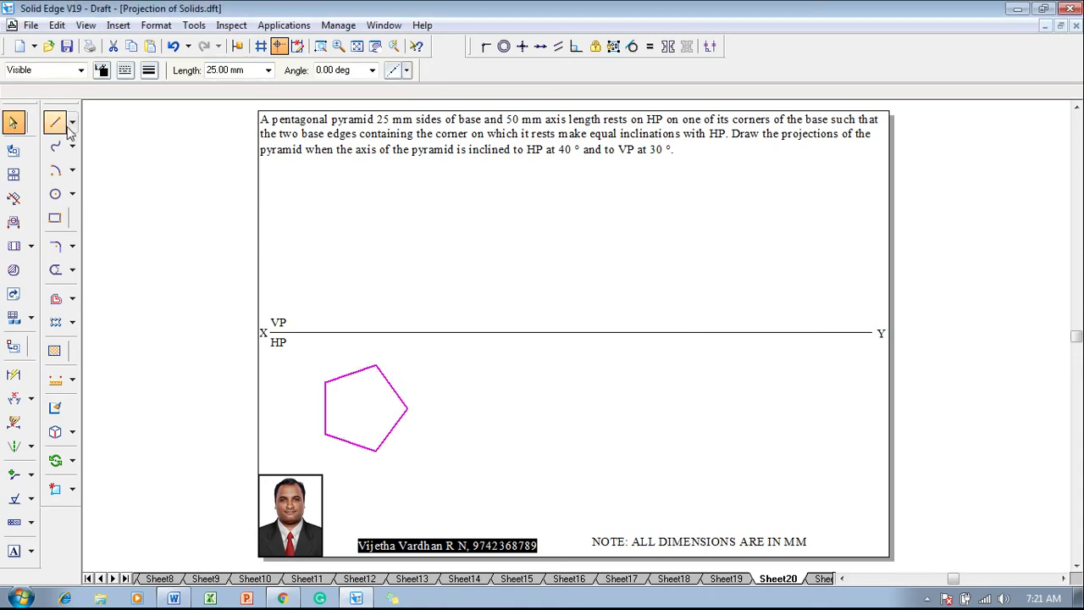
{"action": "left_click", "coordinate": [150, 71]}
{"action": "left_click", "coordinate": [156, 98]}
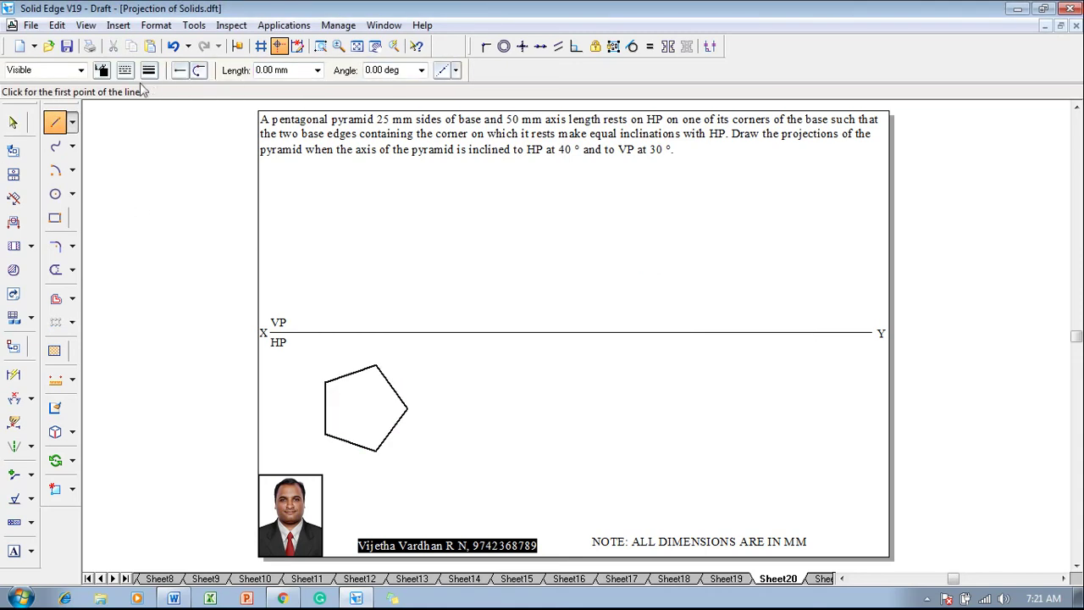
{"action": "left_click", "coordinate": [325, 407]}
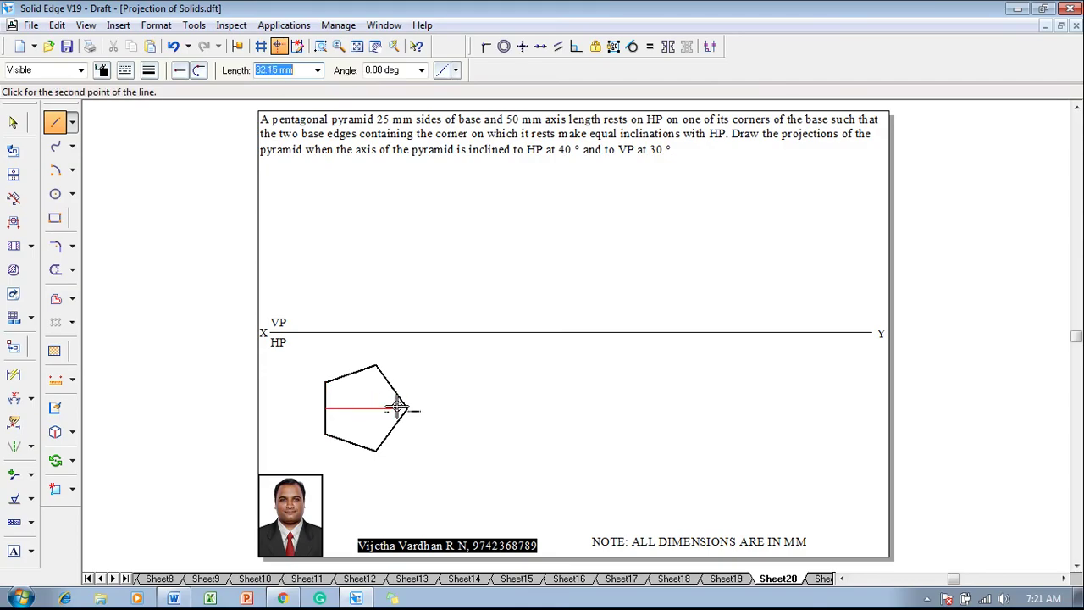
{"action": "left_click", "coordinate": [407, 410]}
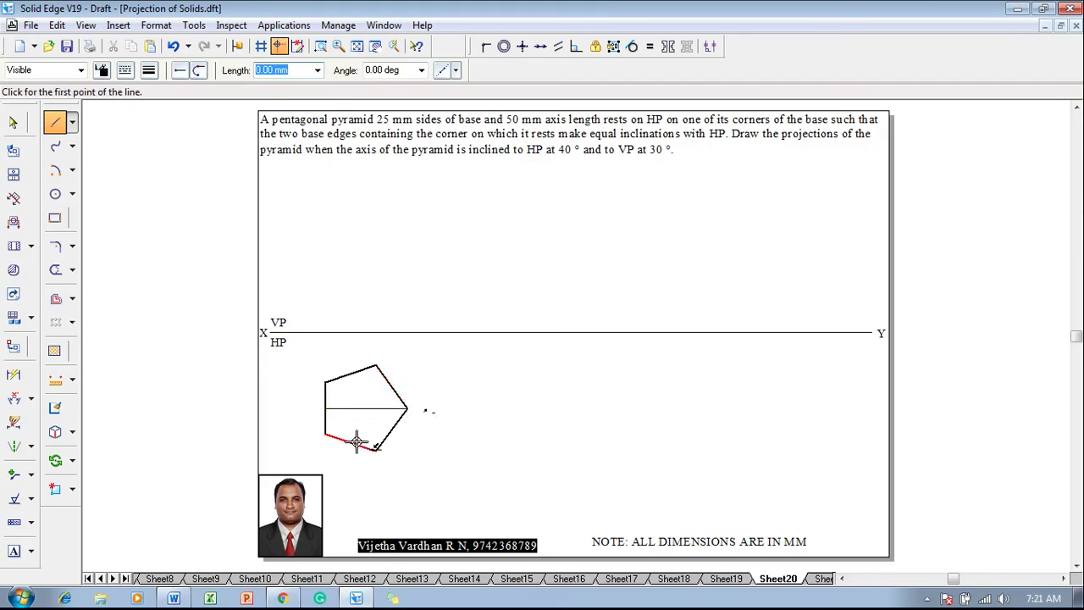
{"action": "left_click", "coordinate": [353, 443]}
{"action": "left_click", "coordinate": [377, 365]}
{"action": "key", "text": "Escape"}
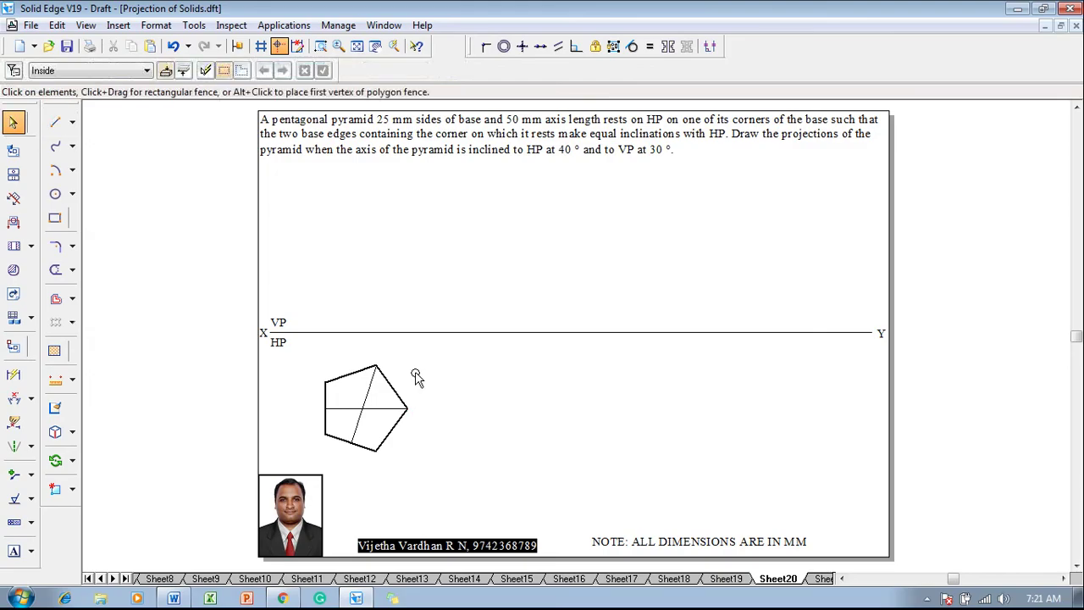
Step: Check the IntelliSketch relationship settings
{"action": "left_click", "coordinate": [194, 25]}
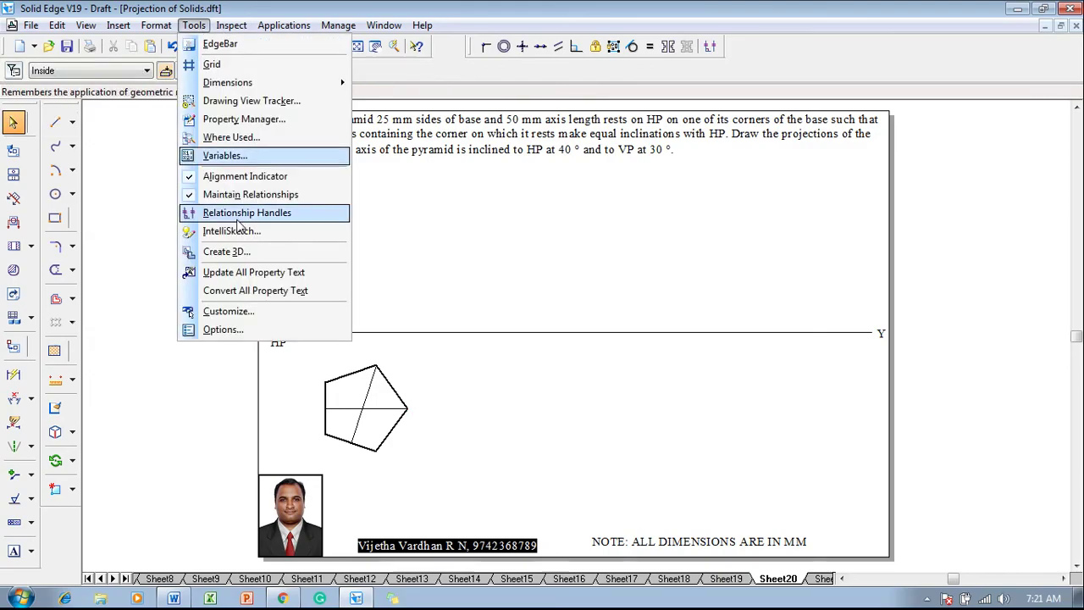
{"action": "left_click", "coordinate": [233, 231]}
{"action": "left_click", "coordinate": [507, 214]}
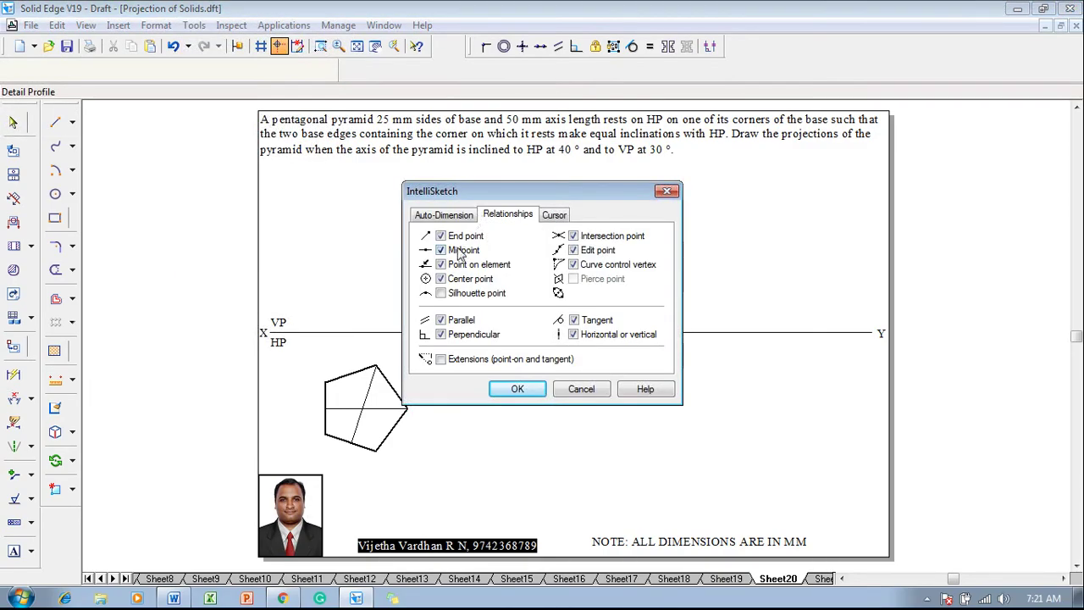
{"action": "left_click", "coordinate": [518, 389]}
Step: Join the pentagon's two left corners to its centre with 0.50 mm wide lines
{"action": "left_click", "coordinate": [55, 122]}
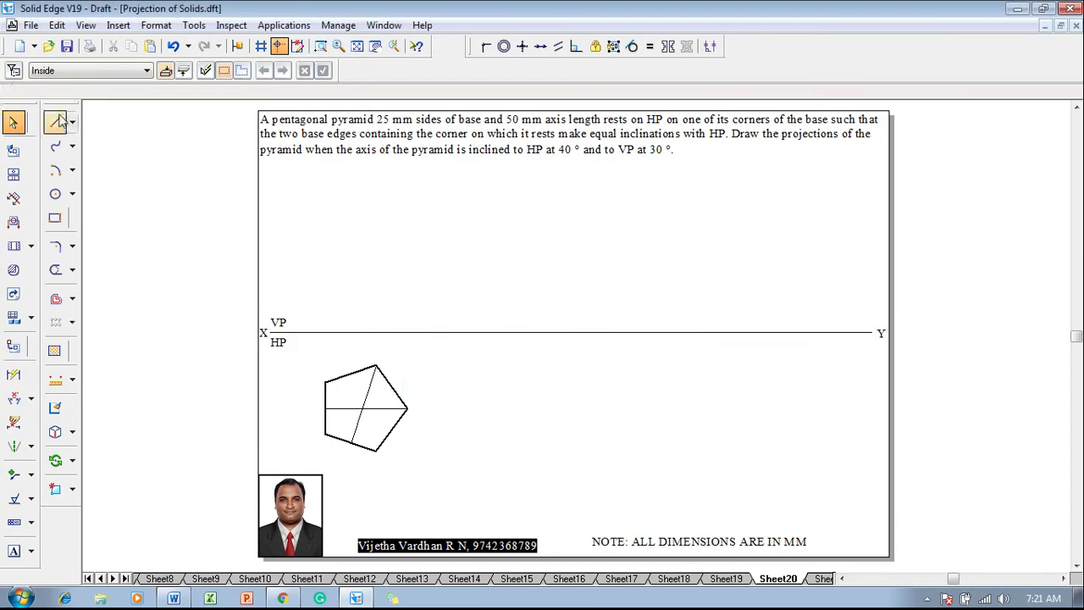
{"action": "left_click", "coordinate": [149, 69]}
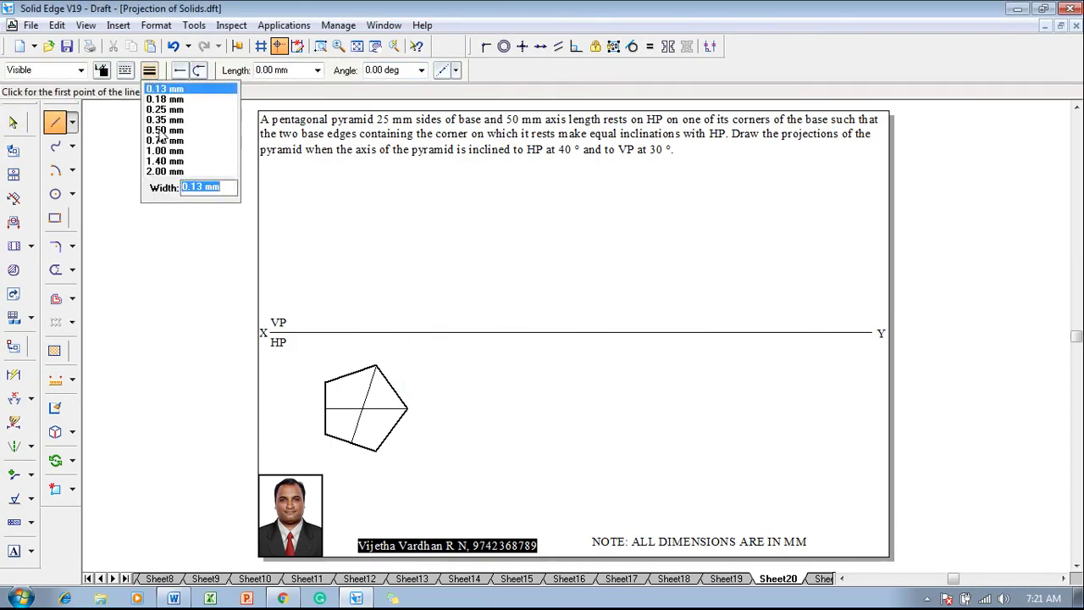
{"action": "left_click", "coordinate": [160, 133]}
{"action": "left_click", "coordinate": [326, 383]}
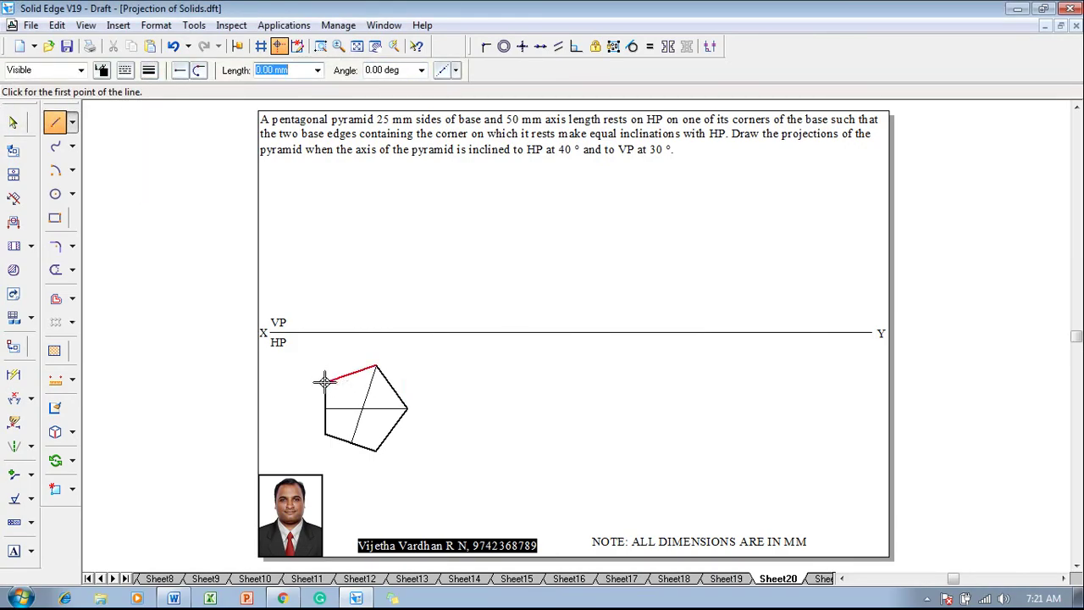
{"action": "left_click", "coordinate": [362, 410]}
{"action": "left_click", "coordinate": [326, 437]}
{"action": "right_click", "coordinate": [362, 435]}
Step: Join the pentagon's bottom, right and top corners to its centre to complete the top view of the slant edges
{"action": "left_click", "coordinate": [376, 450]}
{"action": "left_click", "coordinate": [361, 410]}
{"action": "left_click", "coordinate": [407, 408]}
{"action": "right_click", "coordinate": [398, 412]}
{"action": "left_click", "coordinate": [362, 410]}
{"action": "left_click", "coordinate": [376, 366]}
{"action": "right_click", "coordinate": [405, 364]}
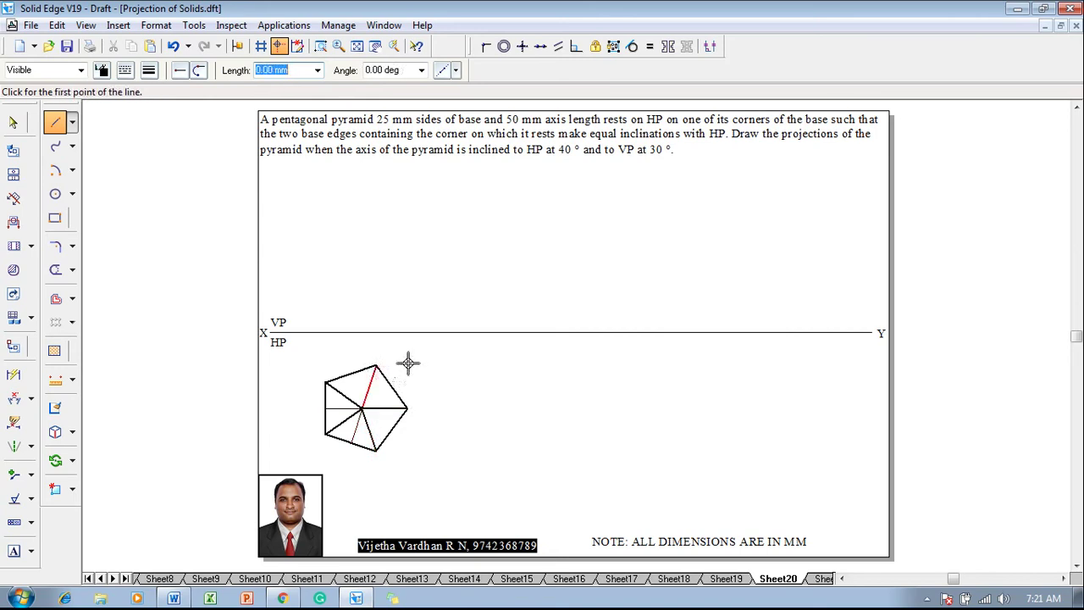
Step: Draw thin vertical projectors from the pentagon's upper-left corner and its centre up to the XY line
{"action": "left_click", "coordinate": [151, 71]}
{"action": "left_click", "coordinate": [161, 99]}
{"action": "left_click", "coordinate": [326, 382]}
{"action": "left_click", "coordinate": [325, 332]}
{"action": "right_click", "coordinate": [354, 360]}
{"action": "left_click", "coordinate": [363, 410]}
{"action": "left_click", "coordinate": [362, 333]}
{"action": "right_click", "coordinate": [375, 346]}
Step: Draw thin vertical projectors from the pentagon's bottom and right corners up to the XY line
{"action": "left_click", "coordinate": [376, 451]}
{"action": "left_click", "coordinate": [376, 333]}
{"action": "right_click", "coordinate": [397, 354]}
{"action": "left_click", "coordinate": [407, 408]}
{"action": "left_click", "coordinate": [407, 333]}
{"action": "right_click", "coordinate": [378, 348]}
Step: Draw the pyramid's axis as a 50 mm vertical line upward from the centre projector on the XY line
{"action": "left_click", "coordinate": [362, 333]}
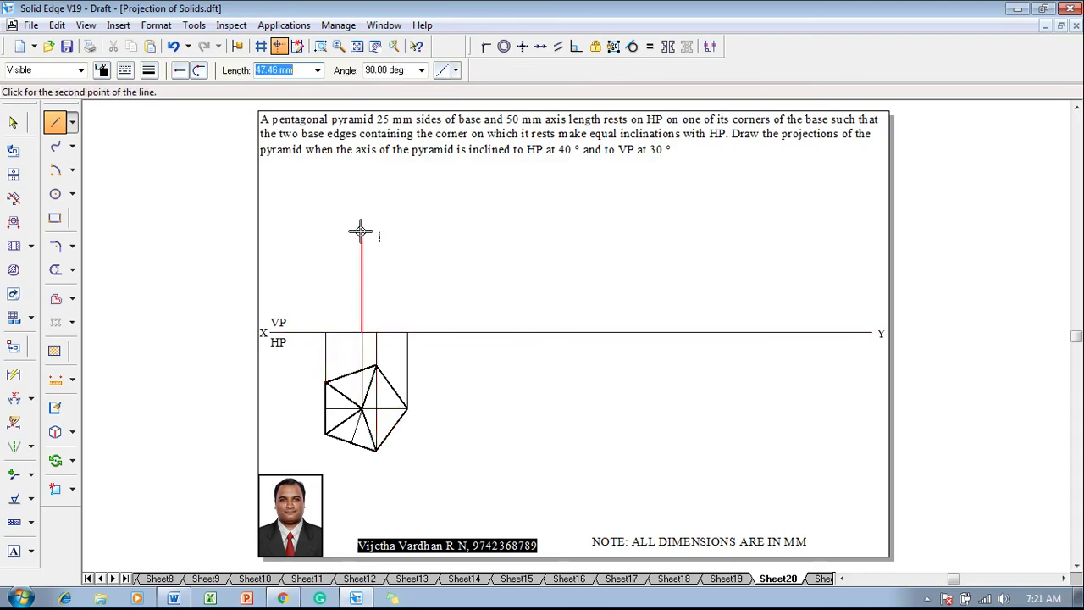
{"action": "type", "text": "5"}
{"action": "left_click", "coordinate": [361, 224]}
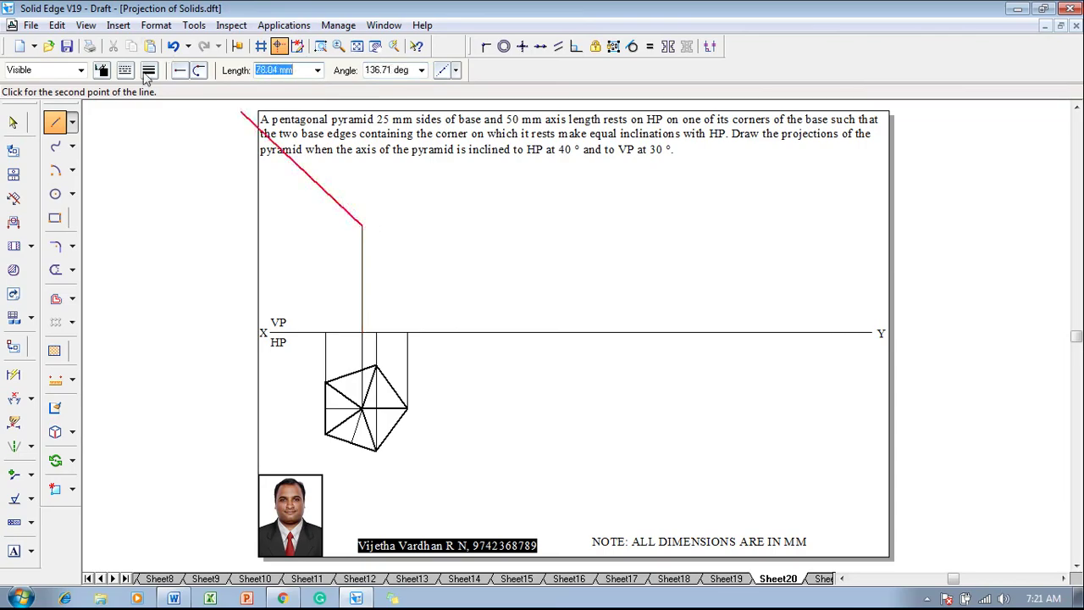
Step: Draw the front view with 0.50 mm lines, connecting the base points on the XY line to the apex
{"action": "left_click", "coordinate": [149, 70]}
{"action": "left_click", "coordinate": [166, 130]}
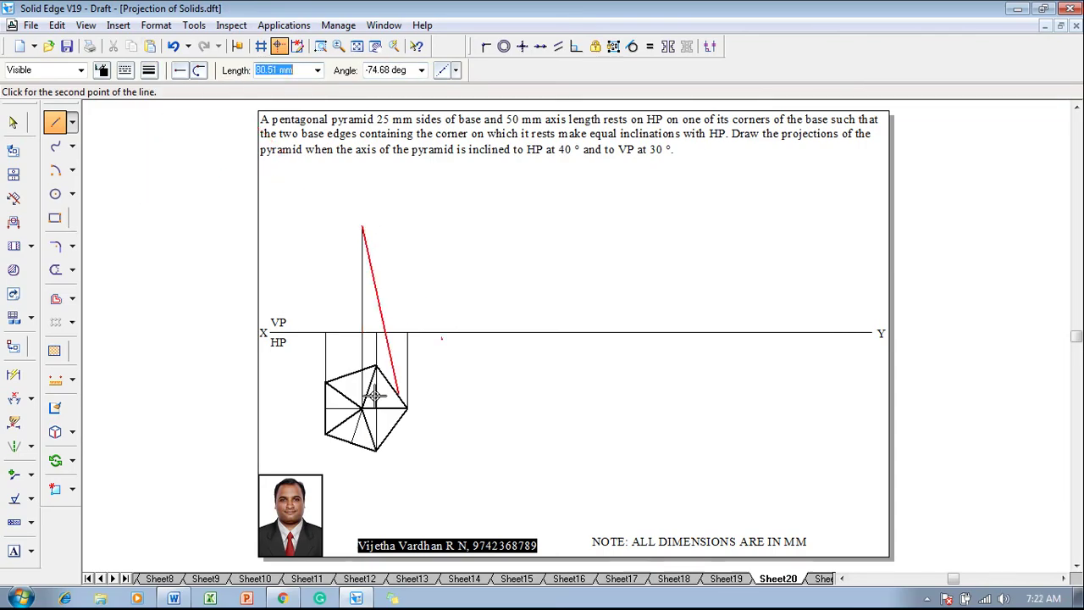
{"action": "left_click", "coordinate": [327, 333]}
{"action": "left_click", "coordinate": [408, 333]}
{"action": "left_click", "coordinate": [362, 225]}
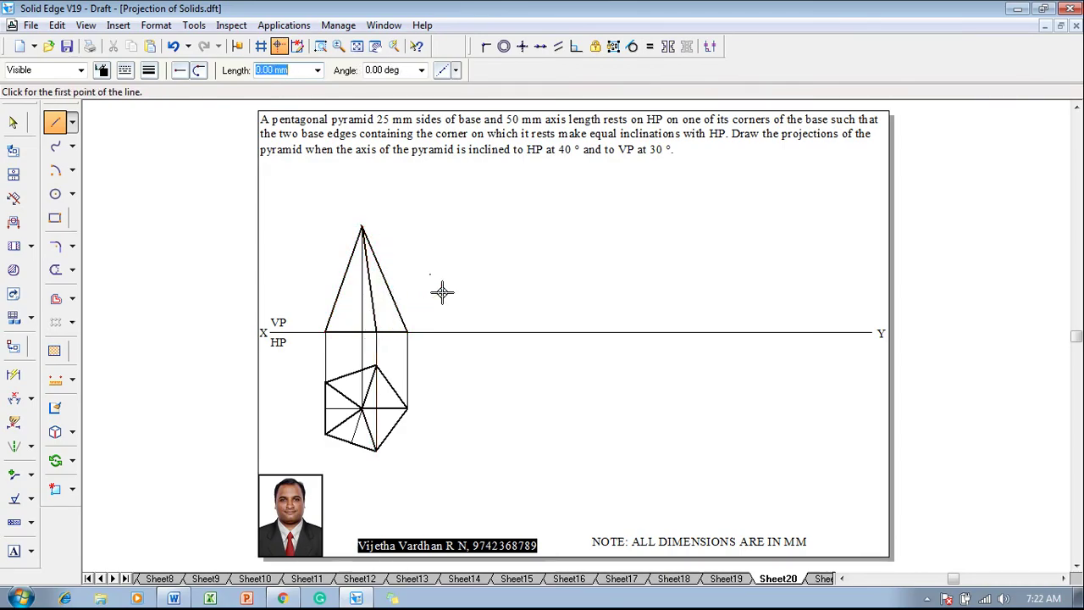
Step: Change the front view's axis line to a dash-dot centre line type
{"action": "left_click", "coordinate": [364, 292]}
{"action": "key", "text": "Escape"}
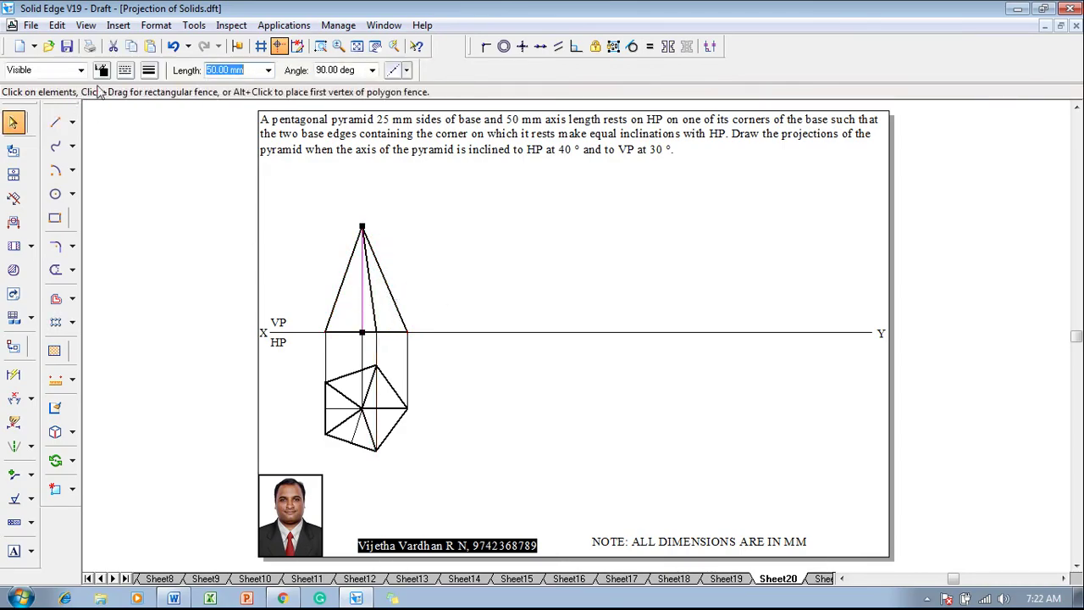
{"action": "left_click", "coordinate": [124, 69]}
{"action": "left_click", "coordinate": [144, 122]}
{"action": "left_click", "coordinate": [152, 164]}
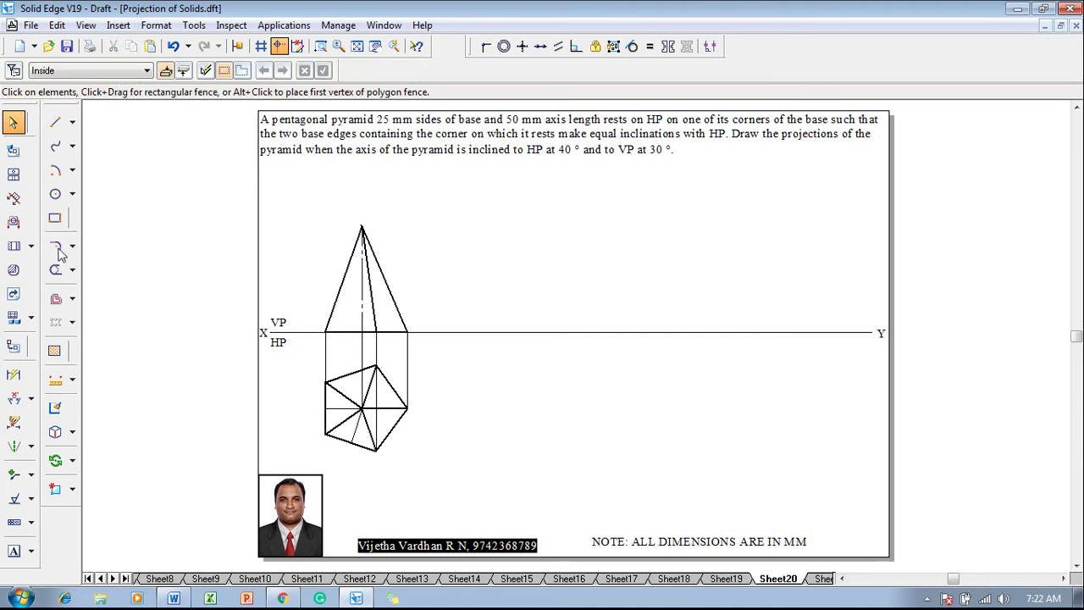
Step: Dimension the pyramid's axis height and the pentagon's left vertical side
{"action": "left_click", "coordinate": [13, 375]}
{"action": "left_click", "coordinate": [359, 296]}
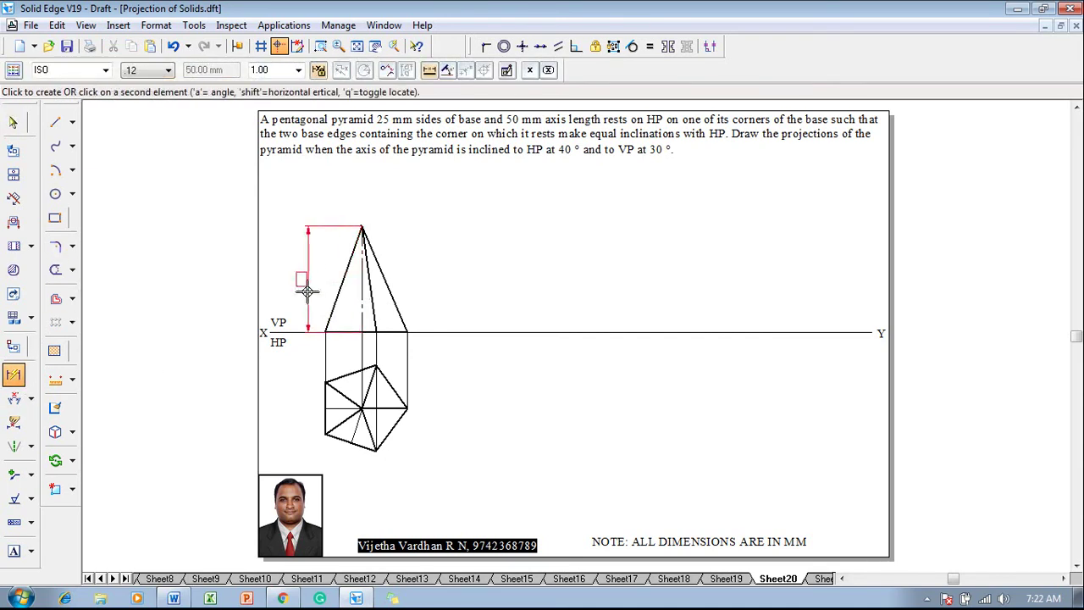
{"action": "left_click", "coordinate": [293, 271]}
{"action": "left_click", "coordinate": [324, 421]}
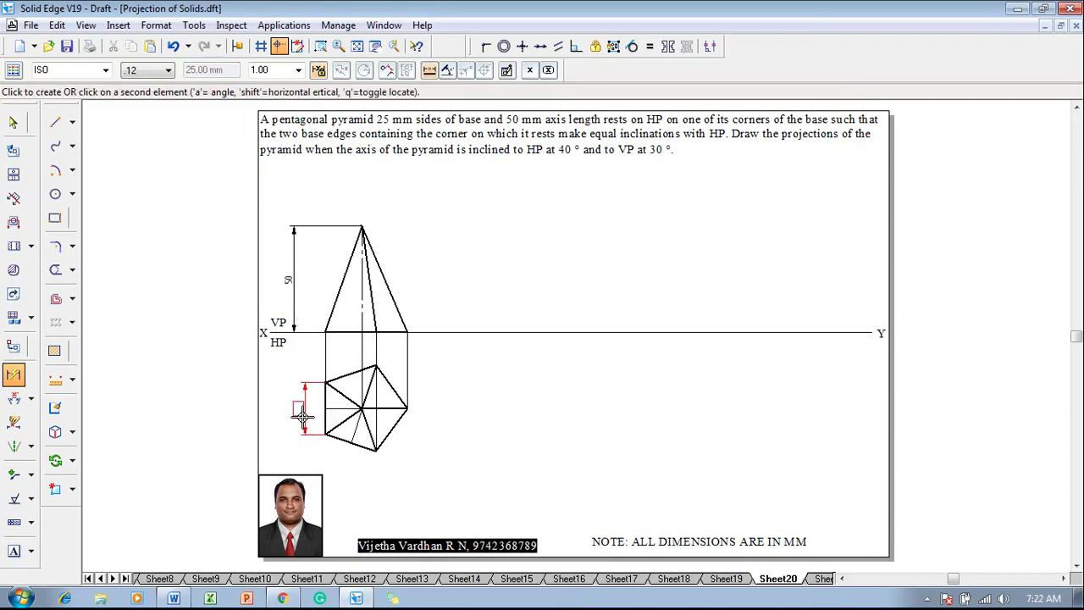
{"action": "left_click", "coordinate": [299, 411]}
Step: Label the top view's corners a, b, c, d and e anticlockwise from the upper left, and its centre o(o1)
{"action": "left_click", "coordinate": [14, 550]}
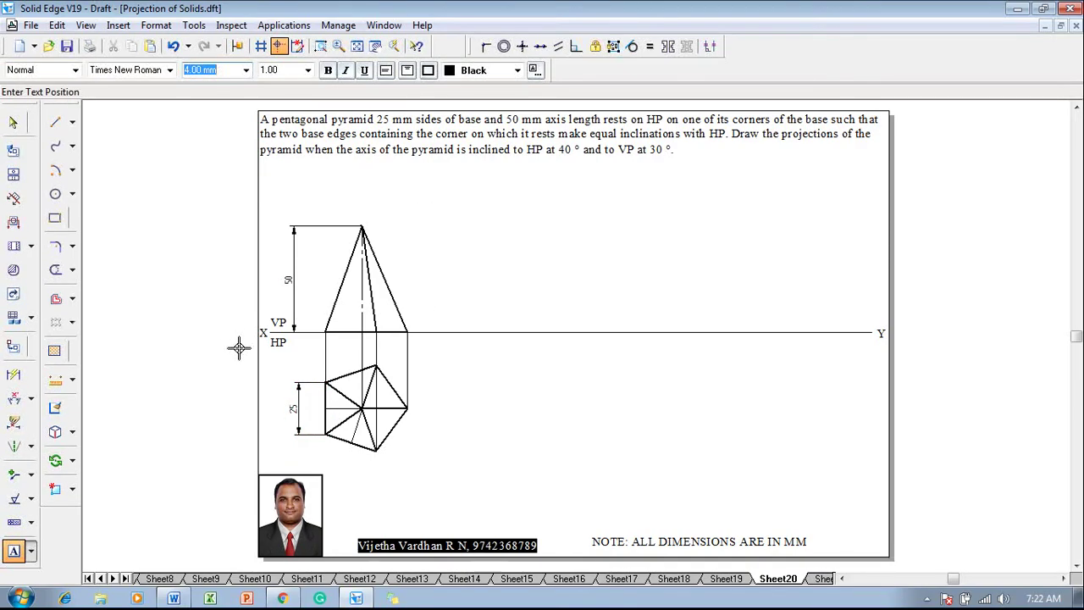
{"action": "left_click", "coordinate": [311, 366]}
{"action": "type", "text": "a"}
{"action": "left_click", "coordinate": [313, 439]}
{"action": "type", "text": "b"}
{"action": "left_click", "coordinate": [373, 458]}
{"action": "type", "text": "c"}
{"action": "left_click", "coordinate": [410, 416]}
{"action": "type", "text": "d"}
{"action": "left_click", "coordinate": [378, 349]}
{"action": "type", "text": "e"}
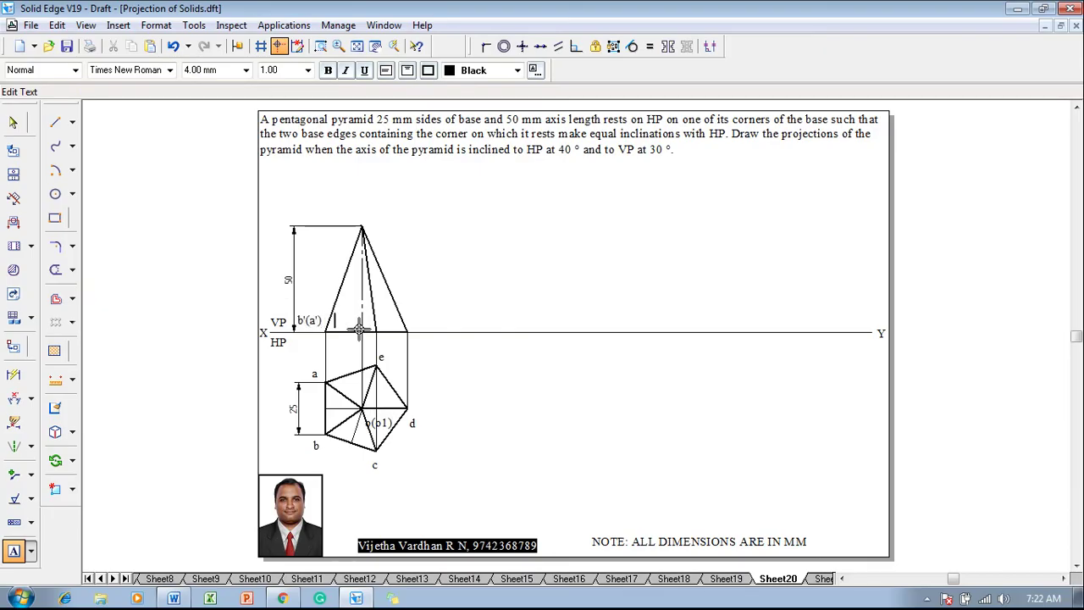
Step: Label the front view's base points b'(a'), (o1'), c'(e') and d', and its apex o'
{"action": "type", "text": "') c'(e') d'(d"}
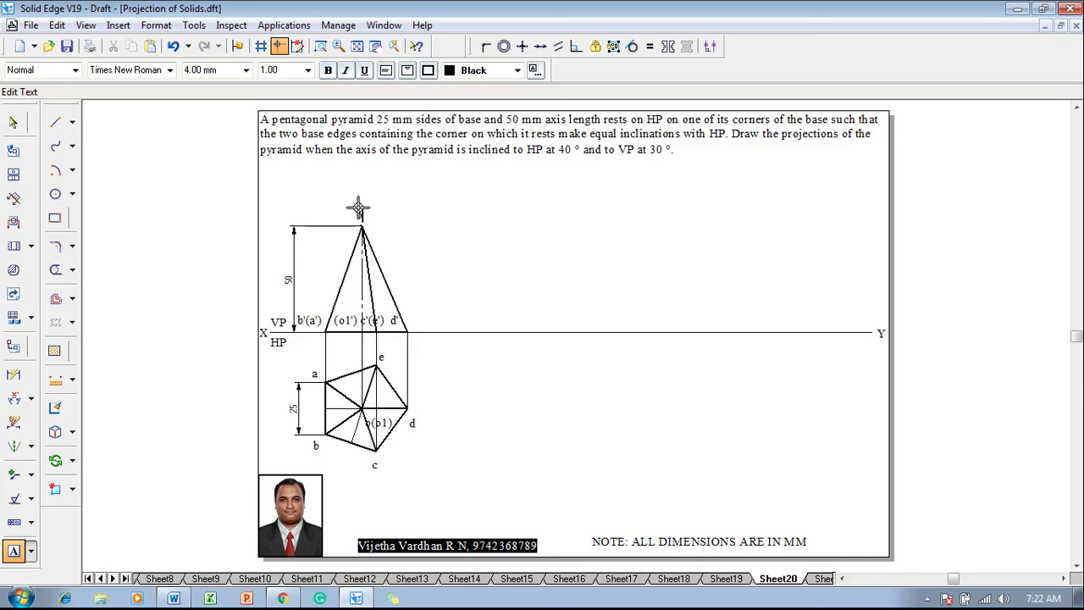
{"action": "key", "text": "Escape"}
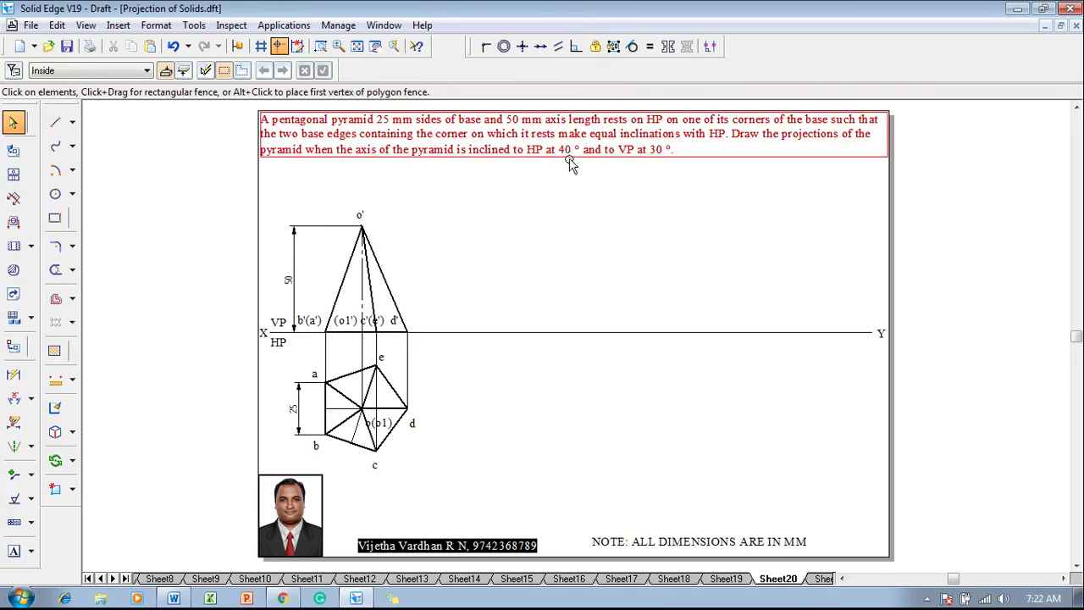
Step: Copy the front view with its labels about 47 mm along the XY line, clear of the original
{"action": "left_click_drag", "start_coordinate": [425, 352], "coordinate": [294, 198]}
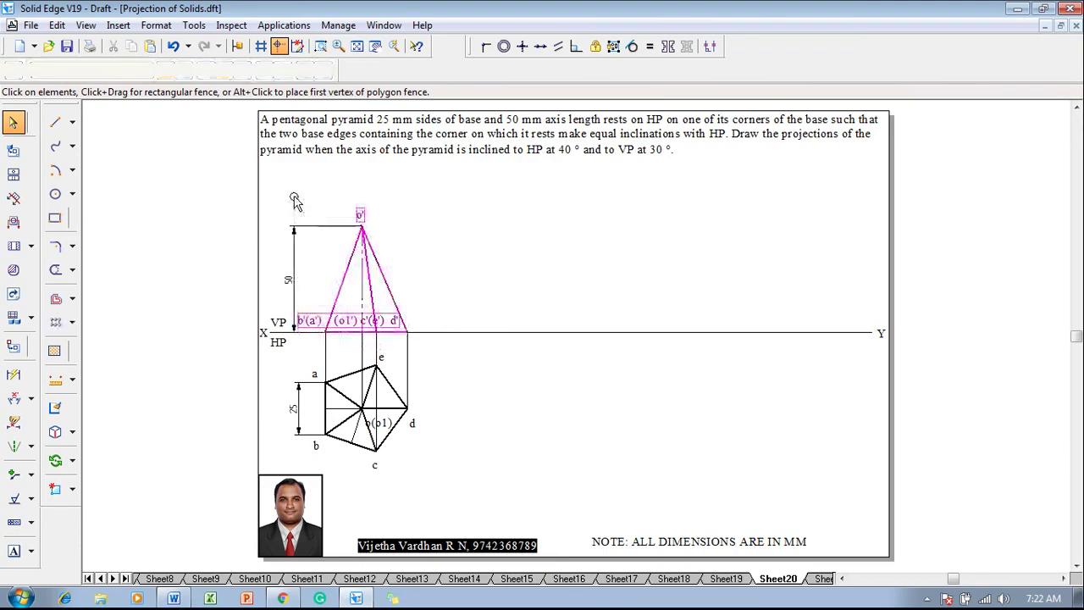
{"action": "left_click", "coordinate": [72, 460]}
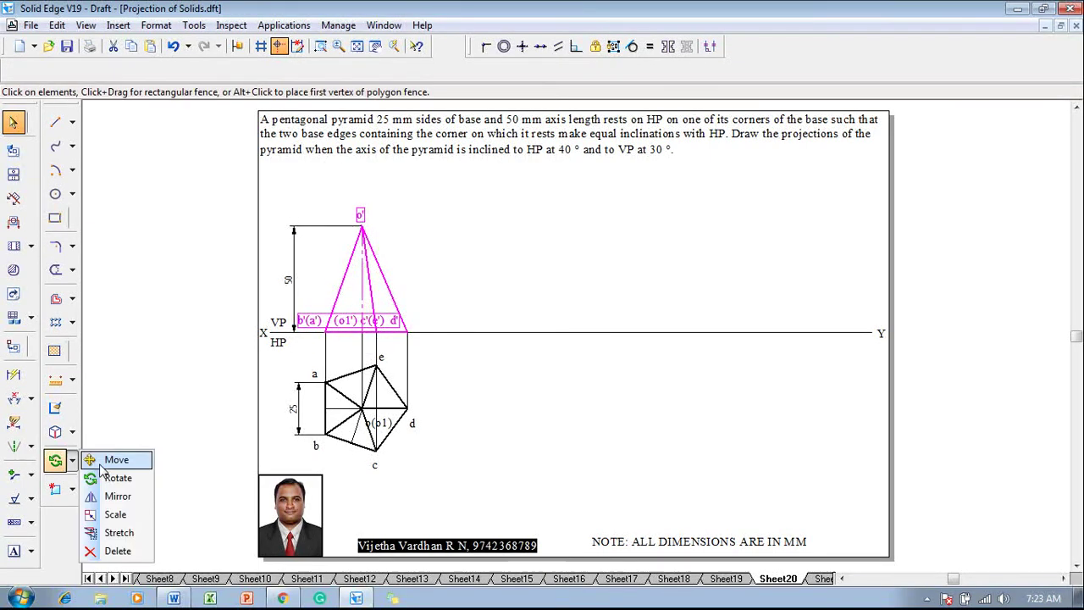
{"action": "left_click", "coordinate": [104, 463]}
{"action": "left_click", "coordinate": [446, 319]}
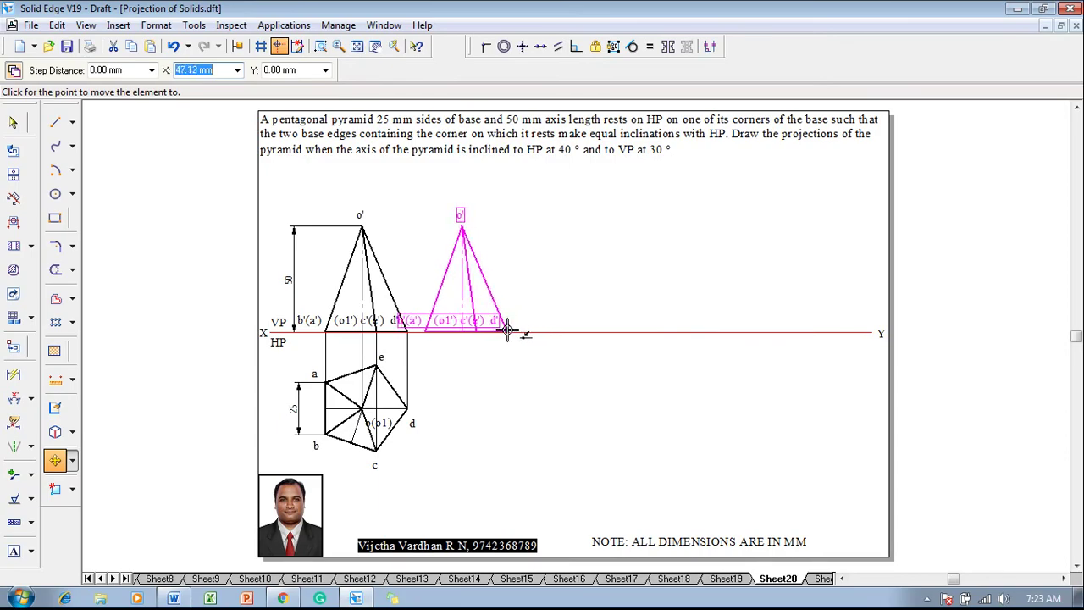
{"action": "left_click", "coordinate": [507, 330]}
Step: Rotate the copied front view clockwise about its base corner d' by 90-40 degrees, so it rests on XY
{"action": "left_click", "coordinate": [73, 459]}
{"action": "left_click", "coordinate": [111, 478]}
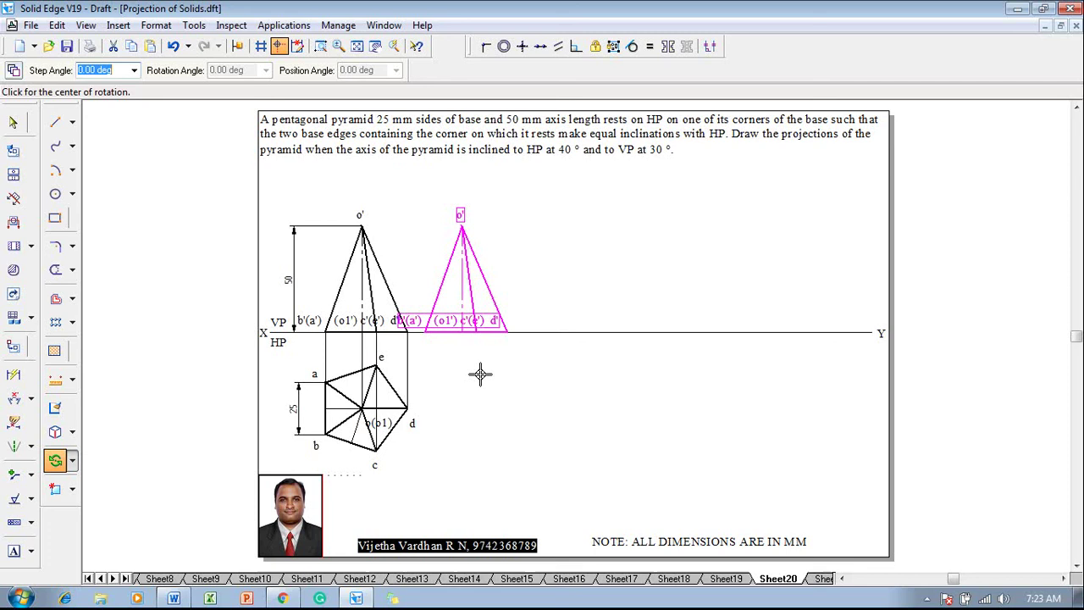
{"action": "left_click", "coordinate": [506, 331]}
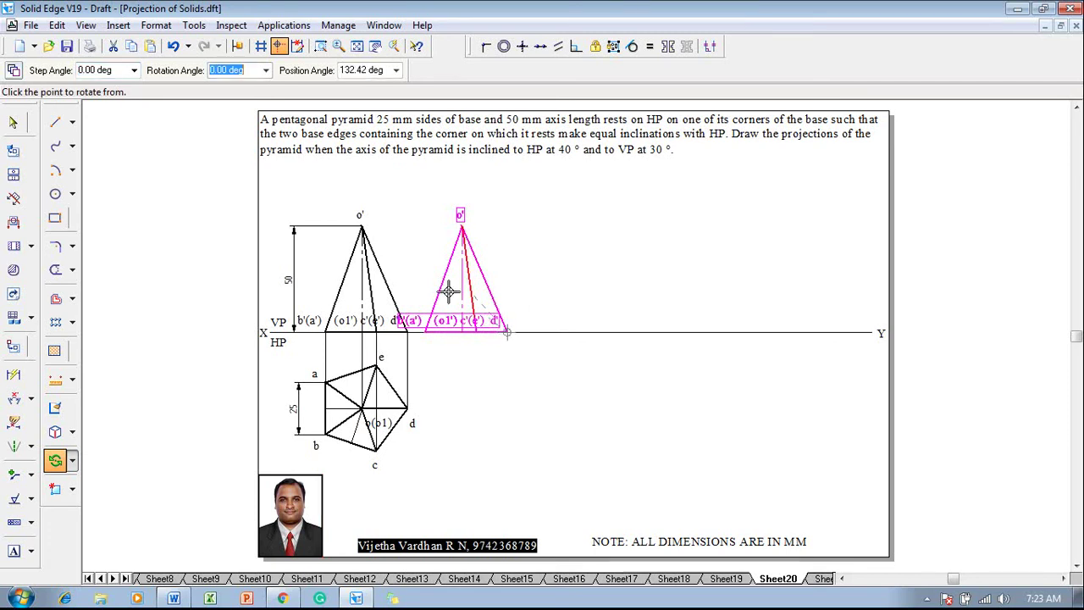
{"action": "left_click", "coordinate": [424, 330]}
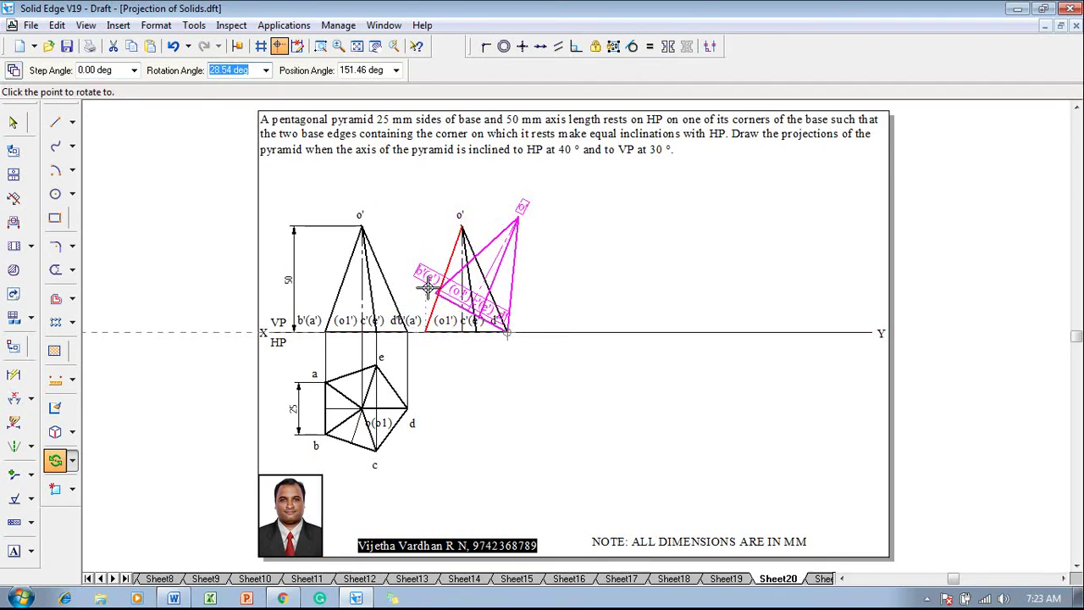
{"action": "type", "text": "9"}
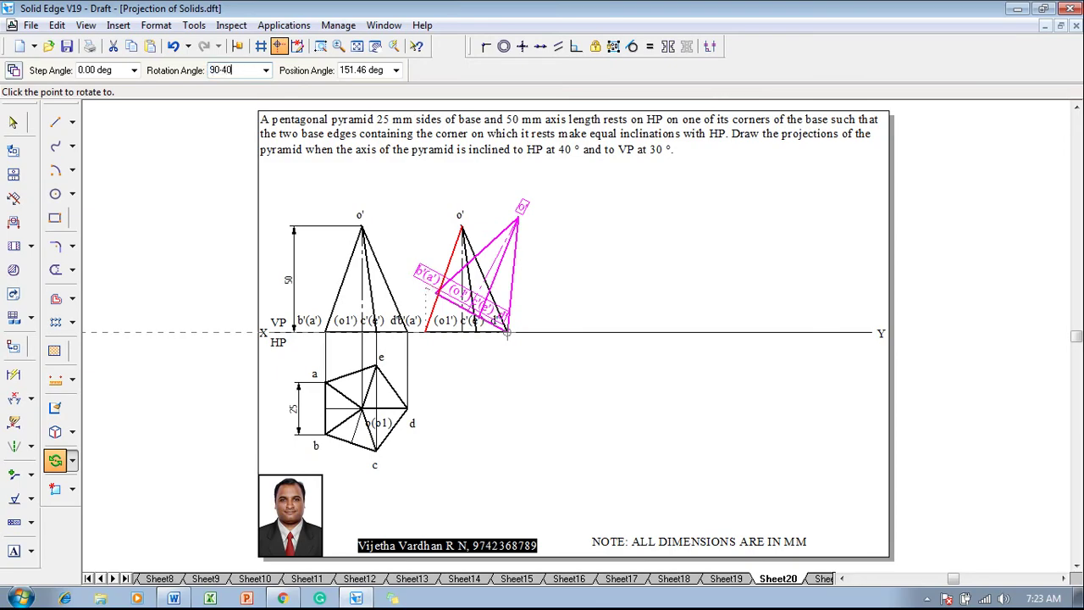
{"action": "type", "text": "0-40"}
{"action": "key", "text": "Return"}
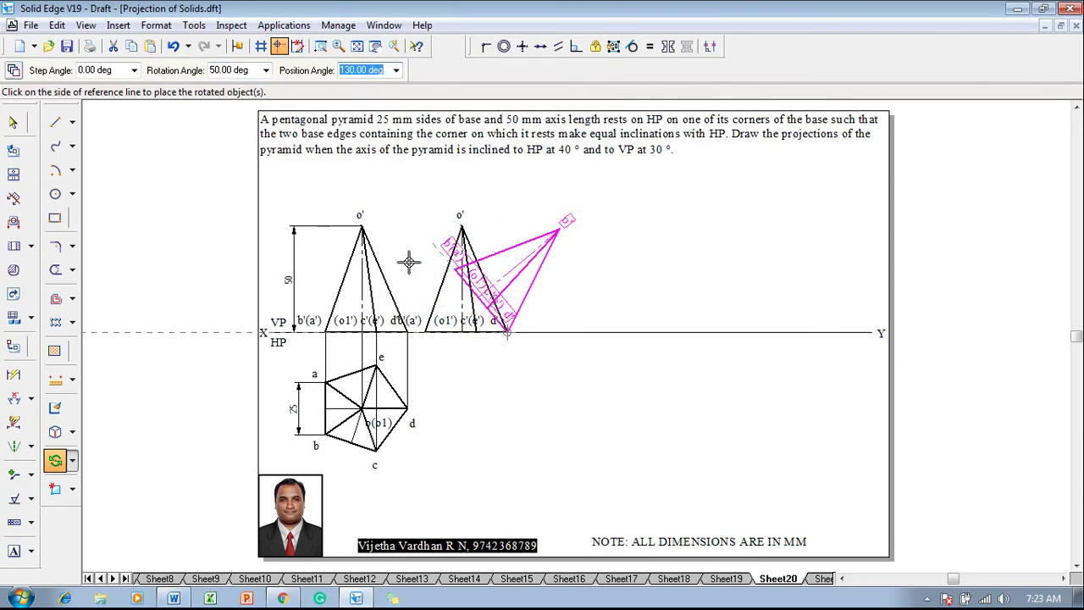
{"action": "left_click", "coordinate": [406, 259]}
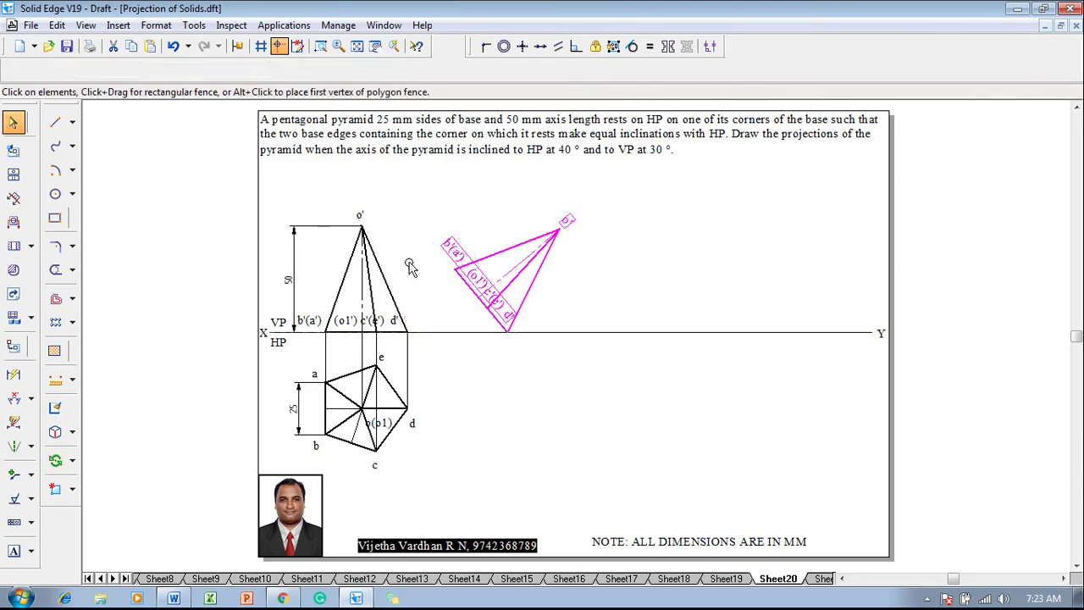
Step: Dimension the angle between the tilted front view's axis and the XY line, below the base
{"action": "left_click", "coordinate": [13, 398]}
{"action": "left_click", "coordinate": [505, 269]}
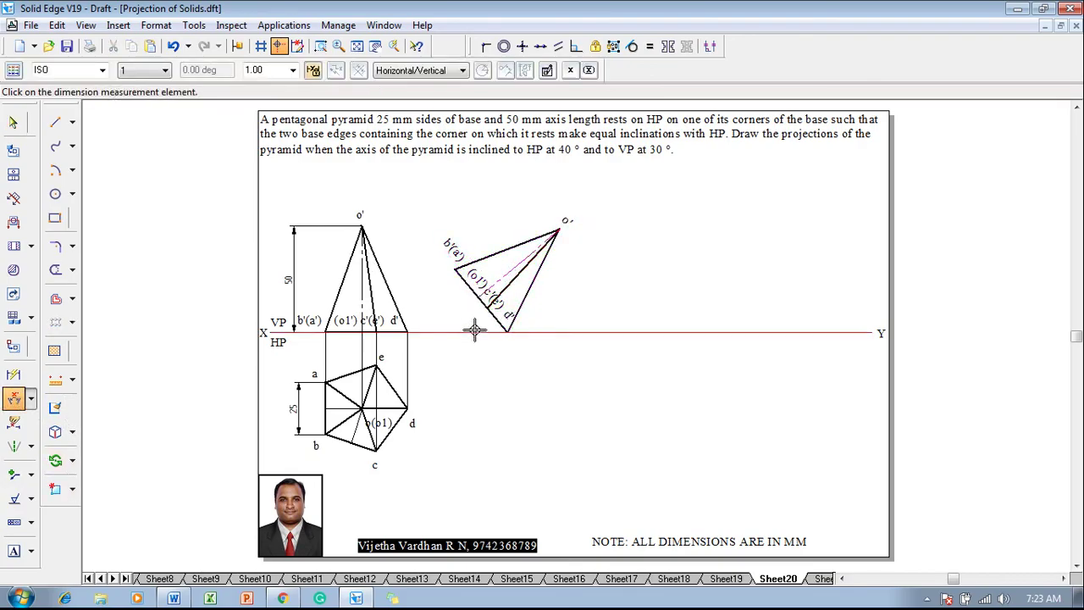
{"action": "left_click", "coordinate": [472, 332]}
{"action": "left_click", "coordinate": [460, 330]}
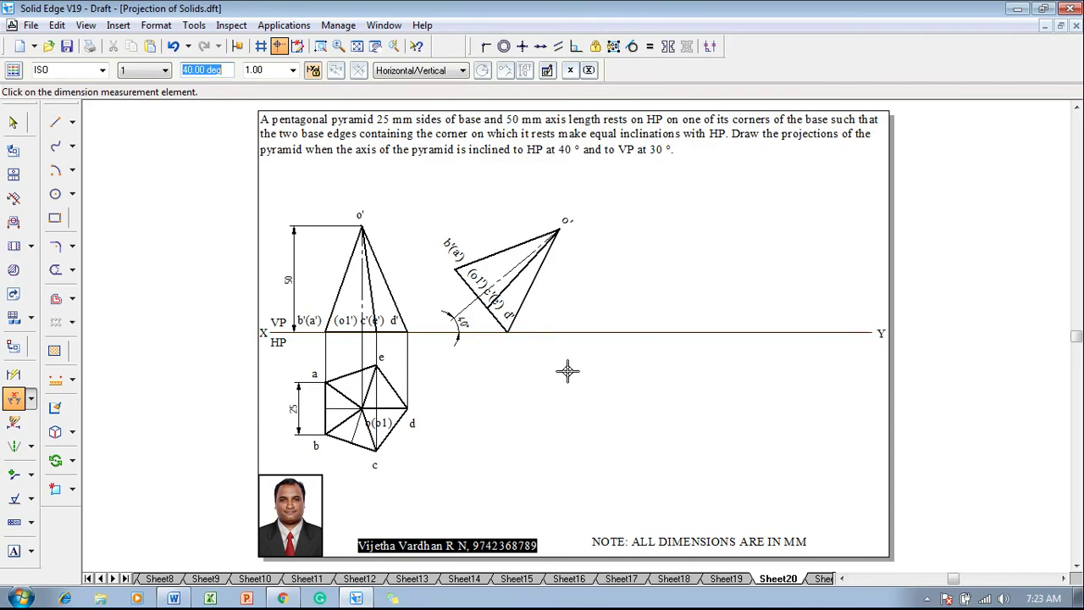
{"action": "key", "text": "Escape"}
Step: Draw 0.13 mm projectors down from the tilted view's o' and d' to a horizontal line through the first top view's d
{"action": "left_click", "coordinate": [52, 124]}
{"action": "left_click", "coordinate": [124, 69]}
{"action": "left_click", "coordinate": [149, 71]}
{"action": "left_click", "coordinate": [149, 71]}
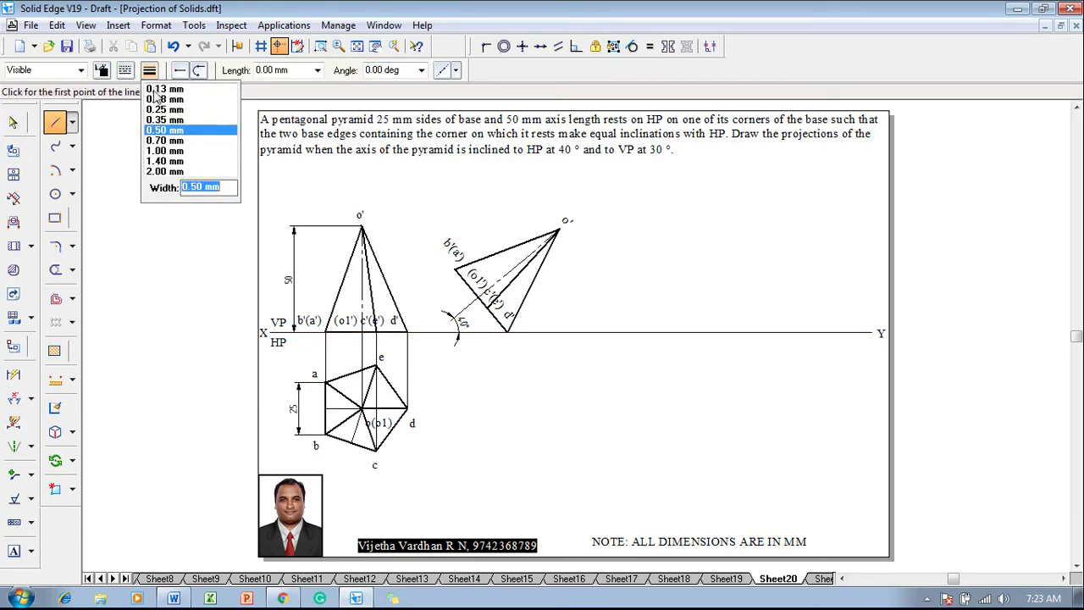
{"action": "left_click", "coordinate": [155, 91]}
{"action": "left_click", "coordinate": [559, 229]}
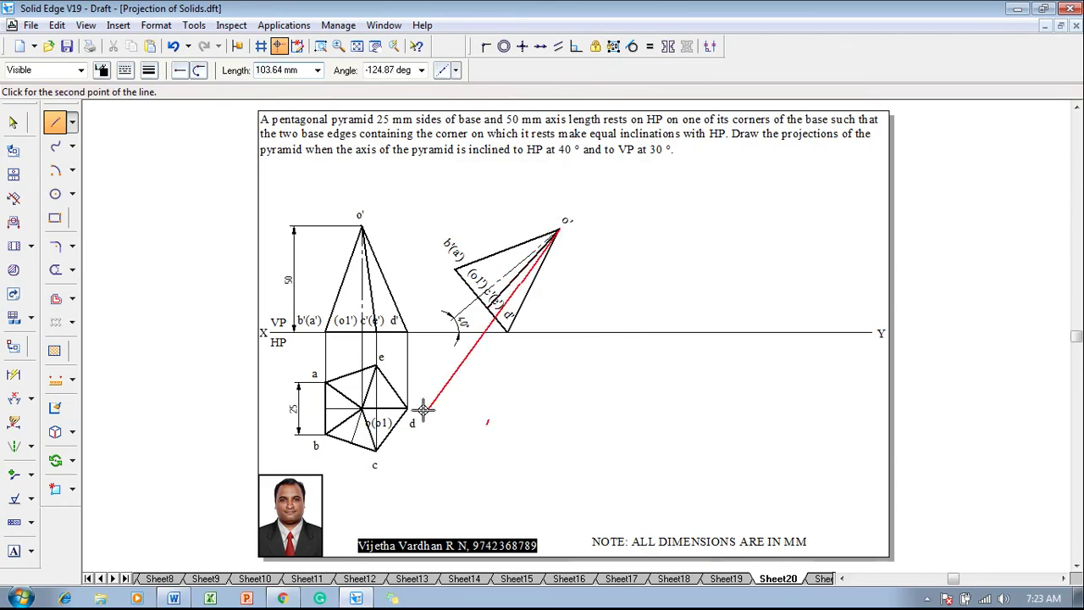
{"action": "left_click", "coordinate": [559, 407]}
{"action": "left_click", "coordinate": [408, 407]}
{"action": "left_click", "coordinate": [506, 332]}
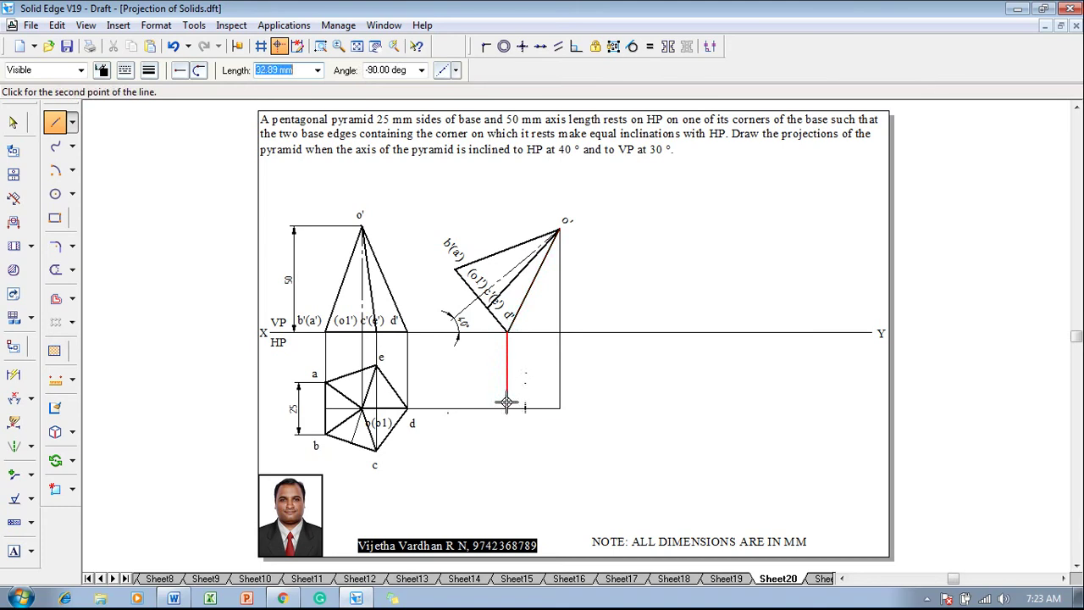
{"action": "left_click", "coordinate": [506, 408]}
Step: Project the tilted view's c'(e') vertically down and join it with horizontal lines to corners c and e
{"action": "left_click", "coordinate": [487, 311]}
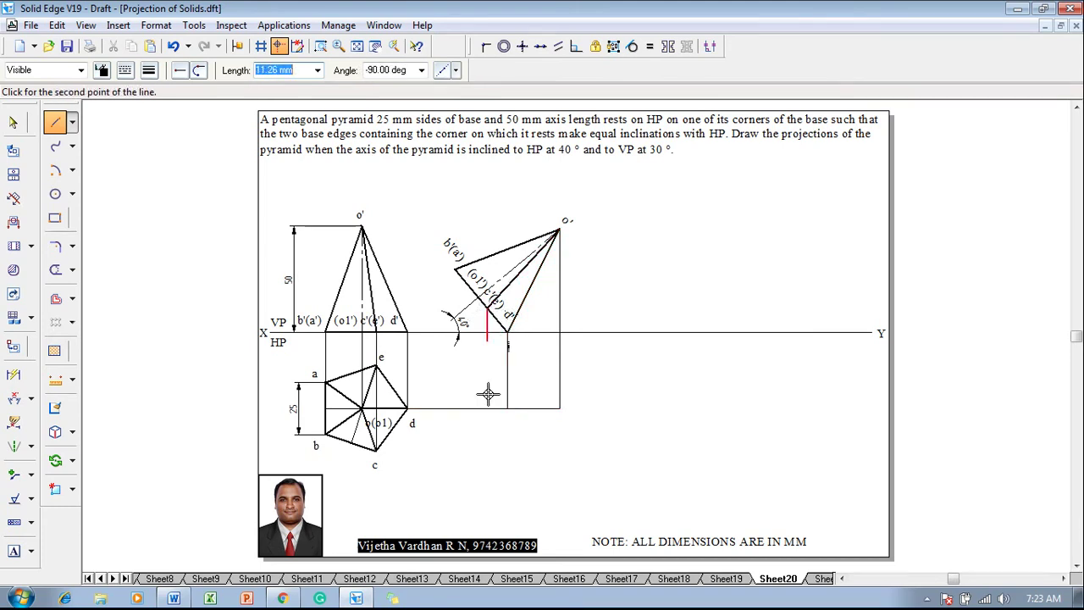
{"action": "left_click", "coordinate": [487, 450]}
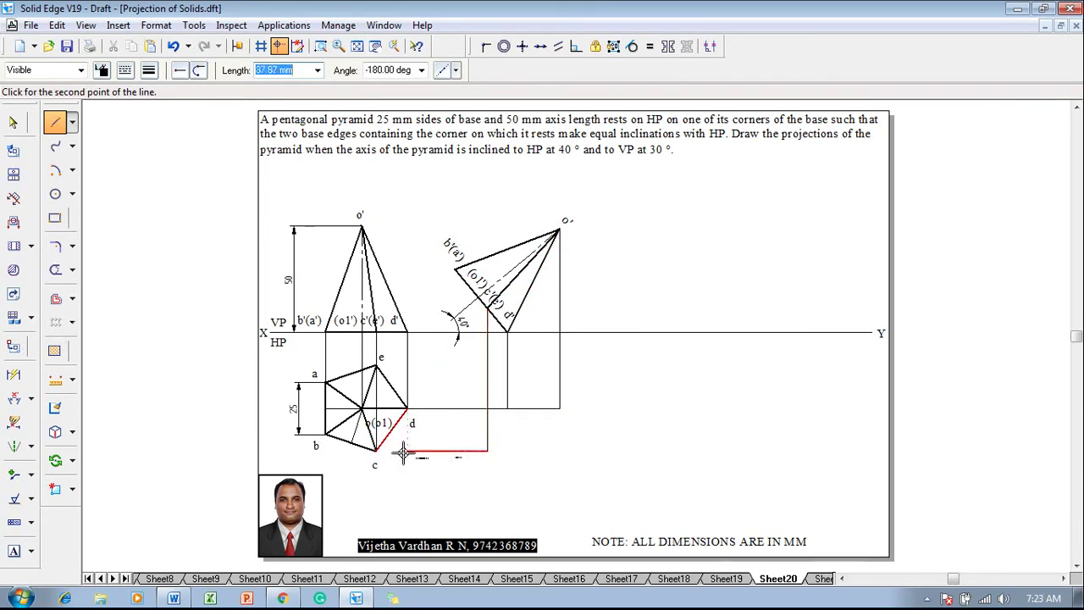
{"action": "left_click", "coordinate": [376, 451]}
{"action": "key", "text": "Escape"}
{"action": "left_click", "coordinate": [377, 366]}
{"action": "left_click", "coordinate": [487, 366]}
{"action": "key", "text": "Escape"}
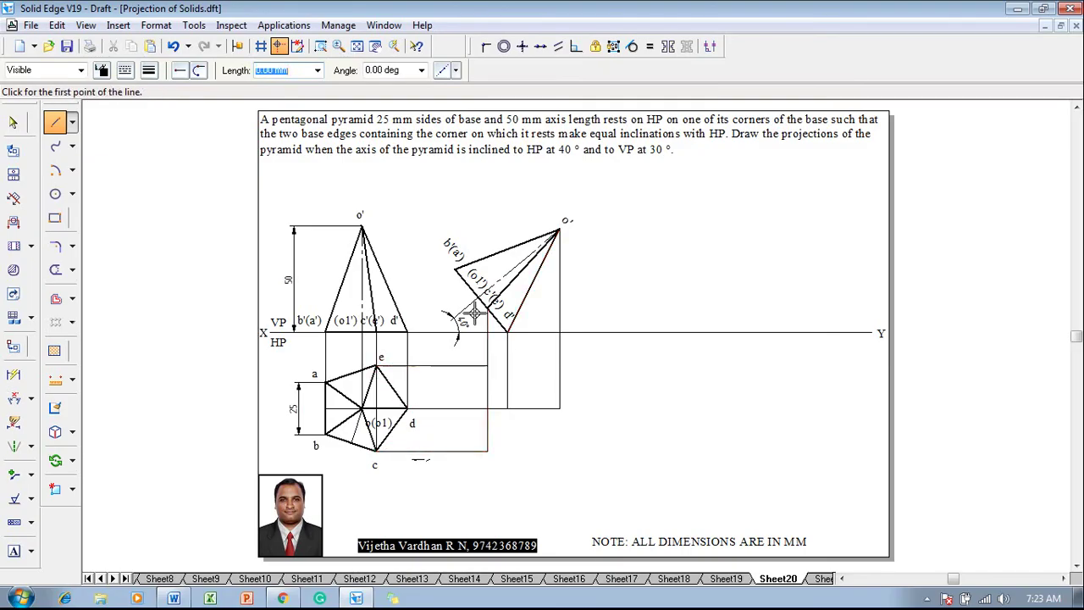
Step: Project o1' down to the top view's centre line and b'(a') down to horizontal projectors from b and a
{"action": "left_click", "coordinate": [479, 298]}
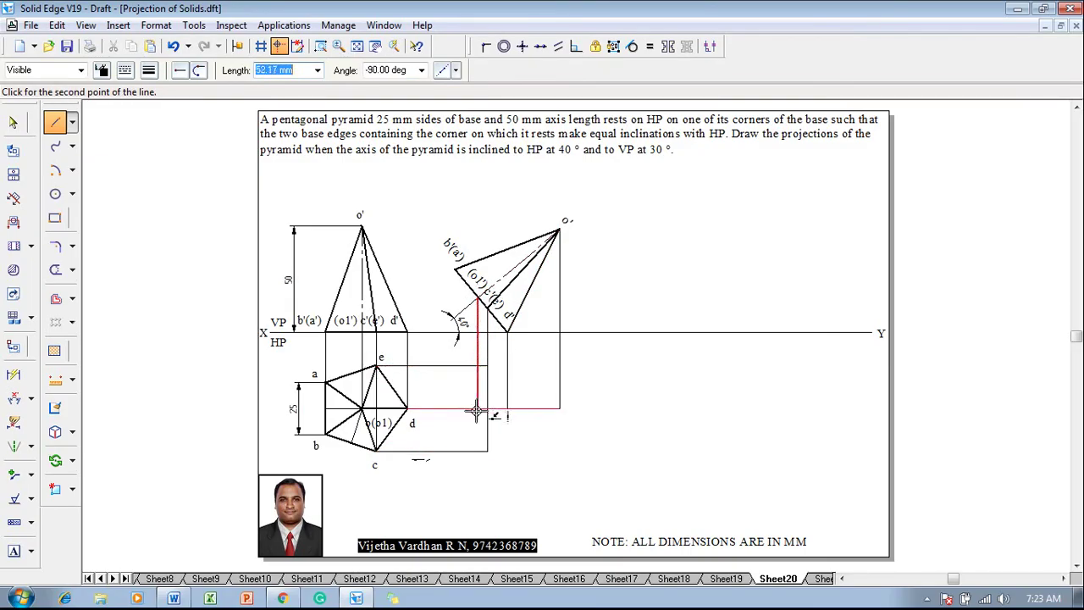
{"action": "left_click", "coordinate": [508, 406]}
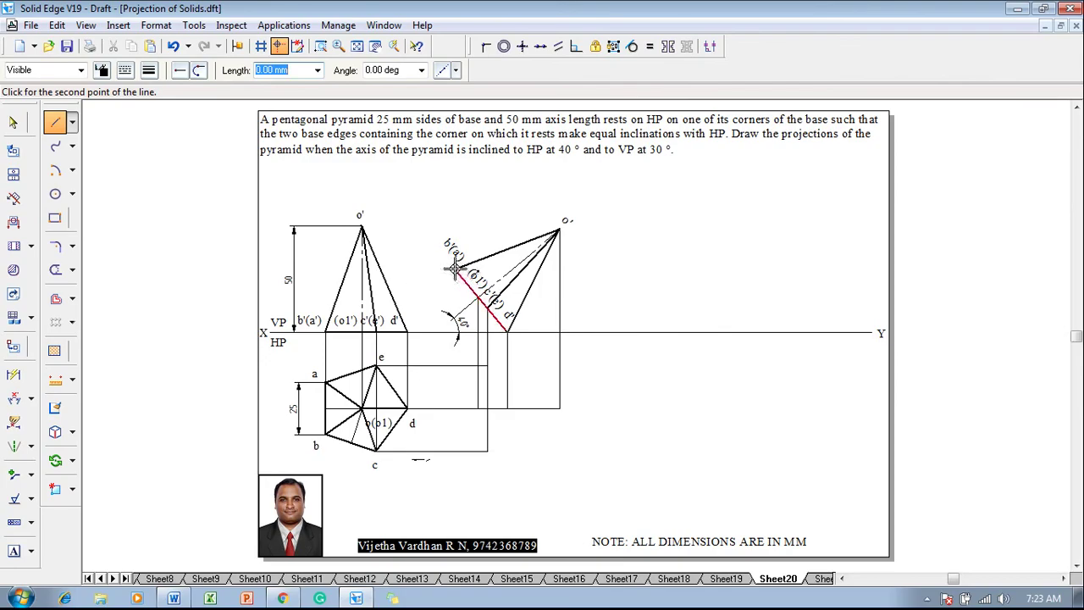
{"action": "left_click", "coordinate": [454, 434]}
{"action": "left_click", "coordinate": [326, 434]}
{"action": "right_click", "coordinate": [346, 381]}
{"action": "left_click", "coordinate": [326, 383]}
{"action": "left_click", "coordinate": [454, 382]}
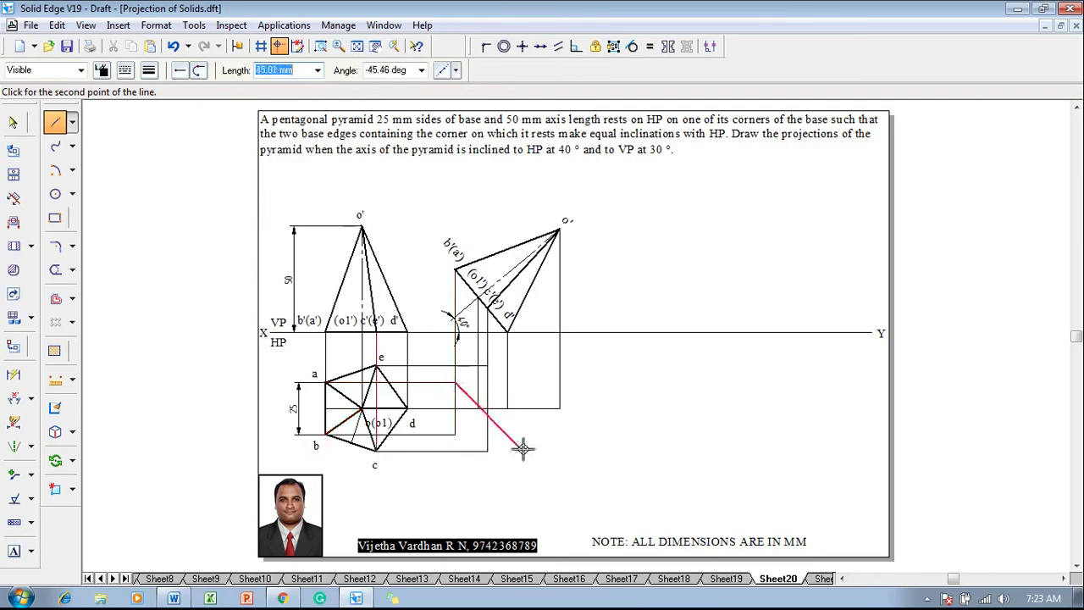
Step: Label the projected points of the second top view a, b, c, d, e, o1 and o
{"action": "left_click", "coordinate": [13, 550]}
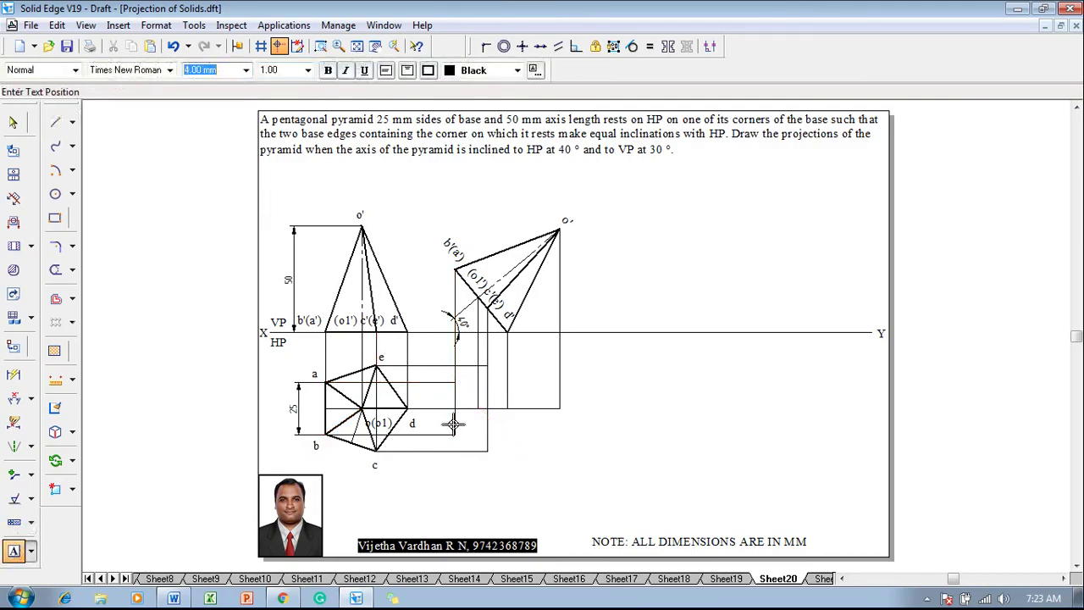
{"action": "left_click", "coordinate": [440, 368]}
{"action": "type", "text": "a"}
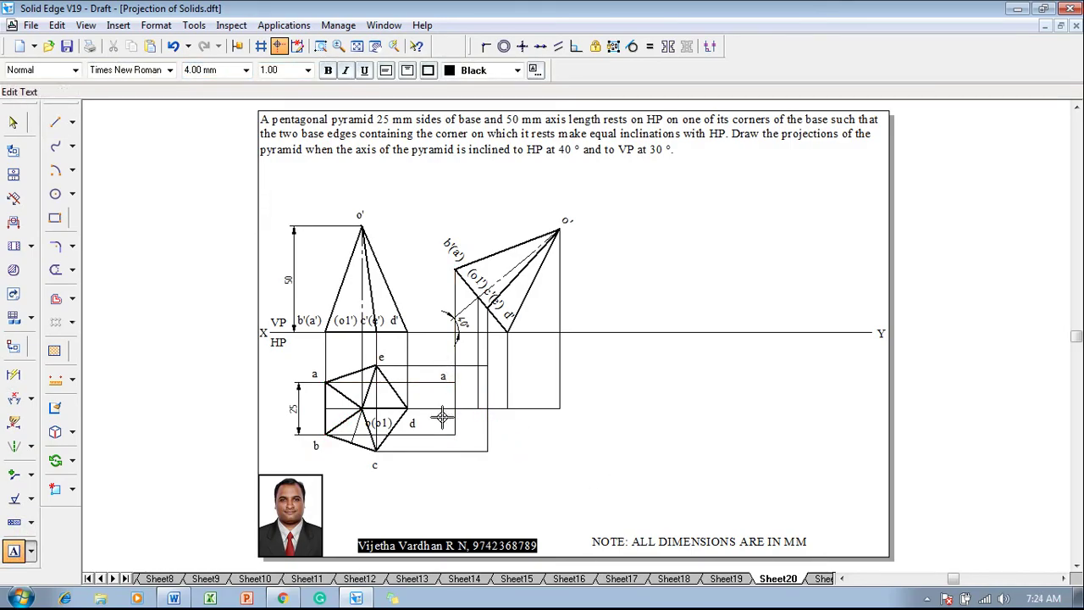
{"action": "type", "text": "c"}
Step: Draw the second top view's outline a-b-c-o-e-a with continuous 0.50 mm lines
{"action": "left_click", "coordinate": [55, 122]}
{"action": "left_click", "coordinate": [149, 69]}
{"action": "left_click", "coordinate": [158, 132]}
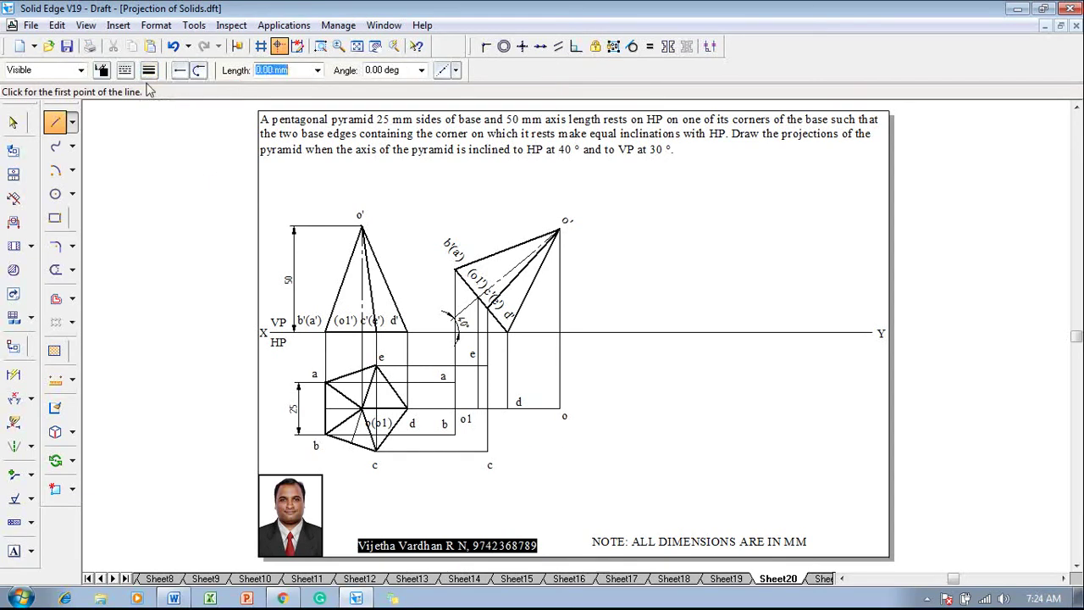
{"action": "left_click", "coordinate": [127, 71]}
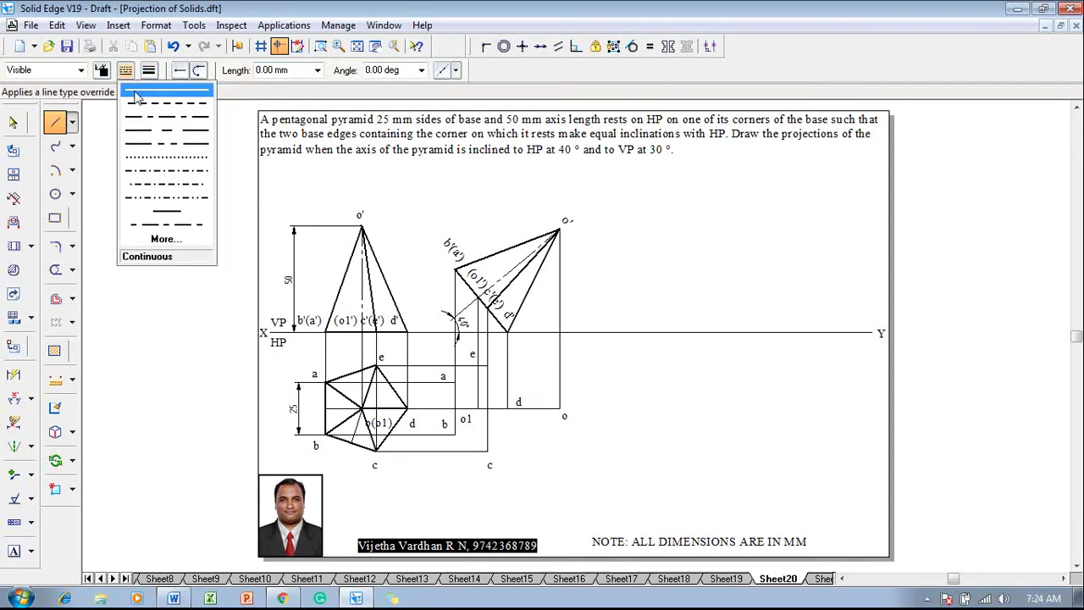
{"action": "left_click", "coordinate": [455, 381]}
{"action": "left_click", "coordinate": [454, 434]}
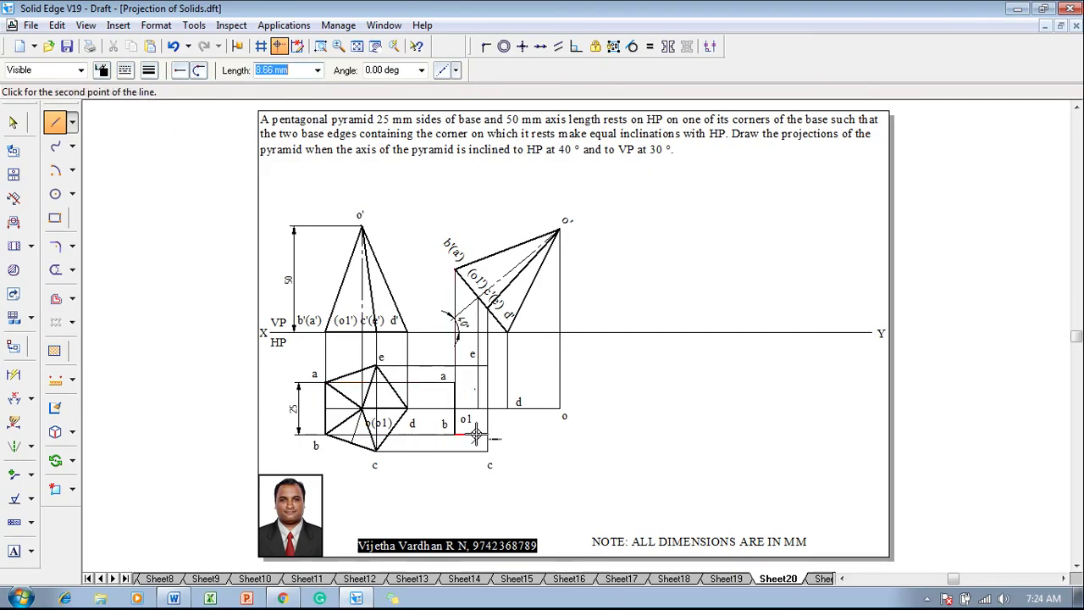
{"action": "left_click", "coordinate": [489, 452]}
{"action": "left_click", "coordinate": [559, 412]}
{"action": "left_click", "coordinate": [487, 366]}
{"action": "left_click", "coordinate": [456, 382]}
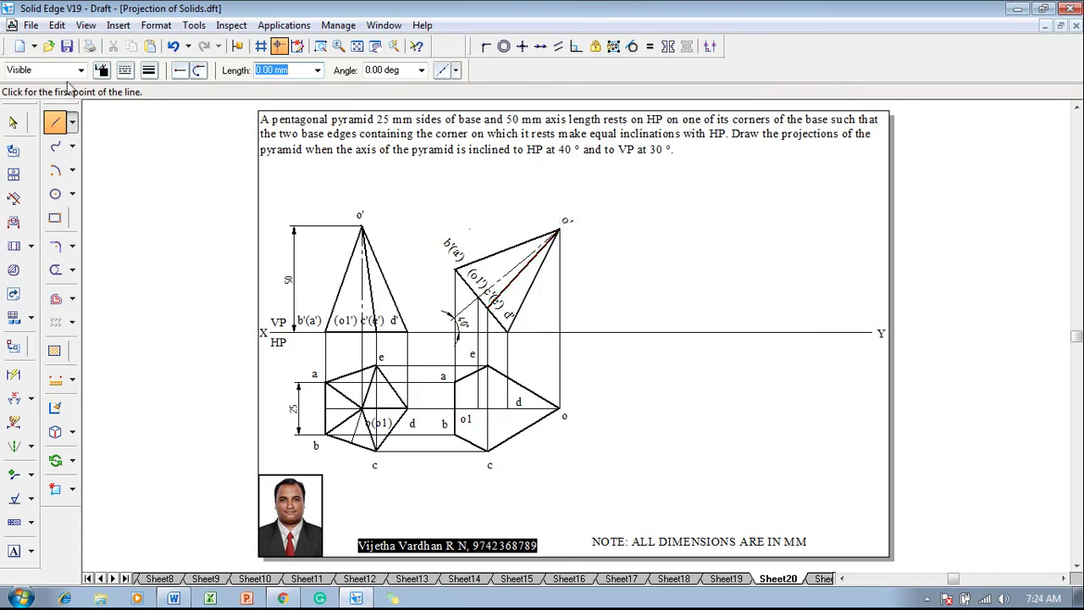
Step: Draw the hidden base edges e-d and d-c of the second top view as dashed lines
{"action": "left_click", "coordinate": [149, 69]}
{"action": "left_click", "coordinate": [167, 135]}
{"action": "left_click", "coordinate": [125, 70]}
{"action": "left_click", "coordinate": [133, 92]}
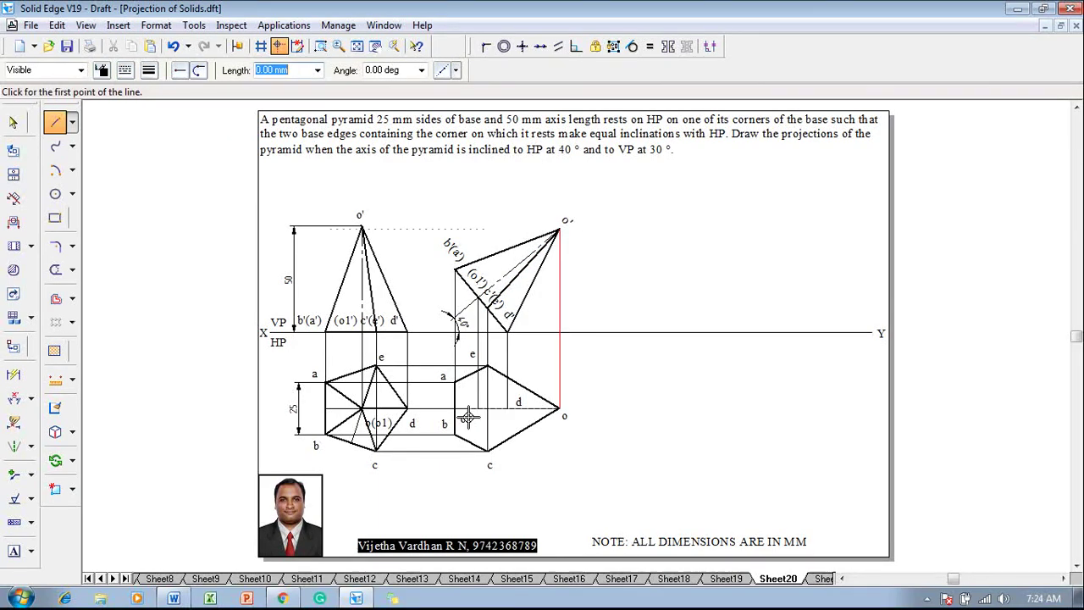
{"action": "left_click", "coordinate": [488, 366]}
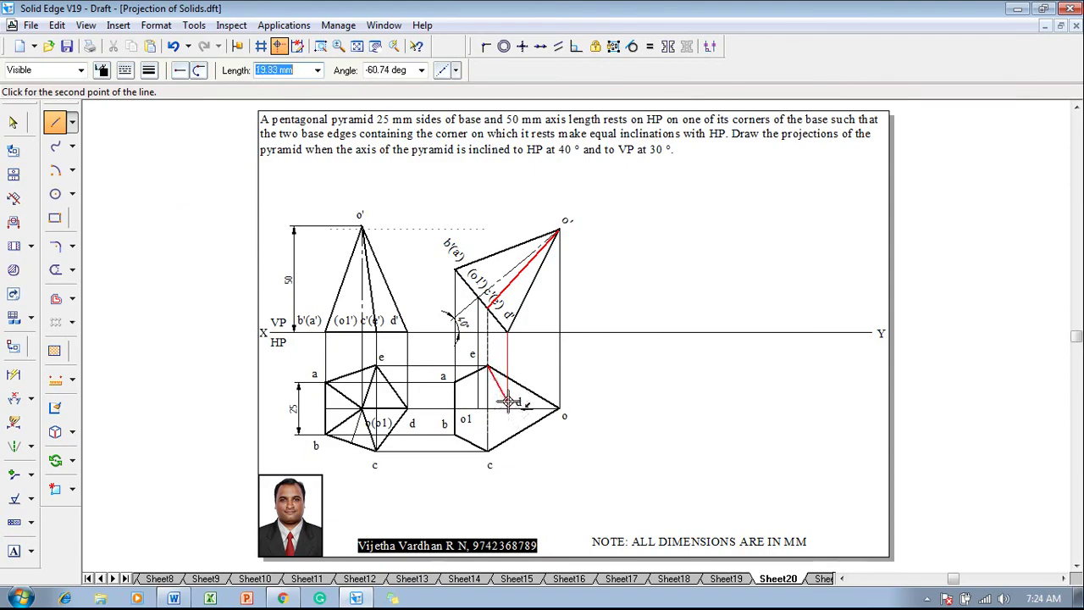
{"action": "left_click", "coordinate": [507, 407]}
{"action": "left_click", "coordinate": [489, 449]}
{"action": "right_click", "coordinate": [518, 458]}
{"action": "key", "text": "Escape"}
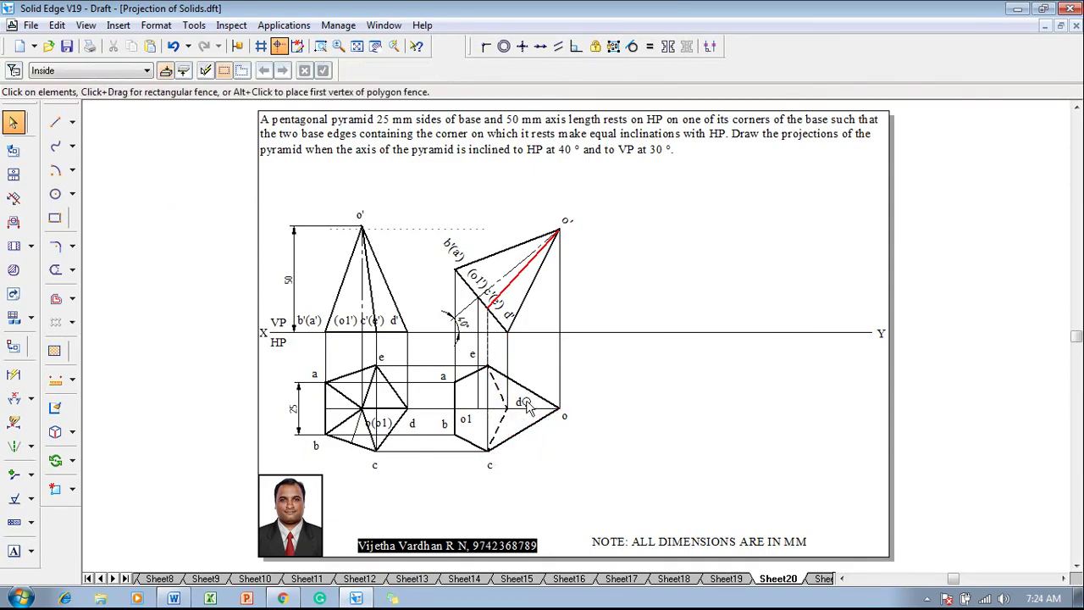
Step: Draw the visible slant edges a-o and b-o of the second top view as continuous lines
{"action": "left_click", "coordinate": [55, 121]}
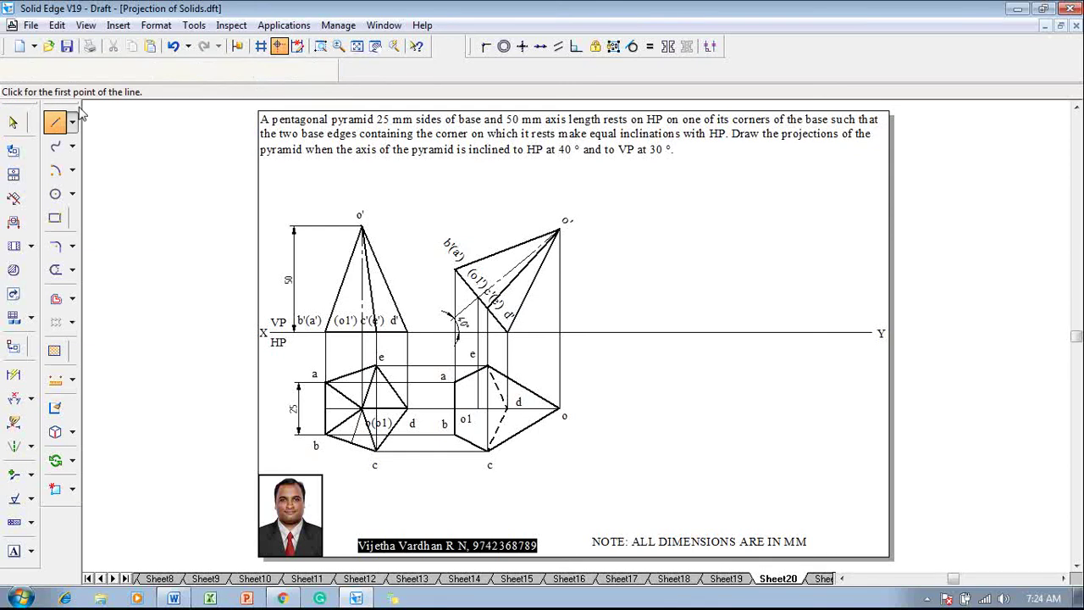
{"action": "left_click", "coordinate": [124, 70]}
{"action": "left_click", "coordinate": [165, 106]}
{"action": "left_click", "coordinate": [455, 383]}
{"action": "left_click", "coordinate": [558, 409]}
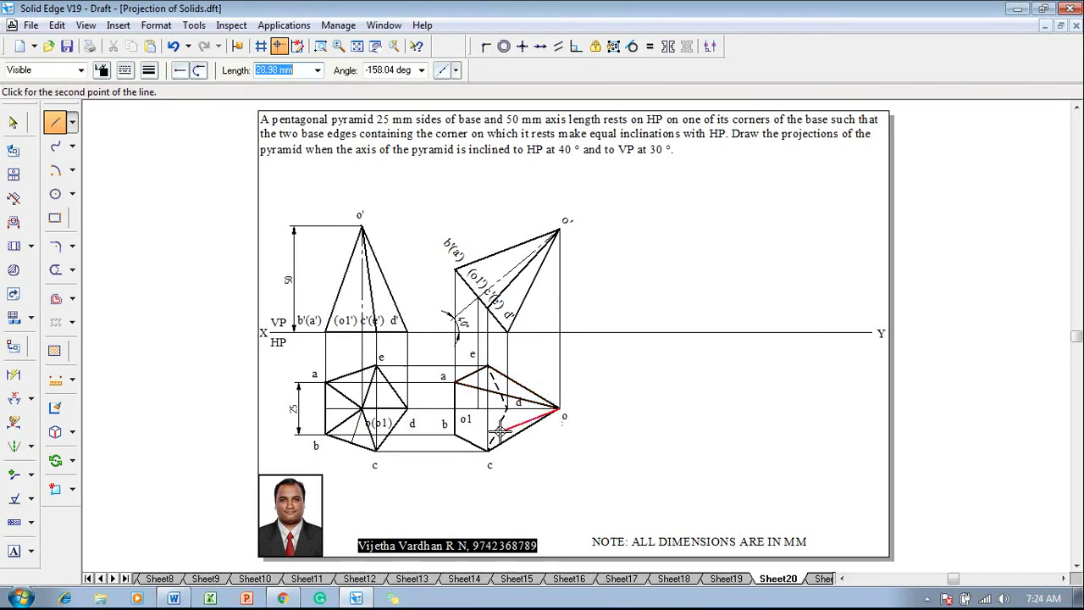
{"action": "left_click", "coordinate": [455, 435]}
{"action": "right_click", "coordinate": [535, 446]}
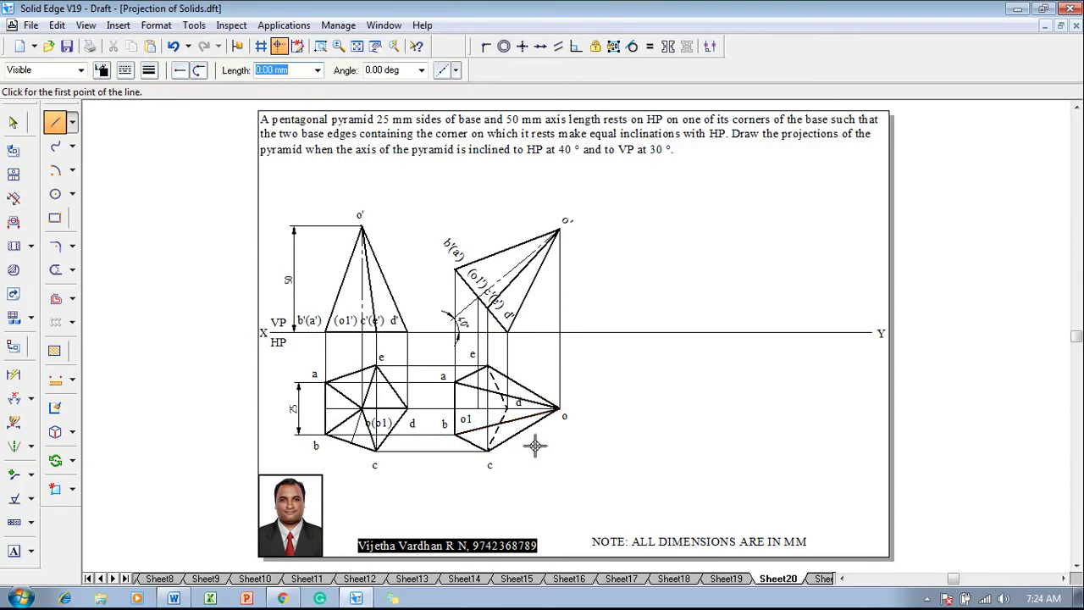
Step: Draw the hidden slant edge d-o of the second top view as a dashed line
{"action": "left_click", "coordinate": [124, 70]}
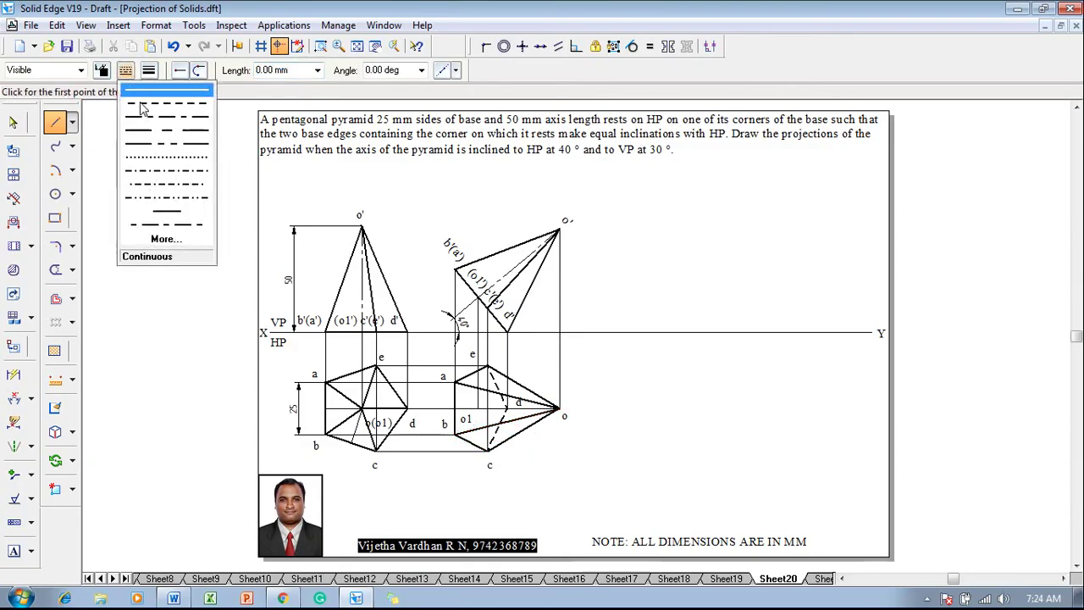
{"action": "left_click", "coordinate": [141, 108]}
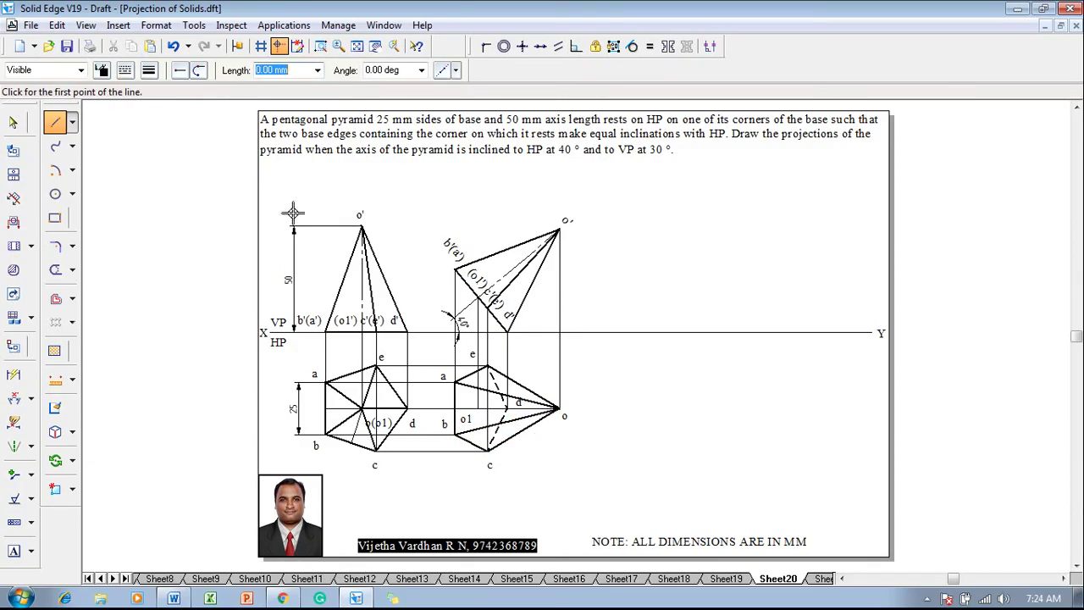
{"action": "left_click", "coordinate": [506, 408]}
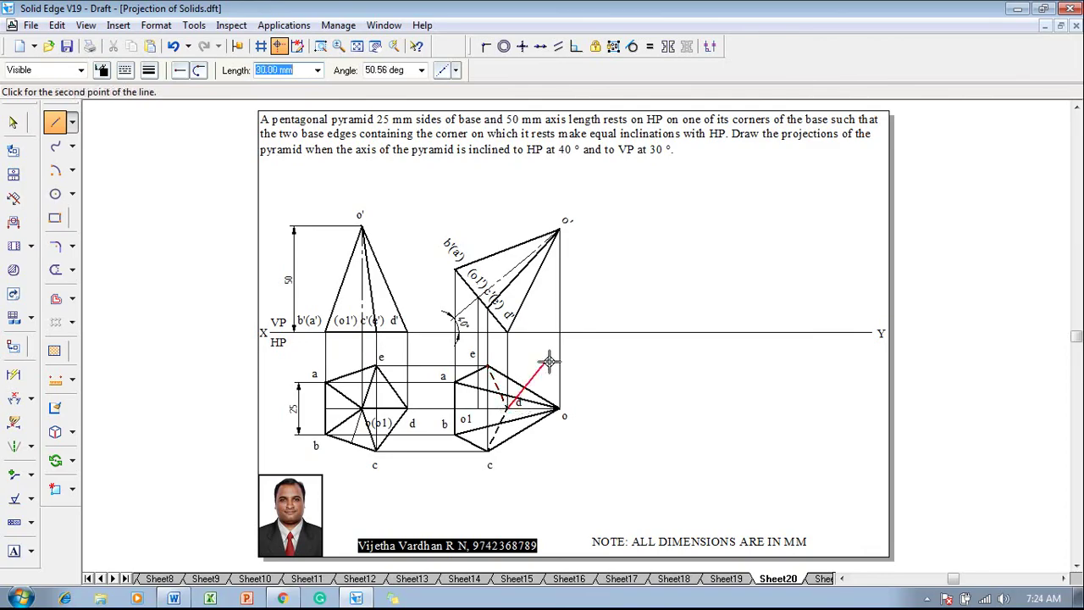
{"action": "left_click", "coordinate": [557, 409]}
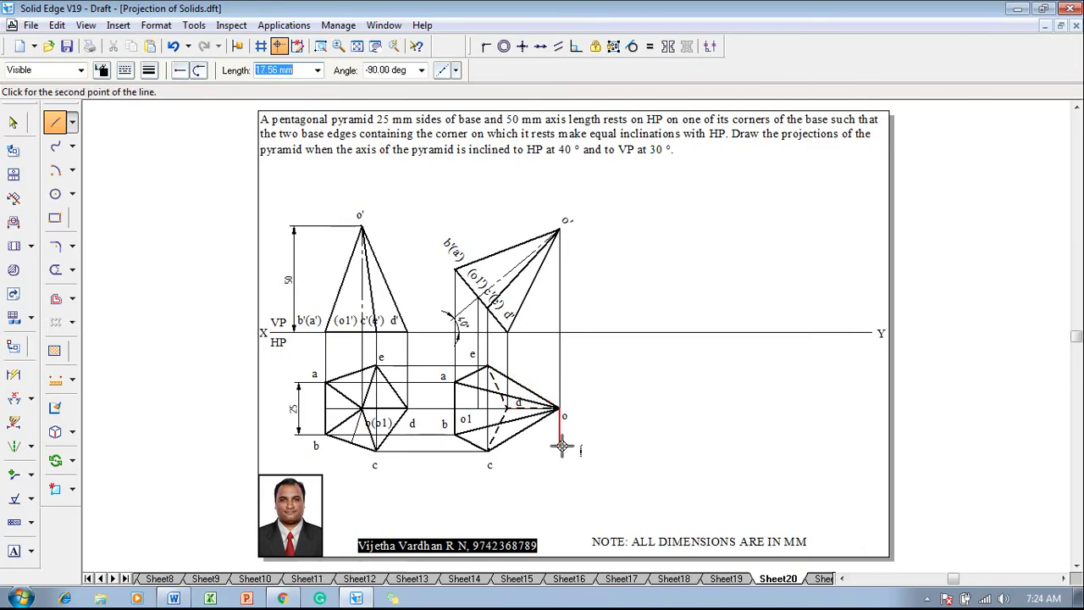
{"action": "key", "text": "Escape"}
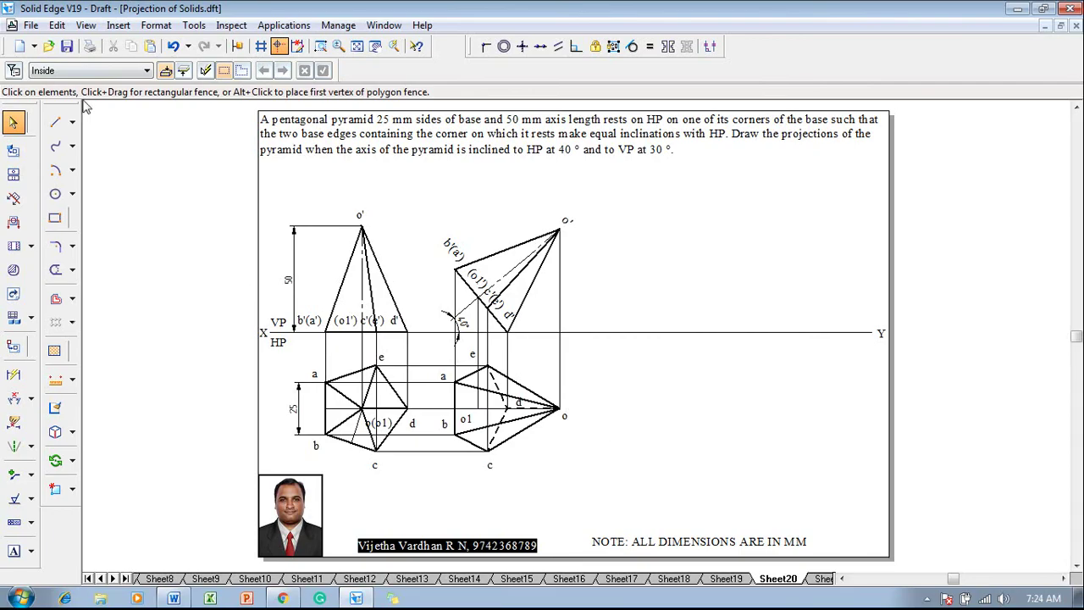
Step: Draw the axis o1-o of the second top view as a chain line
{"action": "left_click", "coordinate": [58, 124]}
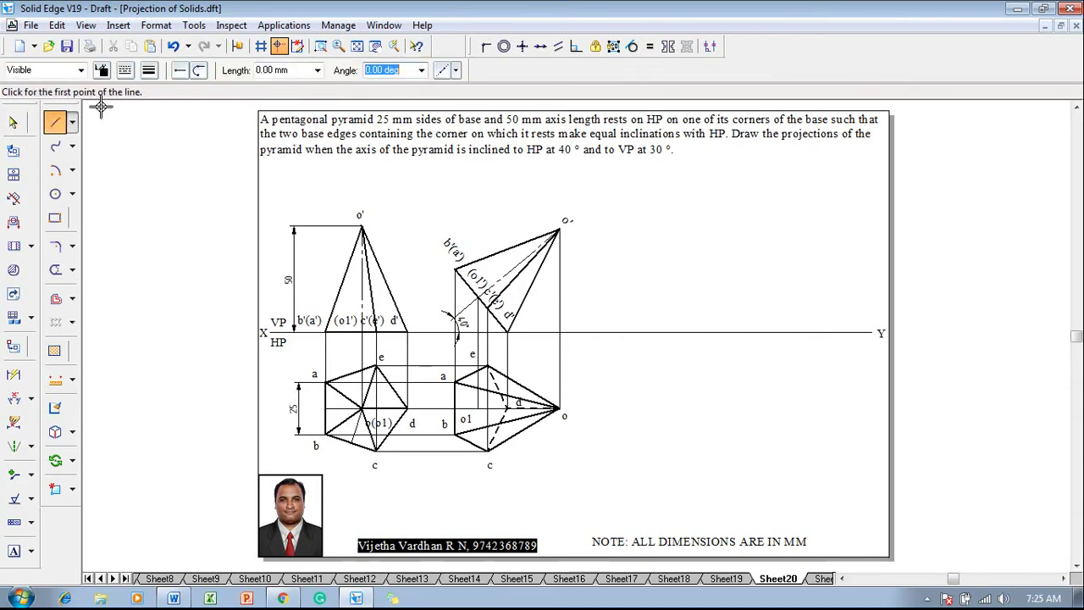
{"action": "left_click", "coordinate": [126, 70]}
{"action": "left_click", "coordinate": [147, 100]}
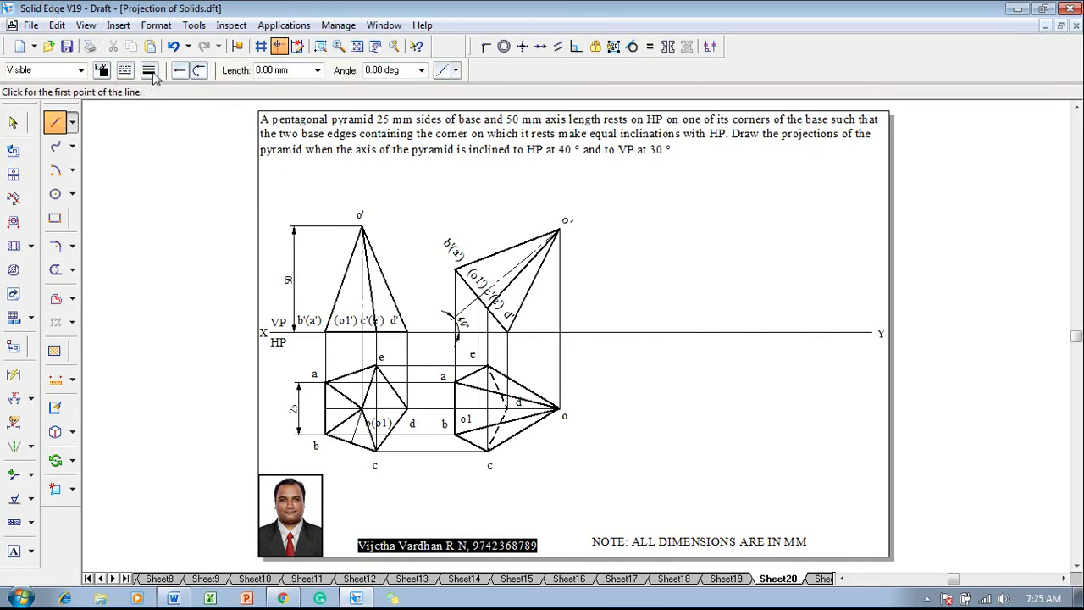
{"action": "left_click", "coordinate": [149, 71]}
{"action": "left_click", "coordinate": [127, 72]}
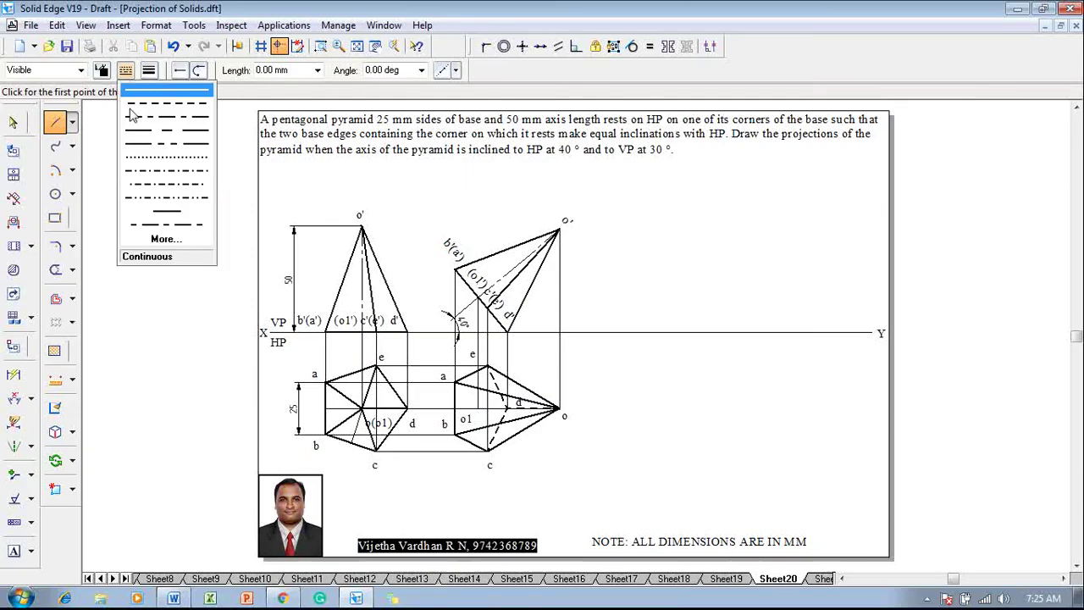
{"action": "left_click", "coordinate": [152, 115]}
{"action": "left_click", "coordinate": [150, 71]}
{"action": "left_click", "coordinate": [156, 99]}
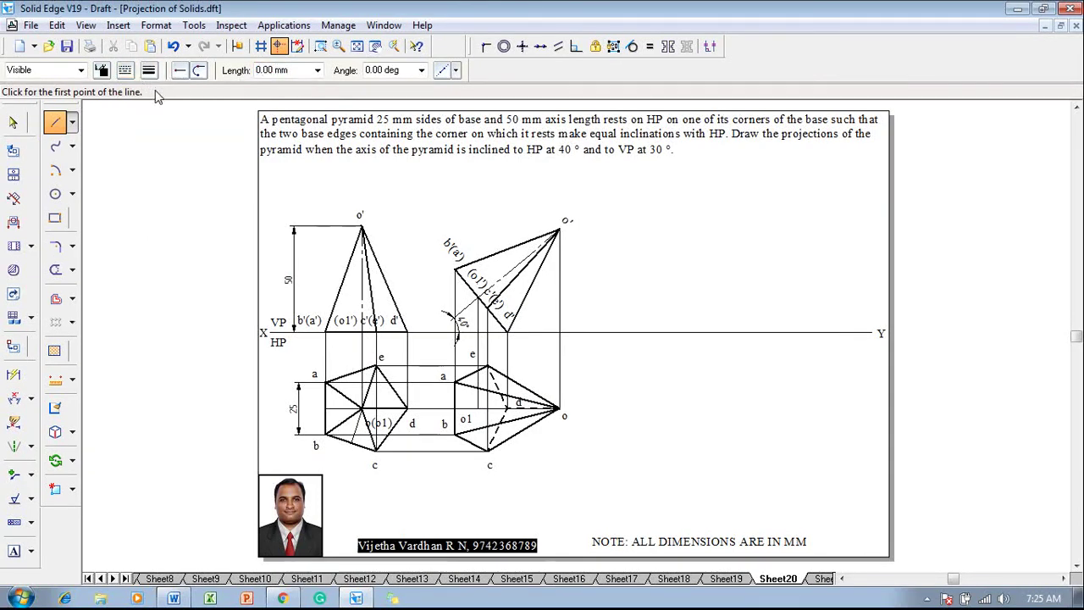
{"action": "left_click", "coordinate": [477, 408]}
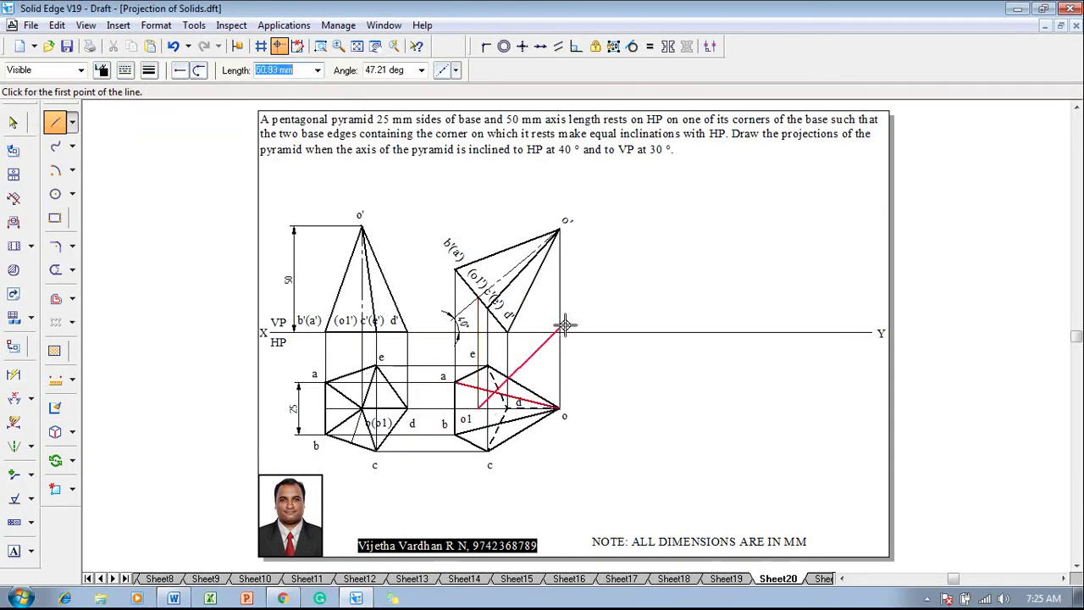
{"action": "left_click", "coordinate": [560, 408]}
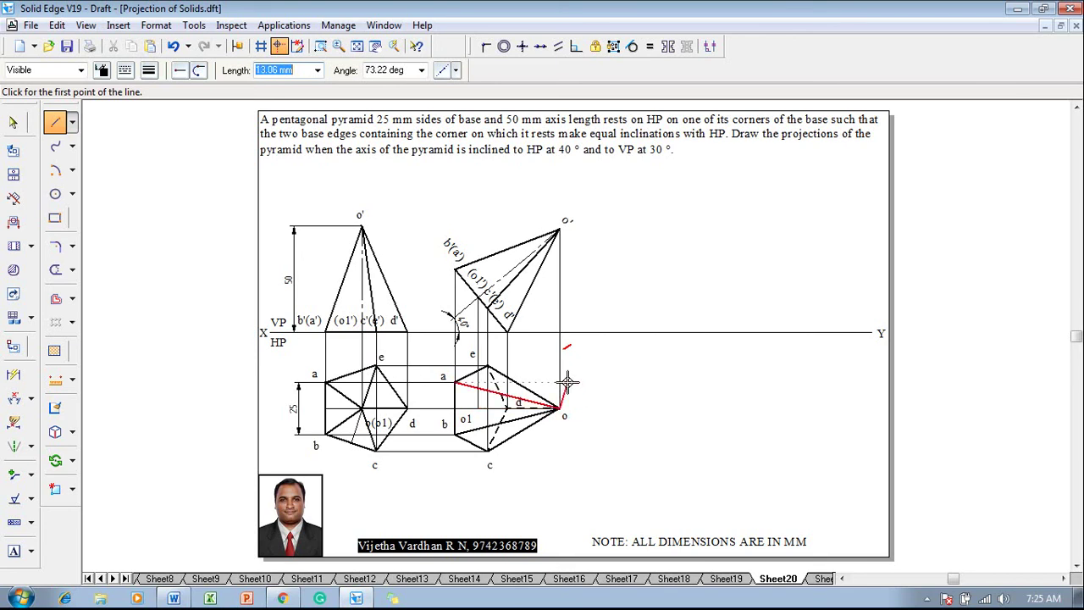
{"action": "key", "text": "Escape"}
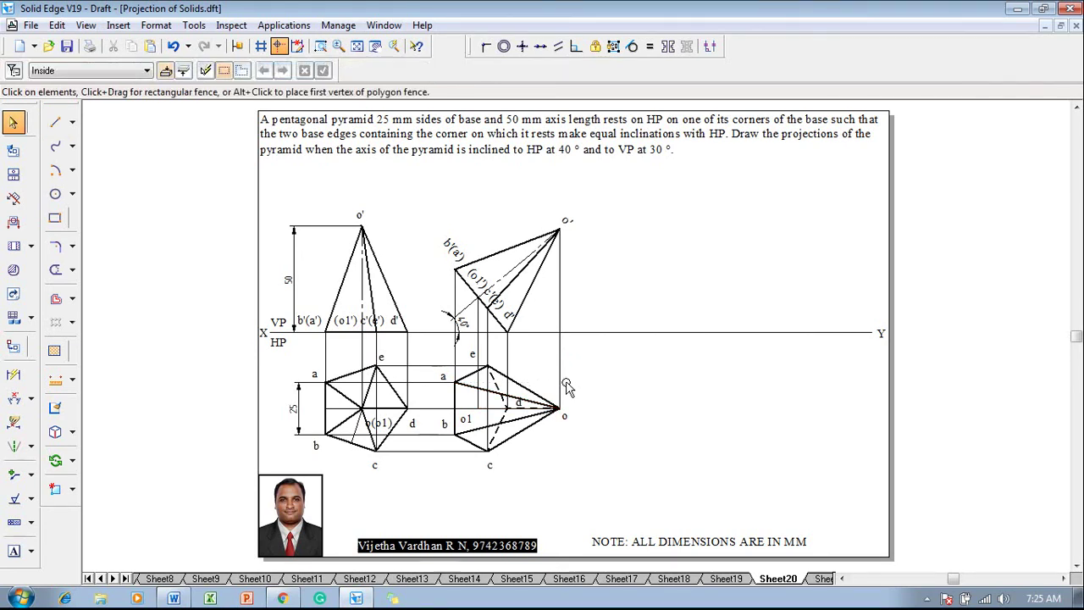
Step: Draw a thin continuous inclined line about 113 mm long in the empty area below XY, descending leftward from near Y
{"action": "left_click", "coordinate": [55, 122]}
{"action": "left_click", "coordinate": [125, 70]}
{"action": "left_click", "coordinate": [138, 100]}
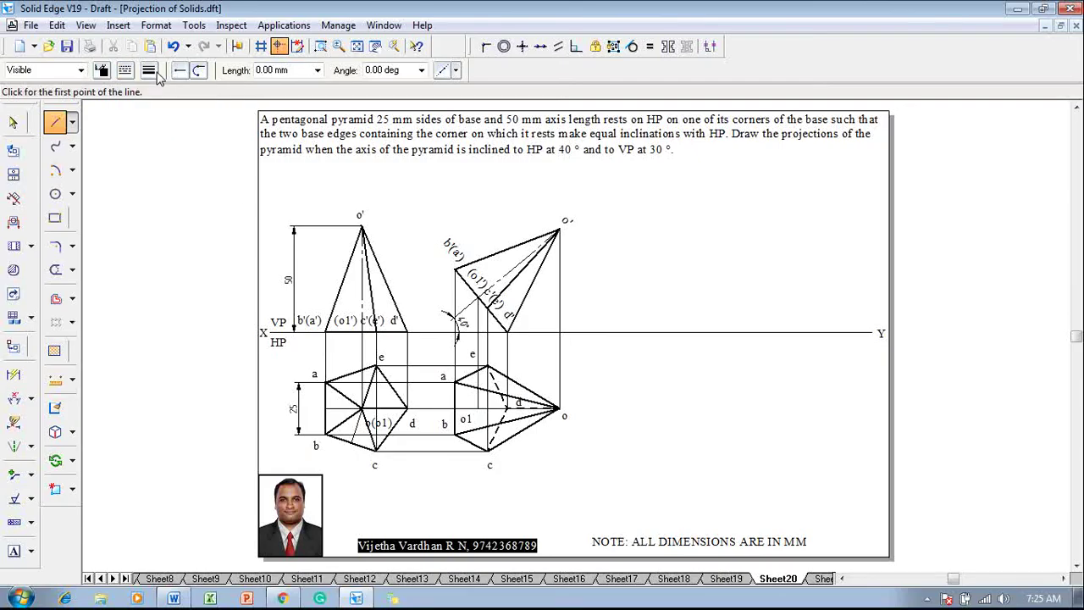
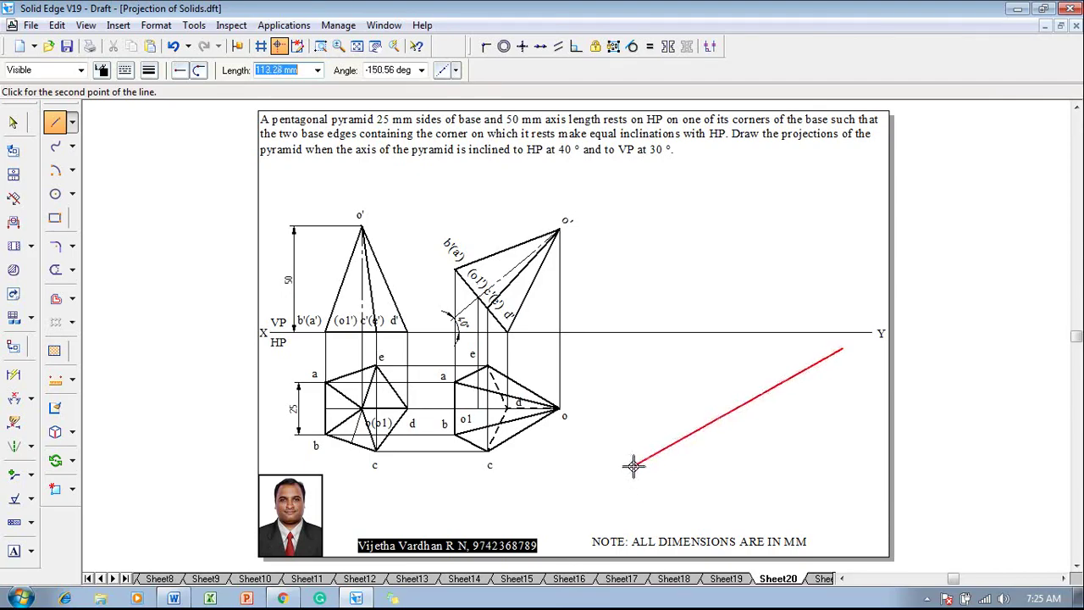
{"action": "left_click", "coordinate": [635, 465]}
Step: Add an angular dimension between XY and the inclined line near Y and set it to 30°
{"action": "left_click", "coordinate": [14, 397]}
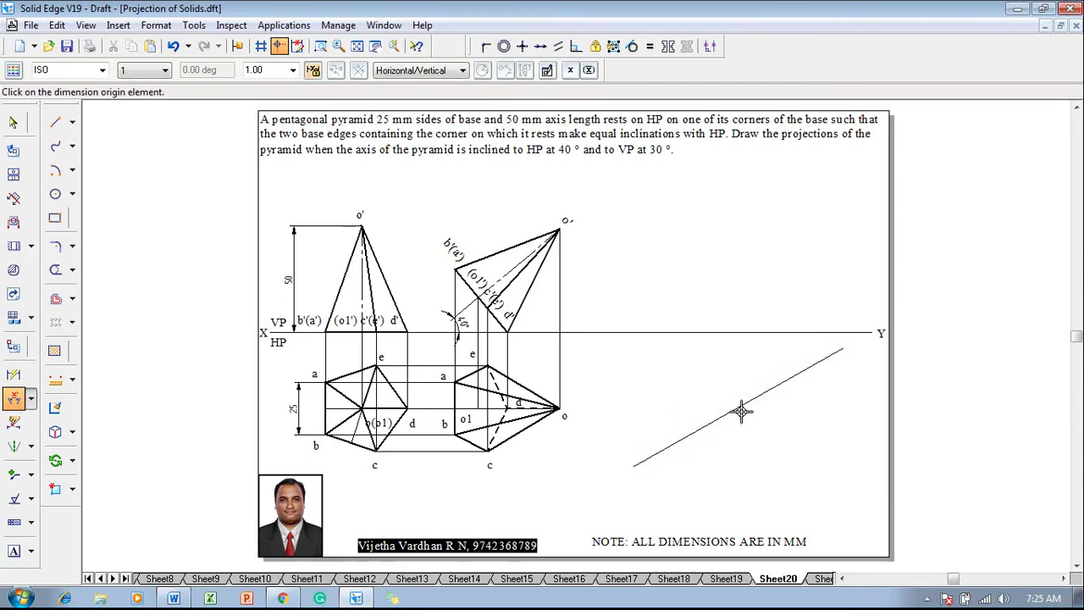
{"action": "left_click", "coordinate": [828, 353]}
{"action": "left_click", "coordinate": [824, 335]}
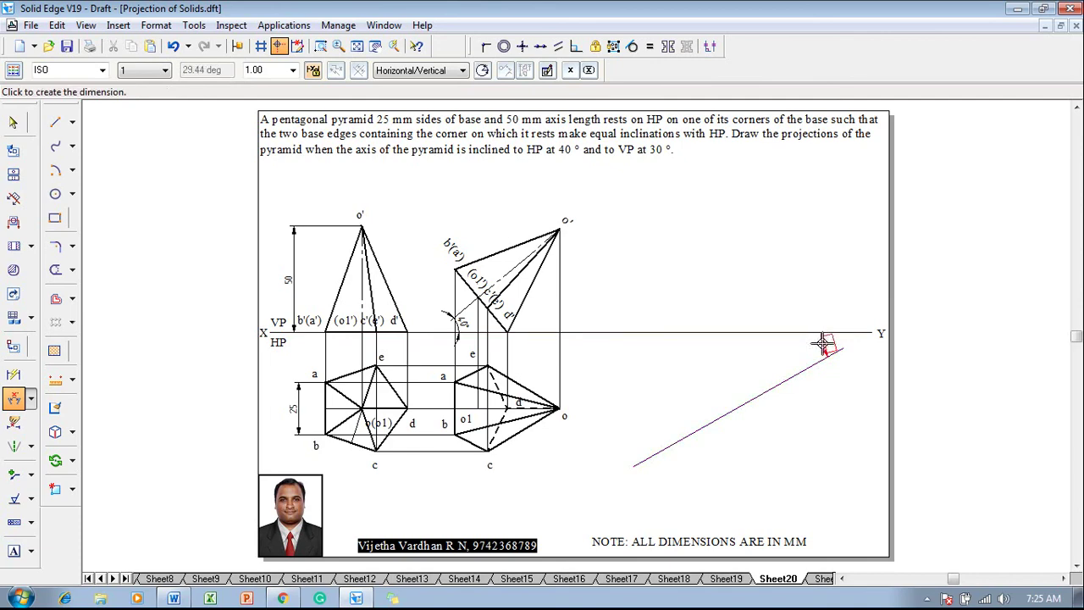
{"action": "left_click", "coordinate": [827, 345]}
{"action": "type", "text": "30"}
{"action": "key", "text": "Return"}
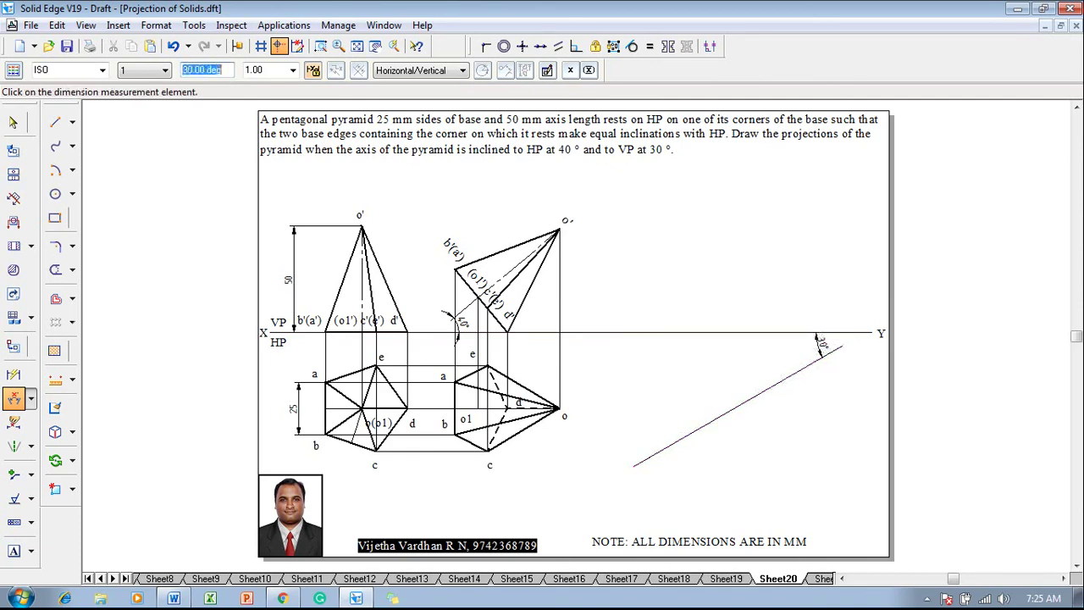
{"action": "key", "text": "Escape"}
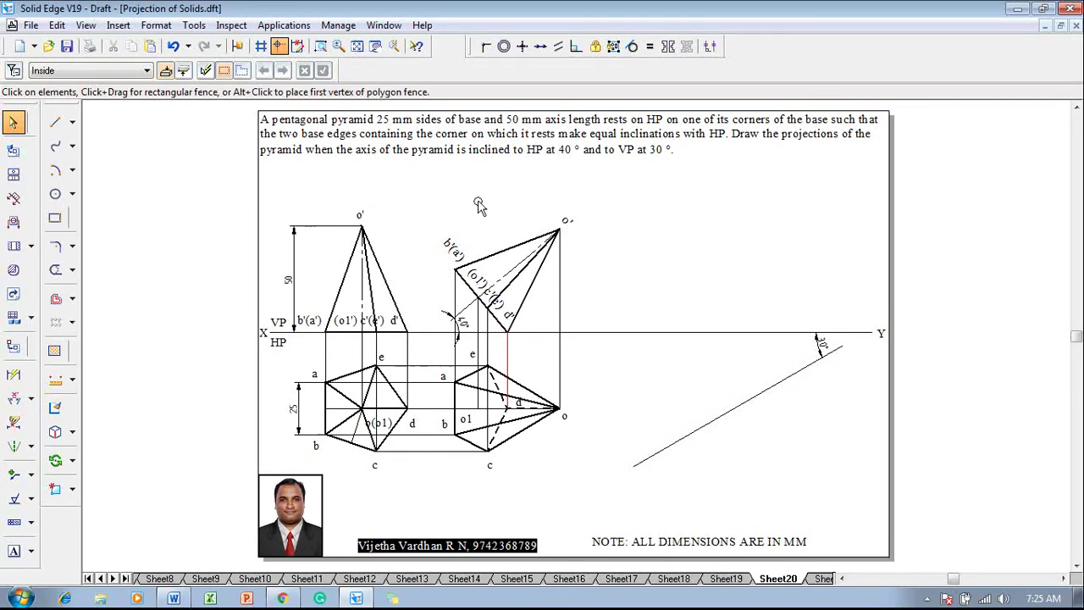
Step: Dimension the length of the axis o1-o below the second top view
{"action": "left_click", "coordinate": [14, 374]}
{"action": "left_click", "coordinate": [526, 408]}
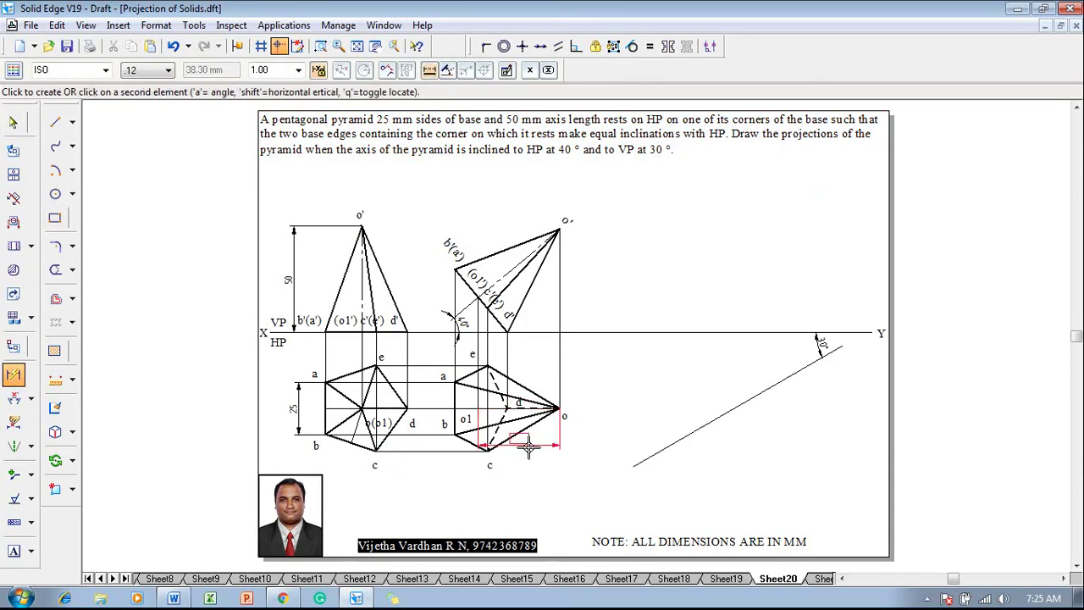
{"action": "left_click", "coordinate": [525, 478]}
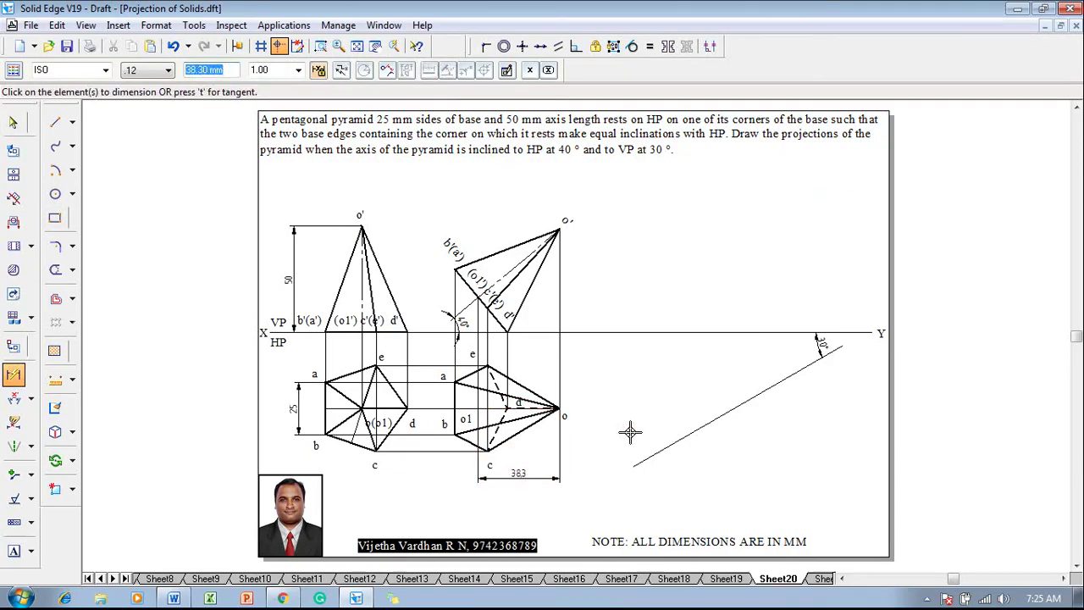
{"action": "key", "text": "Escape"}
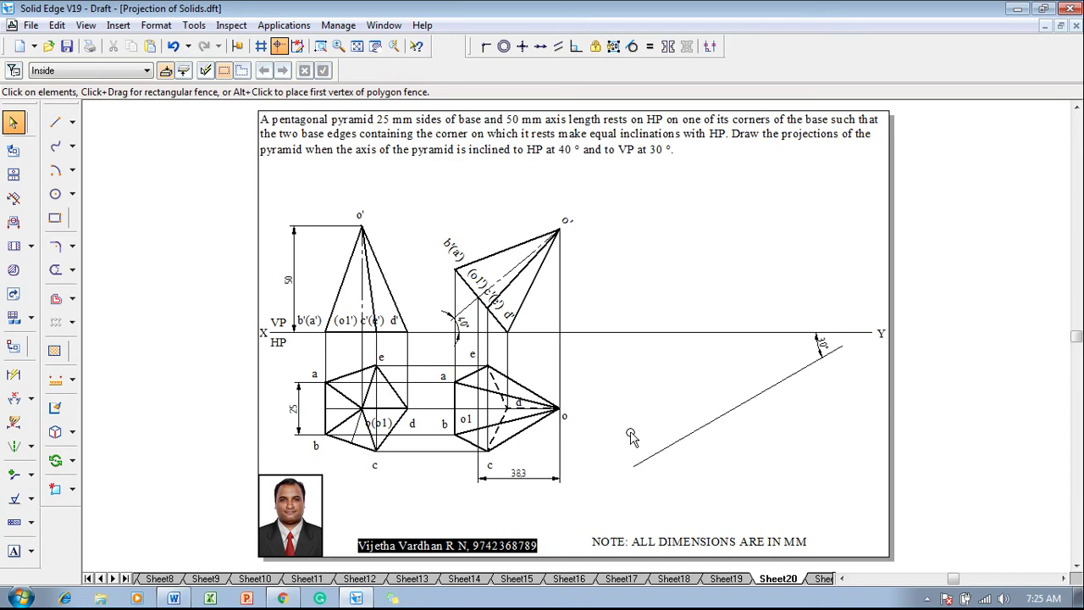
Step: Place a 2.00 mm wide point on the 30° inclined line near its lower end
{"action": "left_click", "coordinate": [72, 122]}
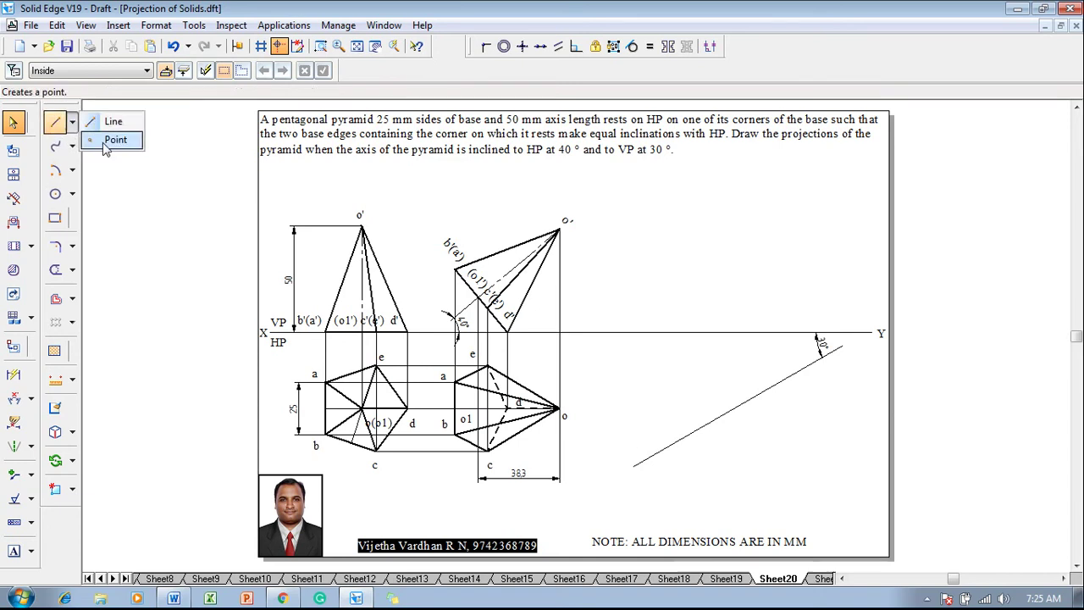
{"action": "left_click", "coordinate": [103, 138]}
{"action": "left_click", "coordinate": [149, 69]}
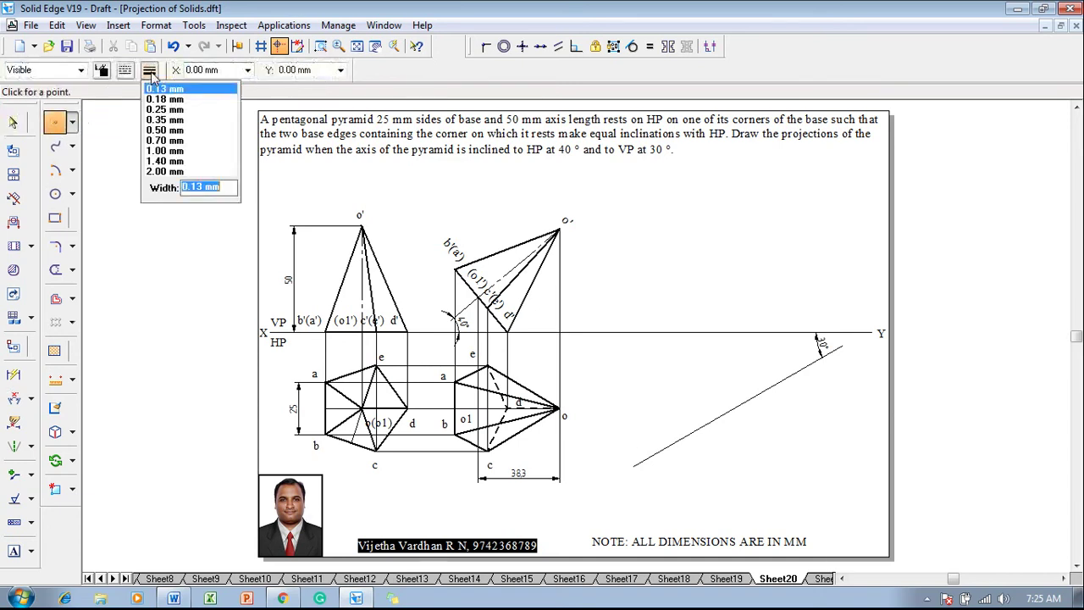
{"action": "left_click", "coordinate": [164, 173]}
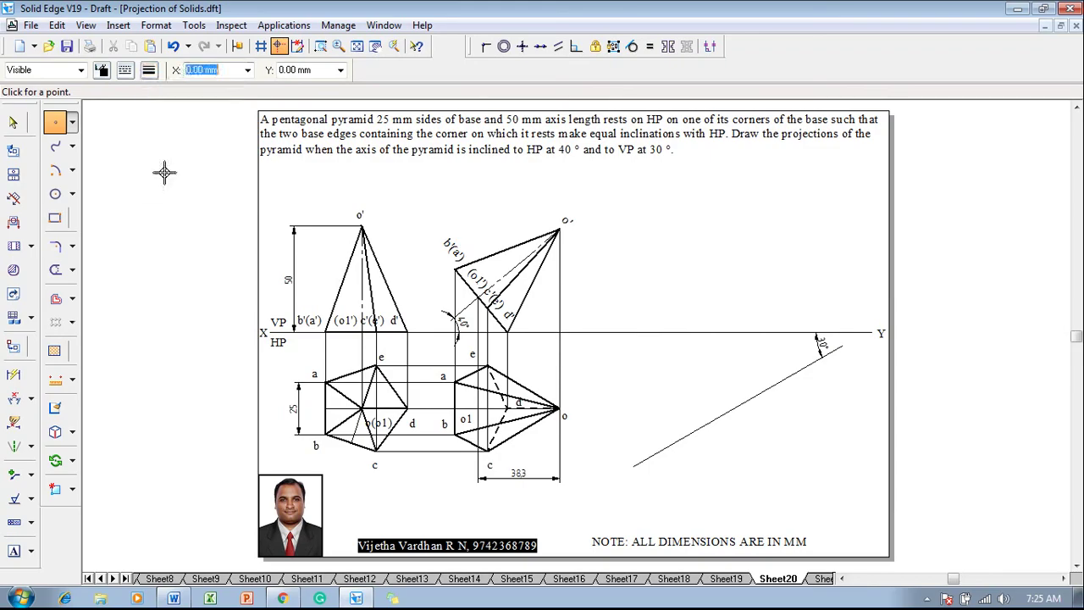
{"action": "left_click", "coordinate": [666, 449]}
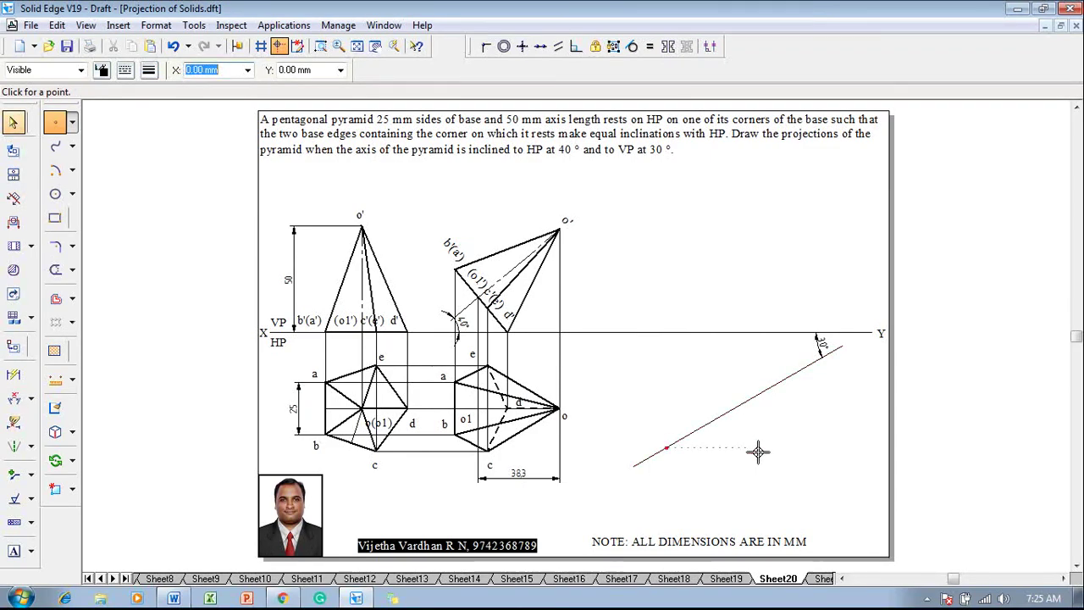
Step: Draw a short arc of 50 mm radius centred on the marked point, starting at the 30° inclined line and extending above it
{"action": "left_click", "coordinate": [75, 125]}
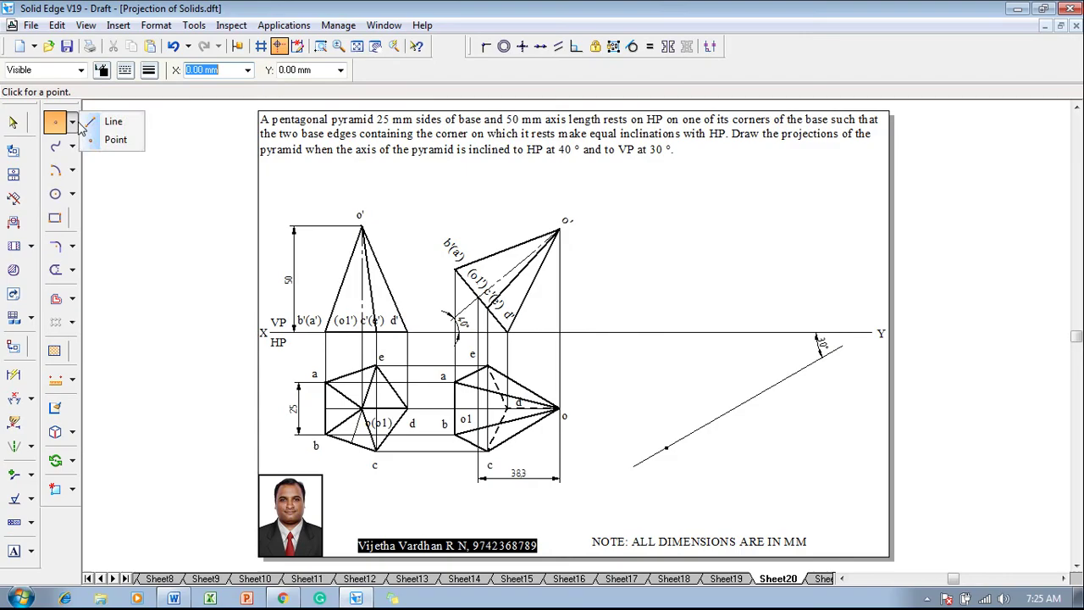
{"action": "left_click", "coordinate": [73, 171]}
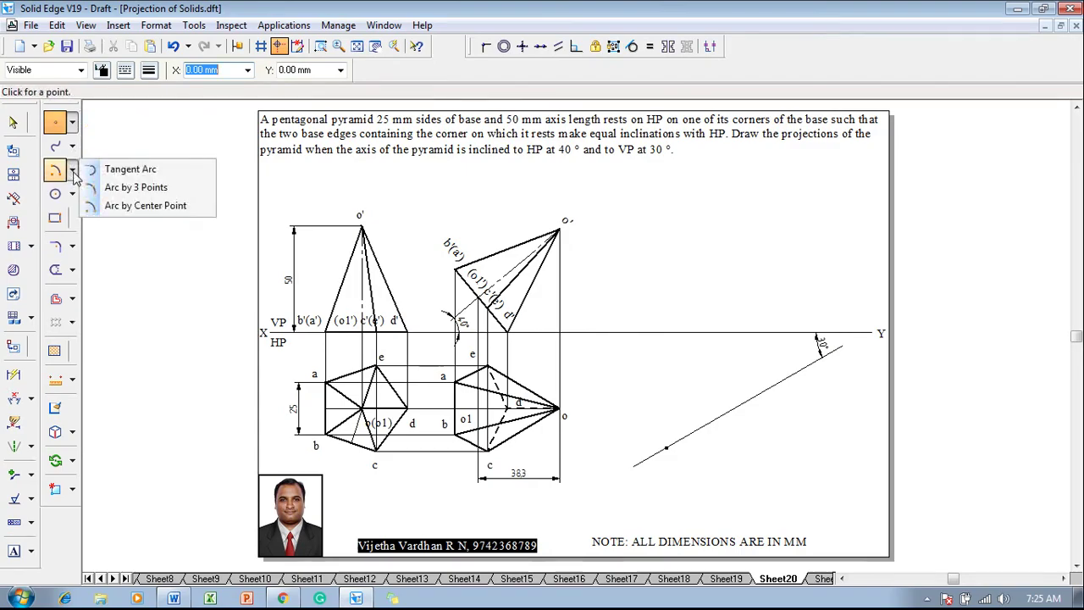
{"action": "left_click", "coordinate": [136, 206]}
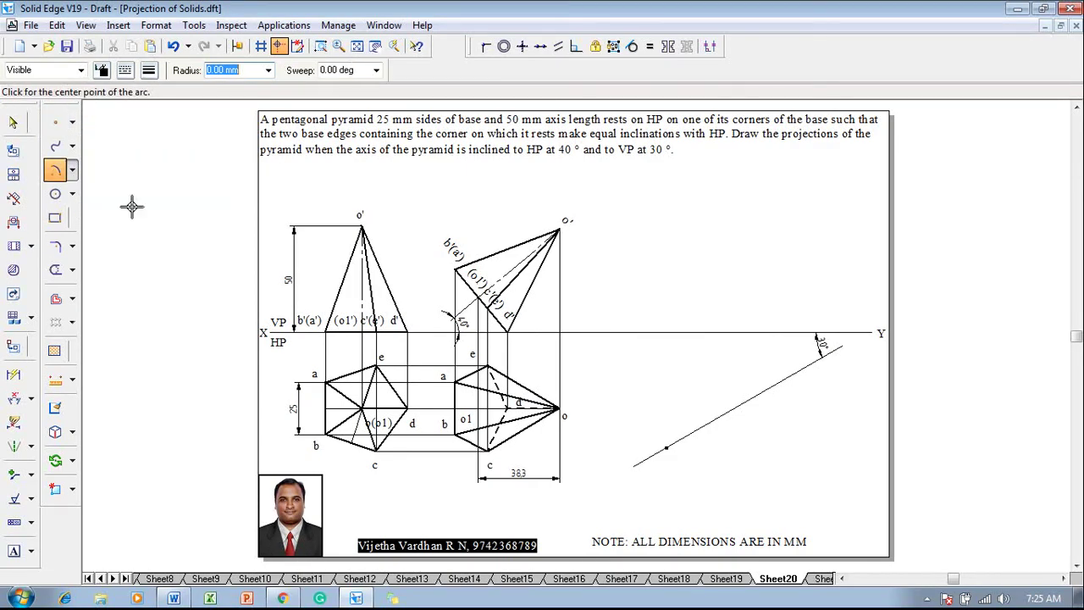
{"action": "left_click", "coordinate": [148, 71]}
{"action": "left_click", "coordinate": [150, 101]}
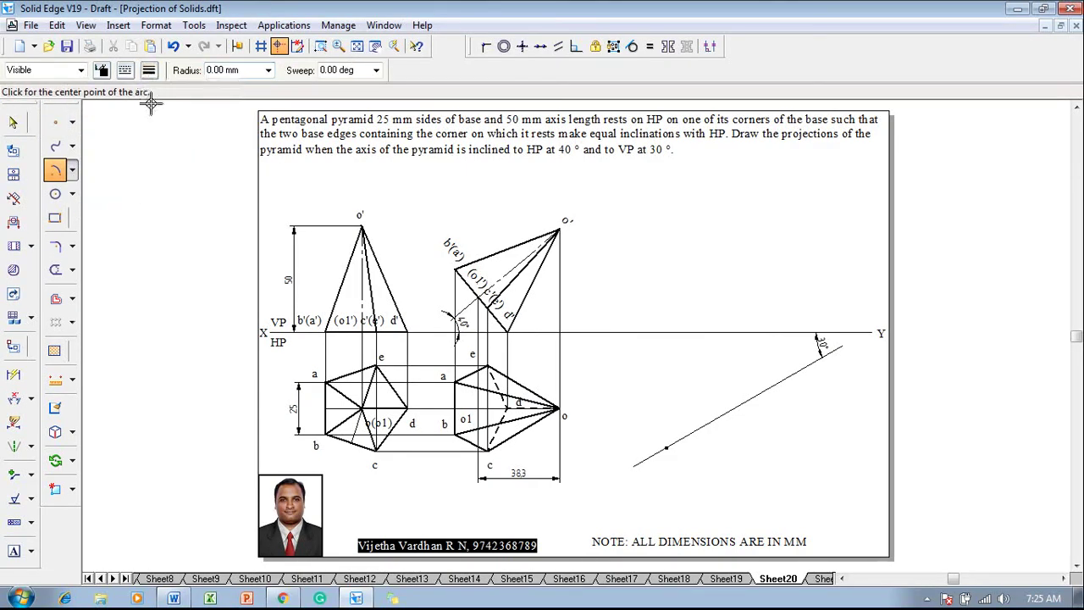
{"action": "left_click", "coordinate": [666, 450]}
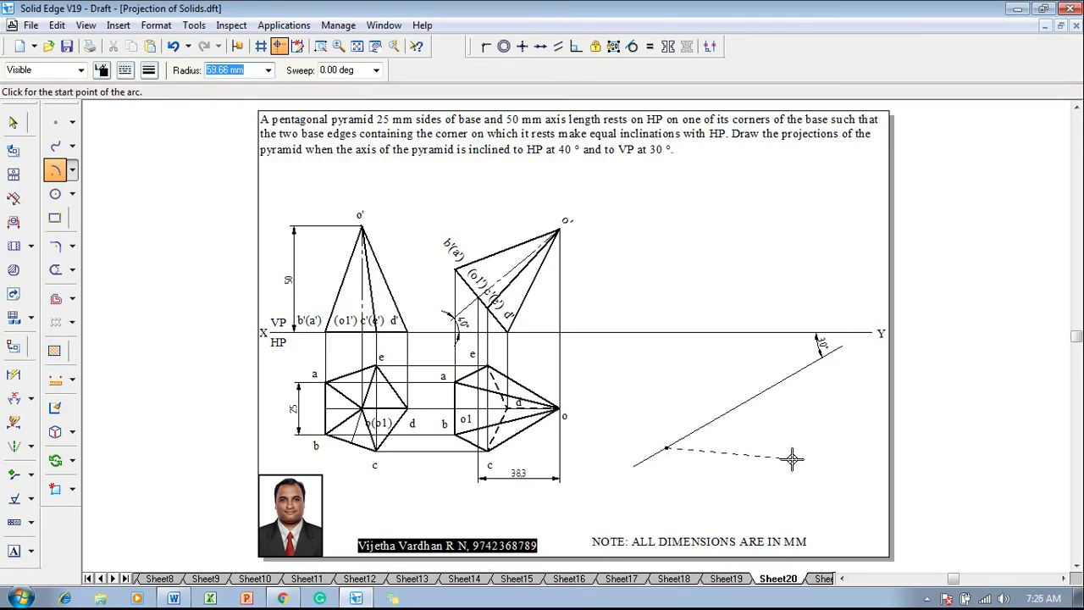
{"action": "type", "text": "50"}
{"action": "key", "text": "Tab"}
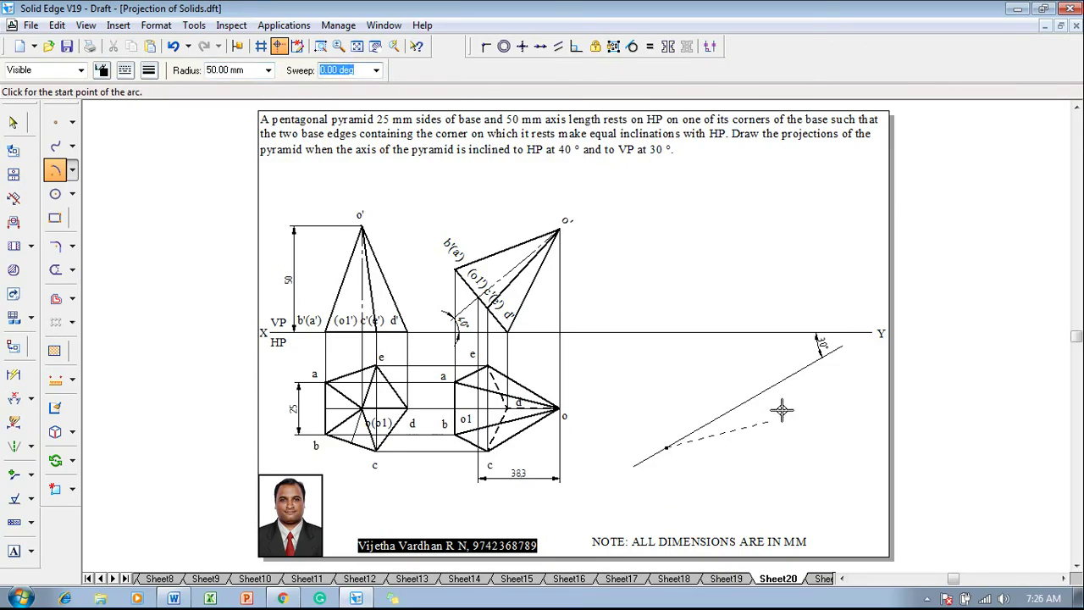
{"action": "left_click", "coordinate": [776, 384]}
{"action": "left_click", "coordinate": [749, 372]}
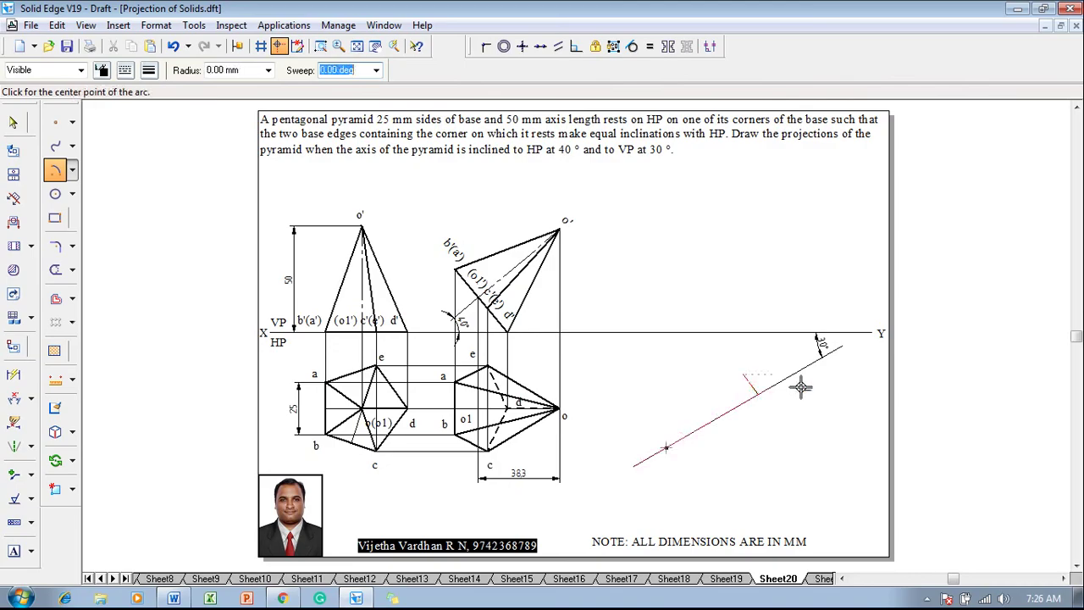
Step: Draw a horizontal line leftward from the point where the 50 mm arc meets the inclined line
{"action": "left_click", "coordinate": [72, 122]}
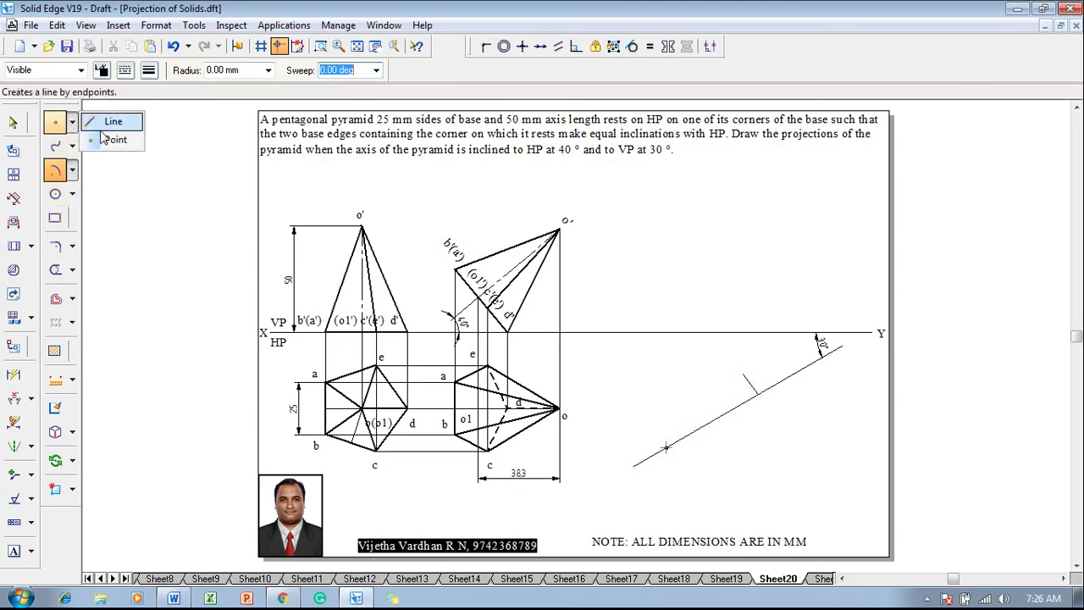
{"action": "left_click", "coordinate": [110, 122]}
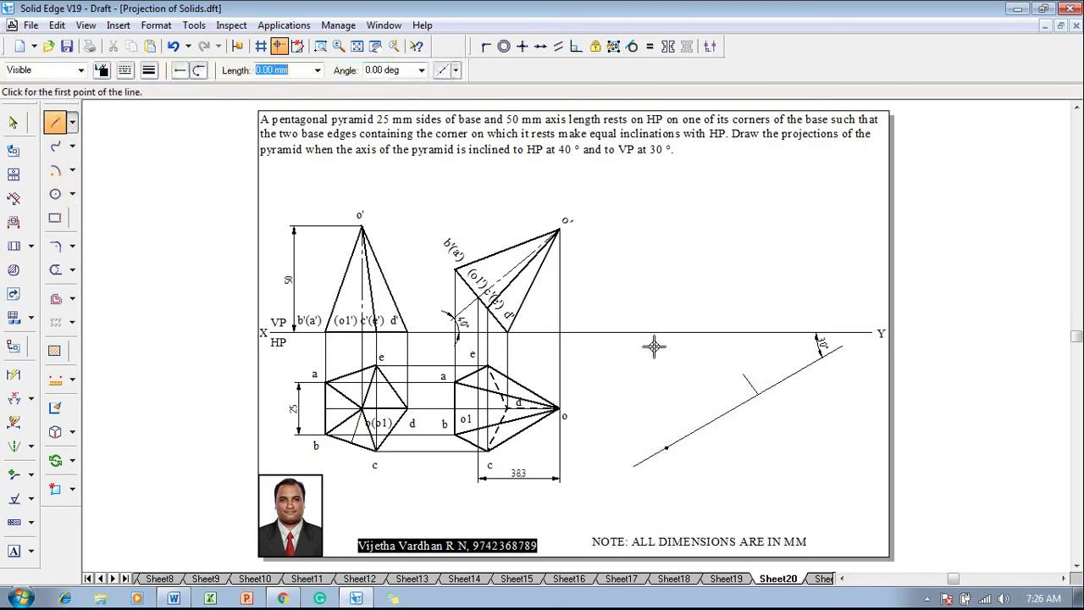
{"action": "left_click", "coordinate": [754, 393]}
{"action": "left_click", "coordinate": [691, 393]}
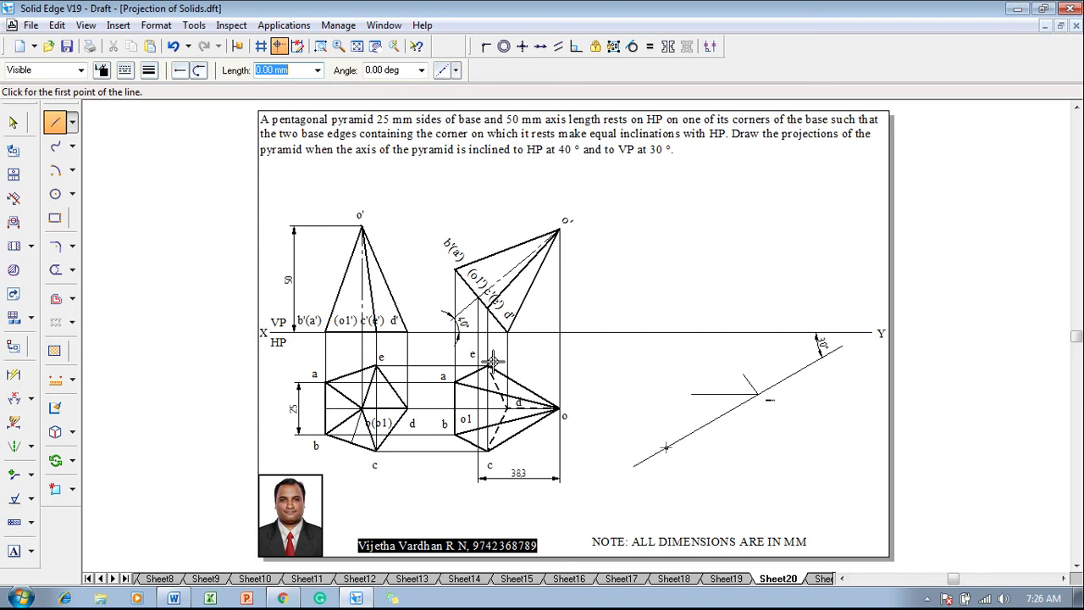
Step: Draw a short arc of 38.3 mm radius centred on the marked point, crossing the horizontal line at the 50 mm arc
{"action": "left_click", "coordinate": [55, 170]}
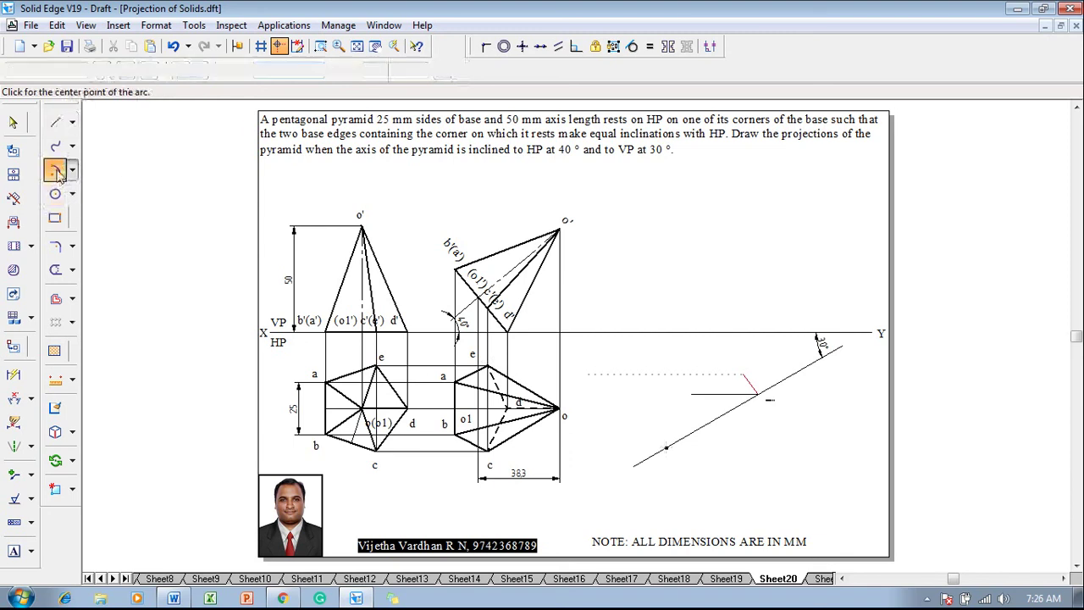
{"action": "left_click", "coordinate": [668, 448]}
{"action": "type", "text": "3"}
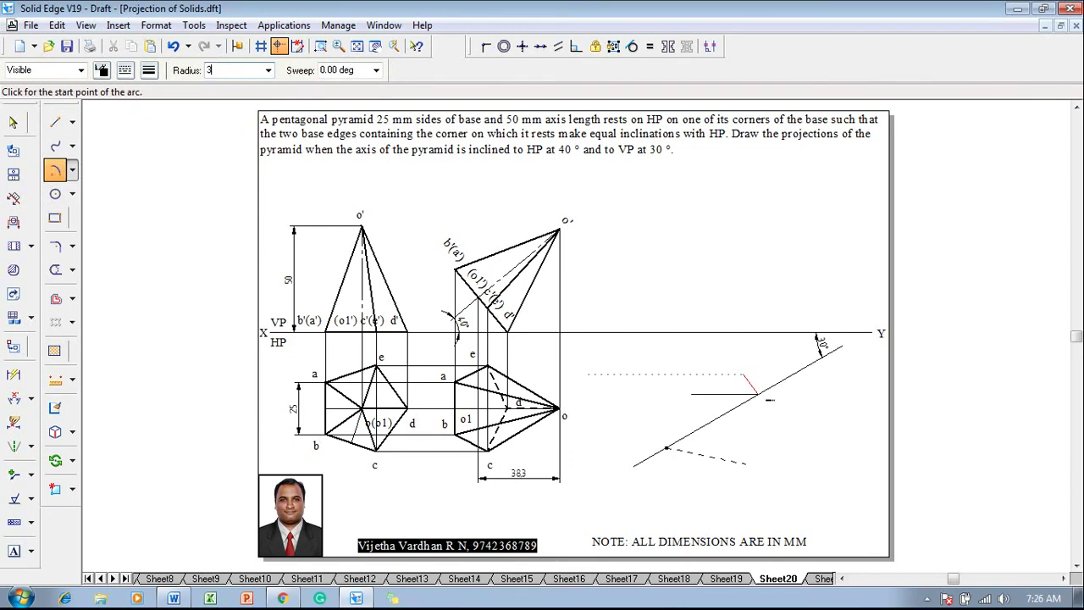
{"action": "type", "text": "38.3"}
{"action": "key", "text": "Tab"}
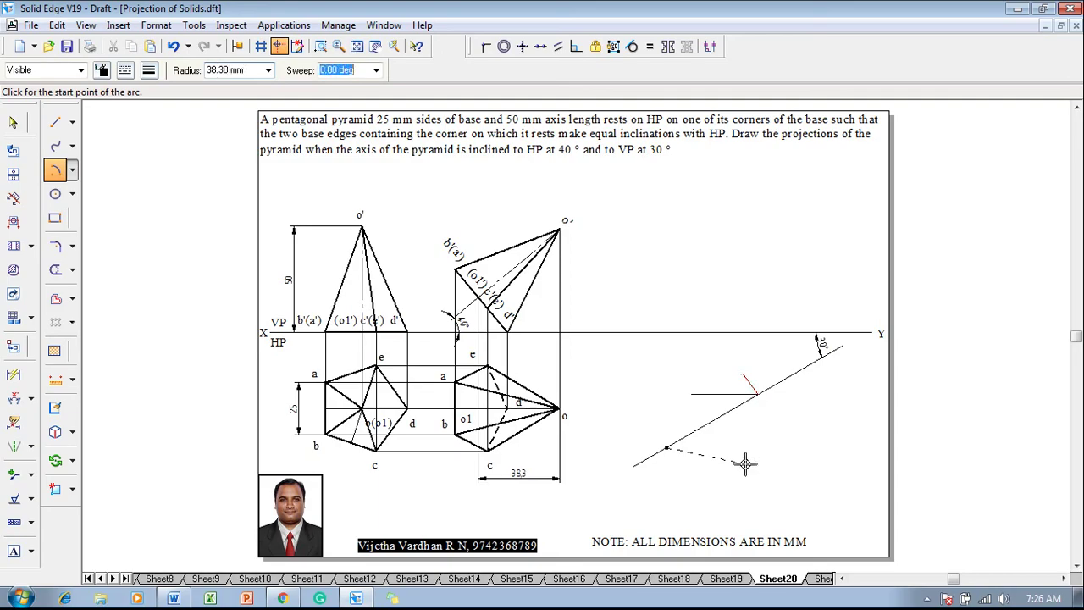
{"action": "left_click", "coordinate": [718, 394]}
{"action": "right_click", "coordinate": [787, 438]}
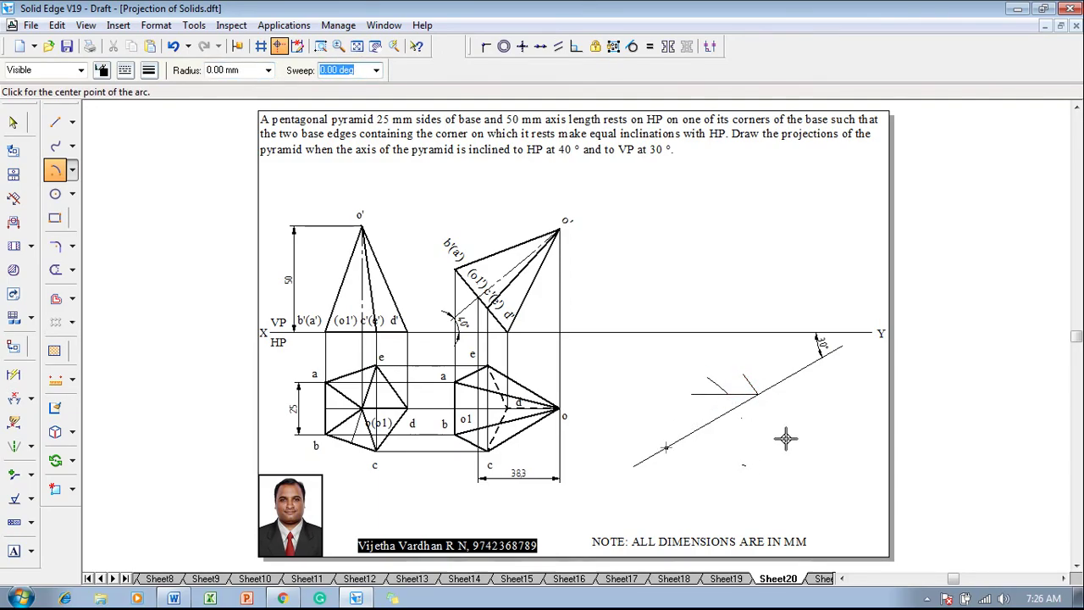
{"action": "key", "text": "Escape"}
Step: Draw a line from the marked point to where the 38.3 mm arc meets the horizontal line, and dimension its angle to XY
{"action": "left_click", "coordinate": [55, 124]}
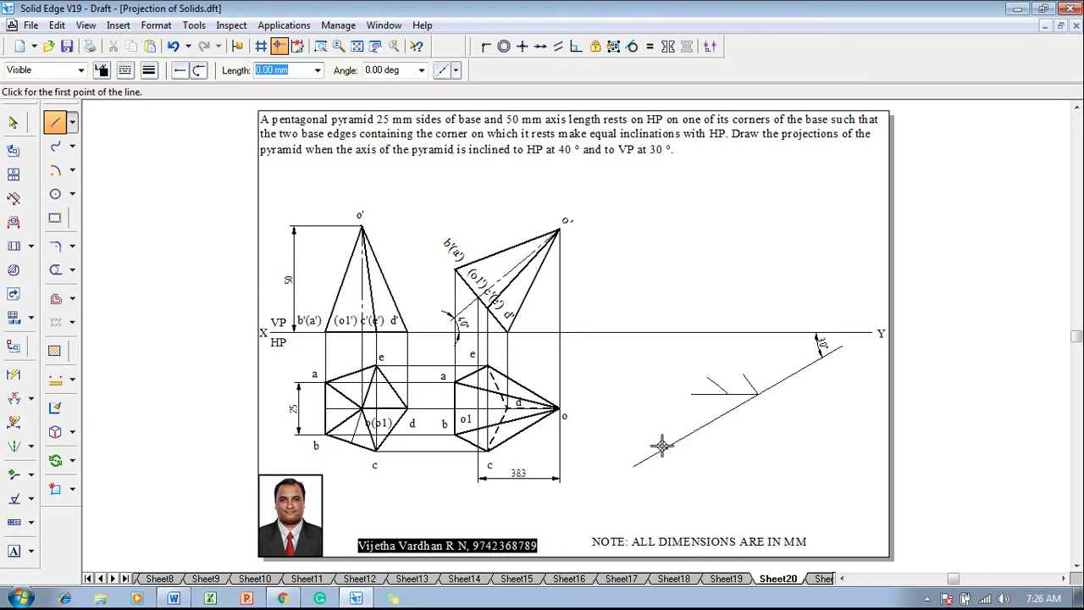
{"action": "left_click", "coordinate": [668, 447]}
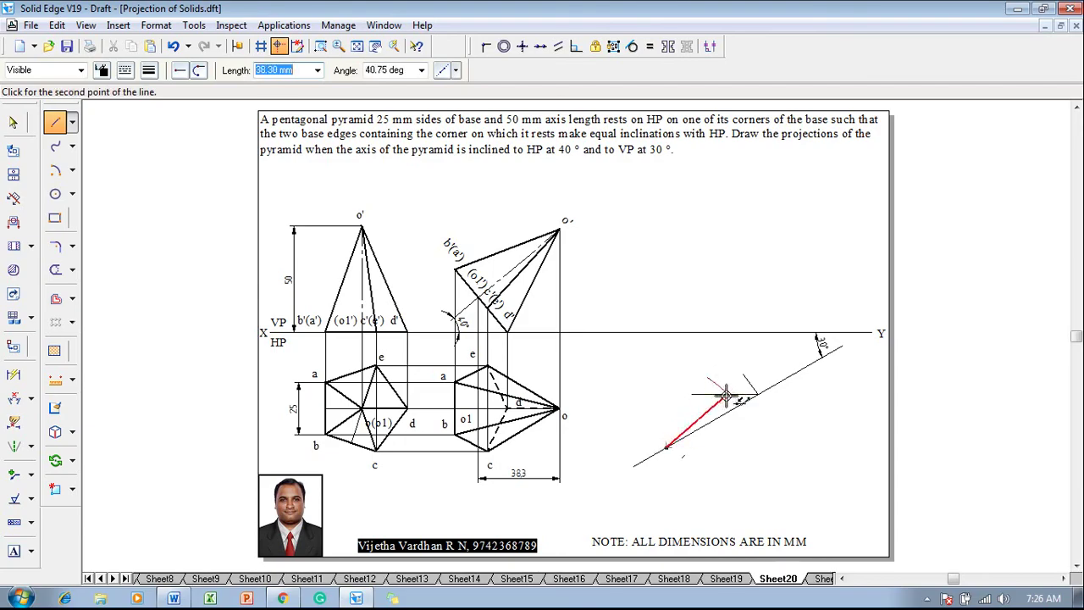
{"action": "left_click", "coordinate": [14, 398]}
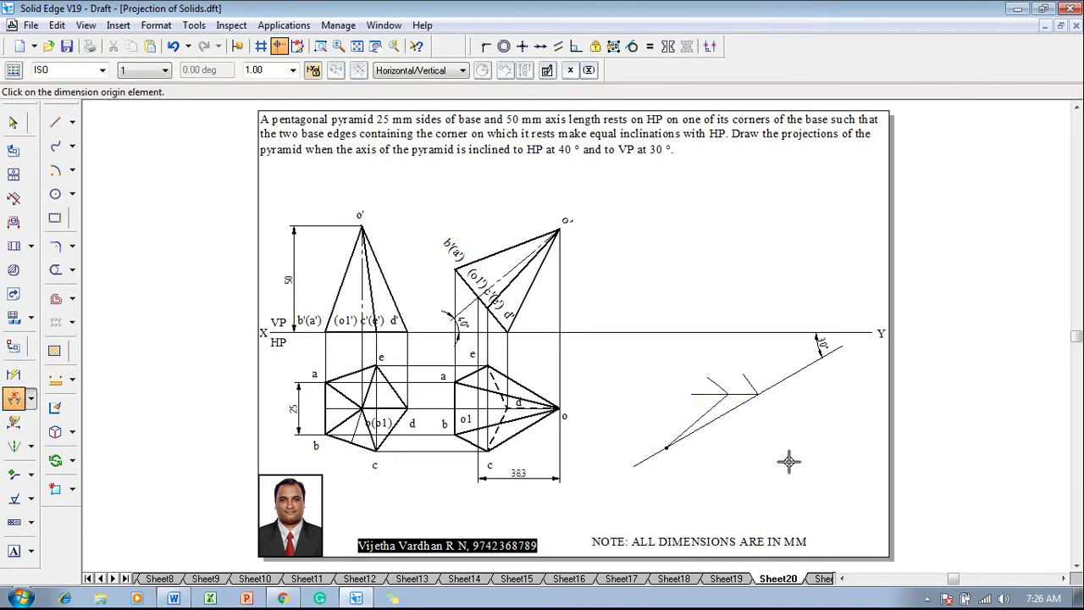
{"action": "left_click", "coordinate": [707, 411]}
{"action": "left_click", "coordinate": [738, 333]}
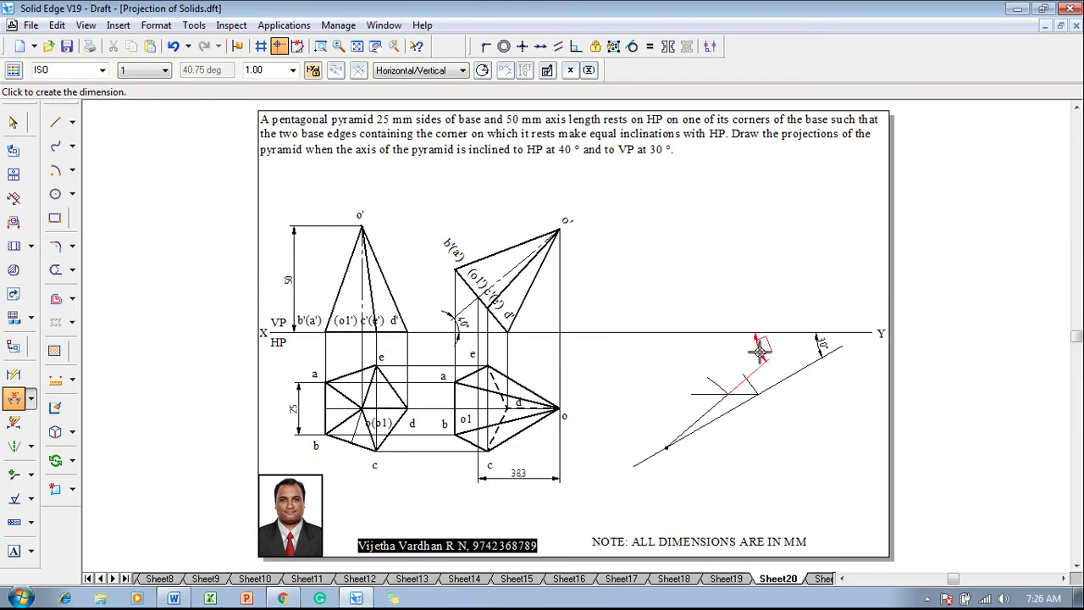
{"action": "left_click", "coordinate": [761, 354]}
{"action": "key", "text": "Escape"}
{"action": "key", "text": "Escape"}
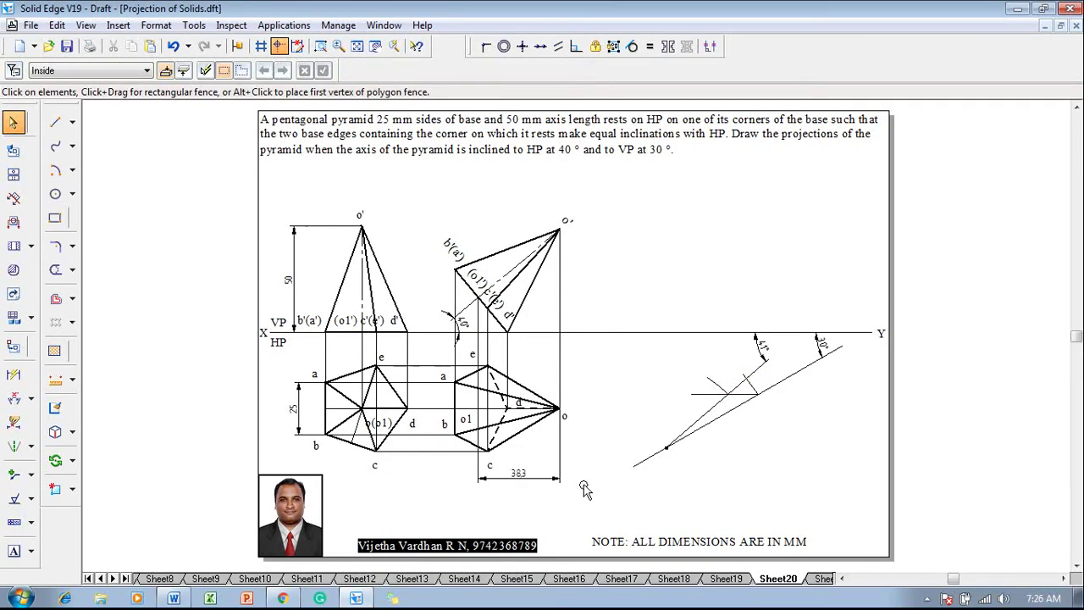
Step: Copy the second top view with its labels, placing the copy's o1 on the marked point of the 30° line
{"action": "left_click_drag", "start_coordinate": [583, 495], "coordinate": [420, 339]}
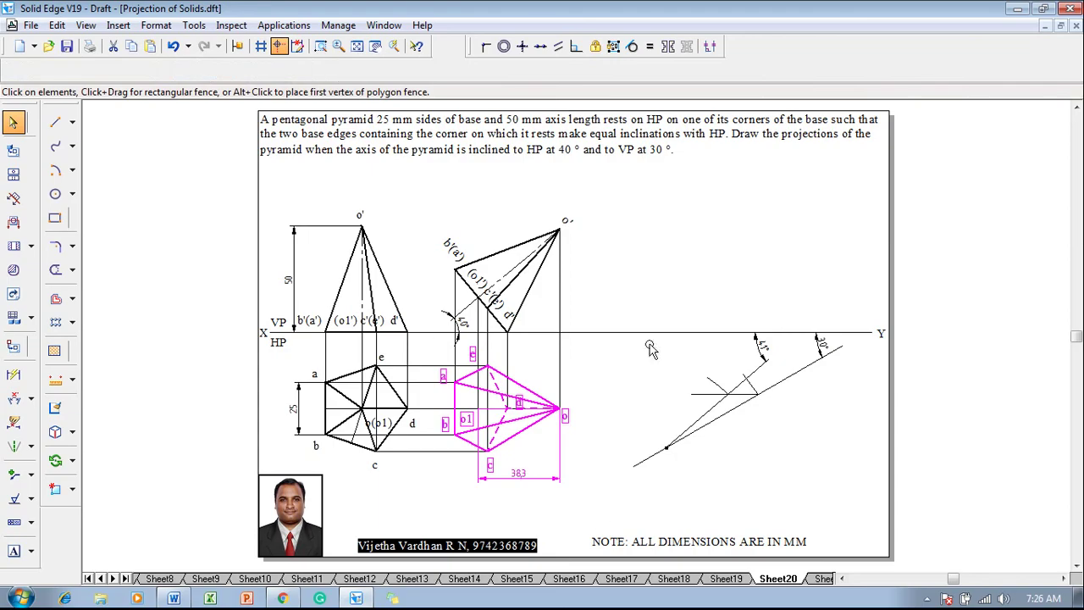
{"action": "left_click", "coordinate": [73, 460]}
{"action": "left_click", "coordinate": [110, 462]}
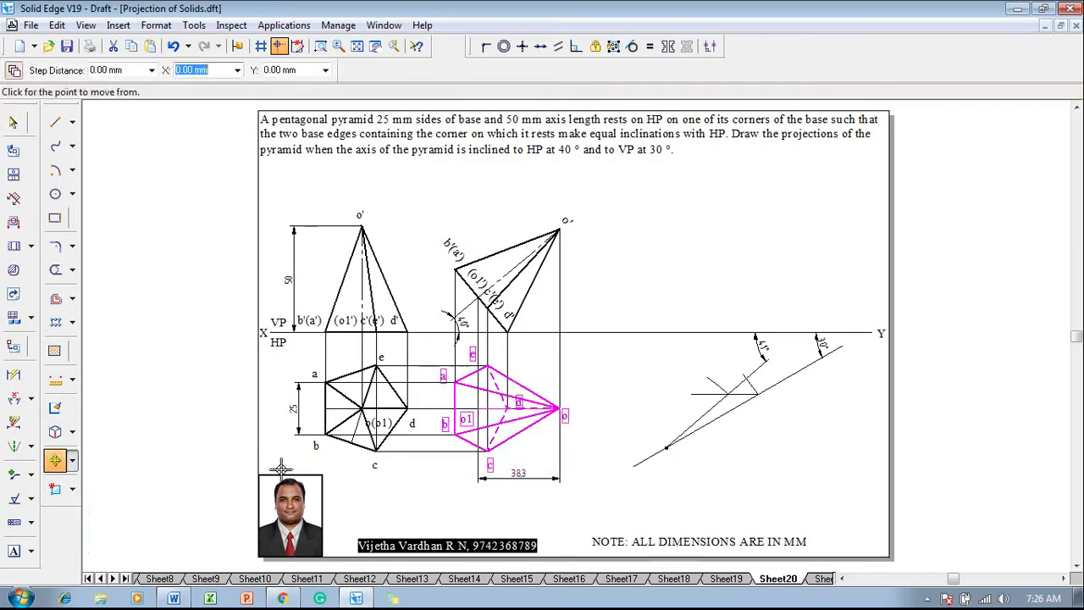
{"action": "left_click", "coordinate": [480, 407]}
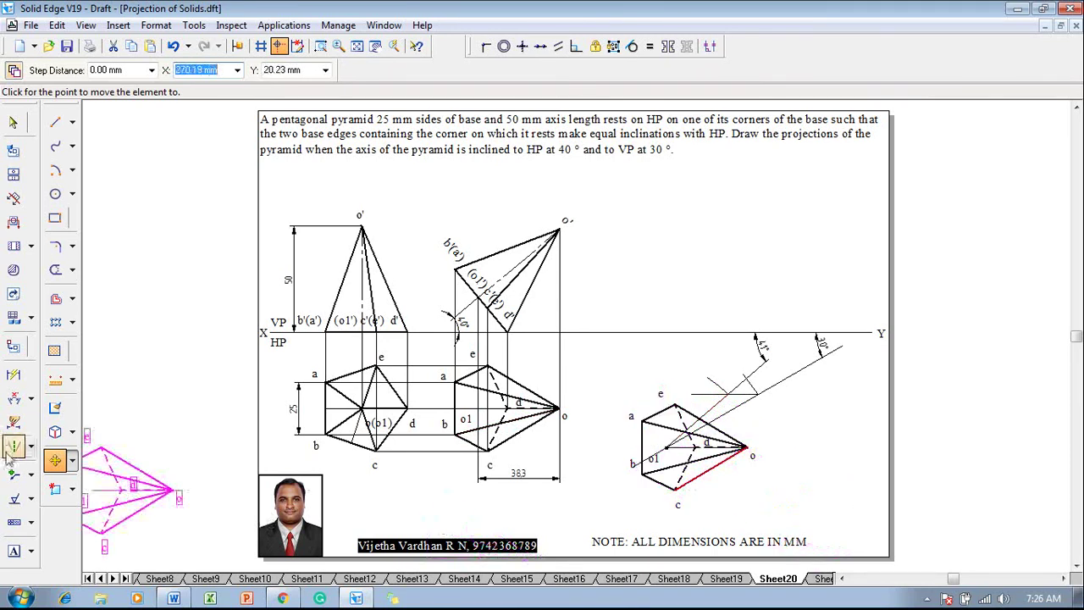
Step: Rotate the copied top view about o1 so apex o lands where the 38.3 mm arc meets the horizontal line
{"action": "left_click", "coordinate": [73, 460]}
{"action": "left_click", "coordinate": [93, 477]}
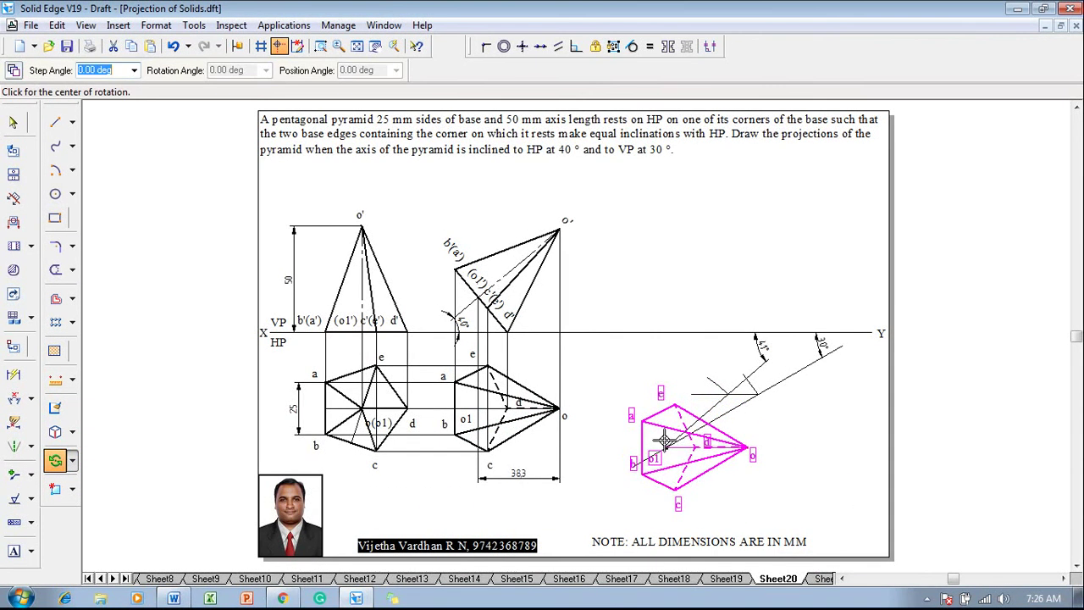
{"action": "left_click", "coordinate": [667, 449]}
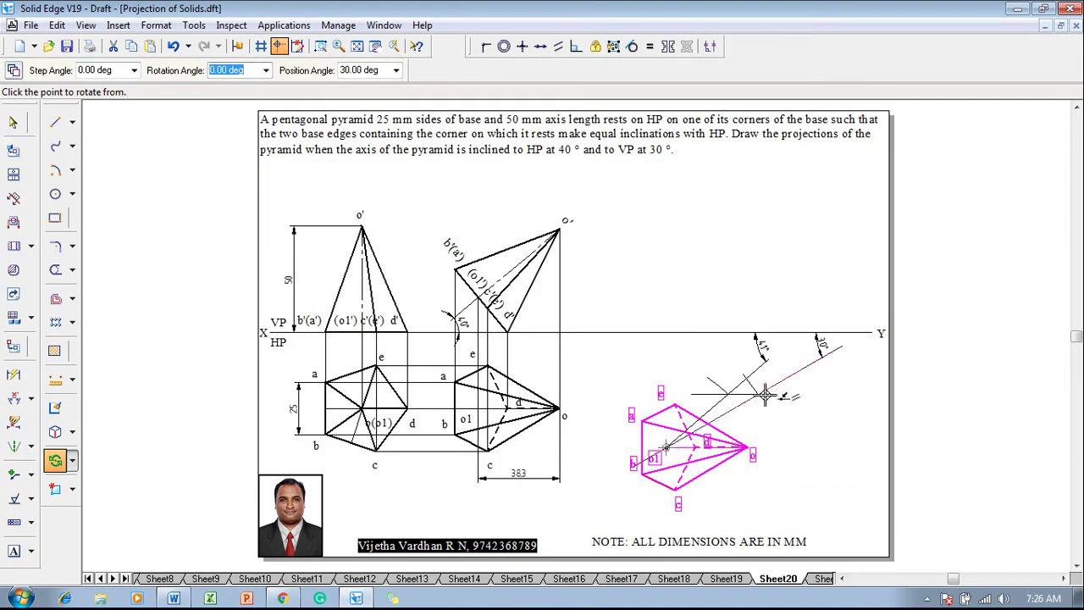
{"action": "left_click", "coordinate": [750, 447]}
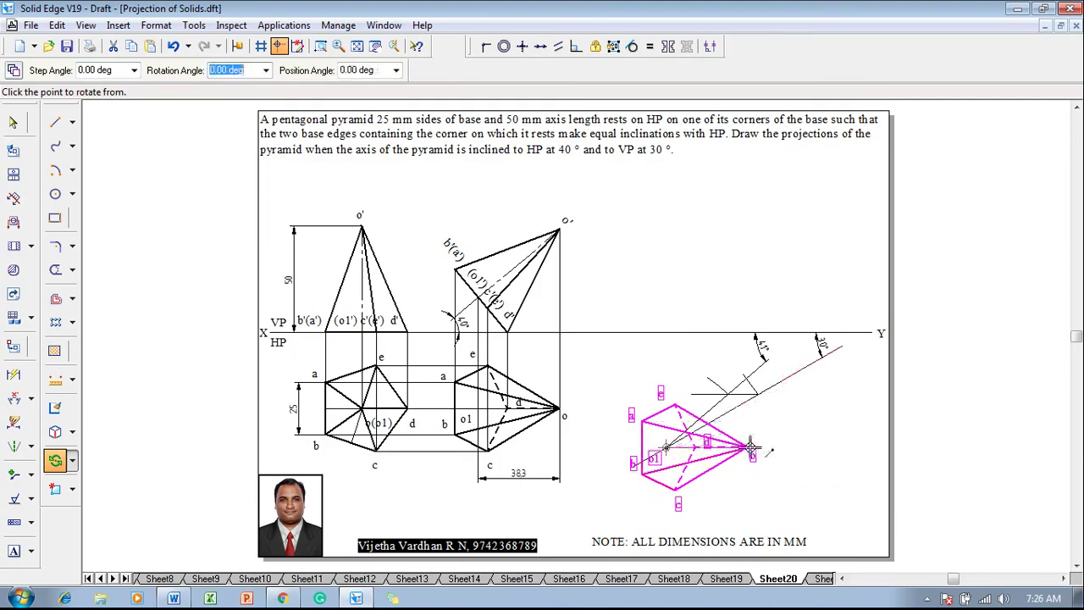
{"action": "left_click", "coordinate": [726, 391]}
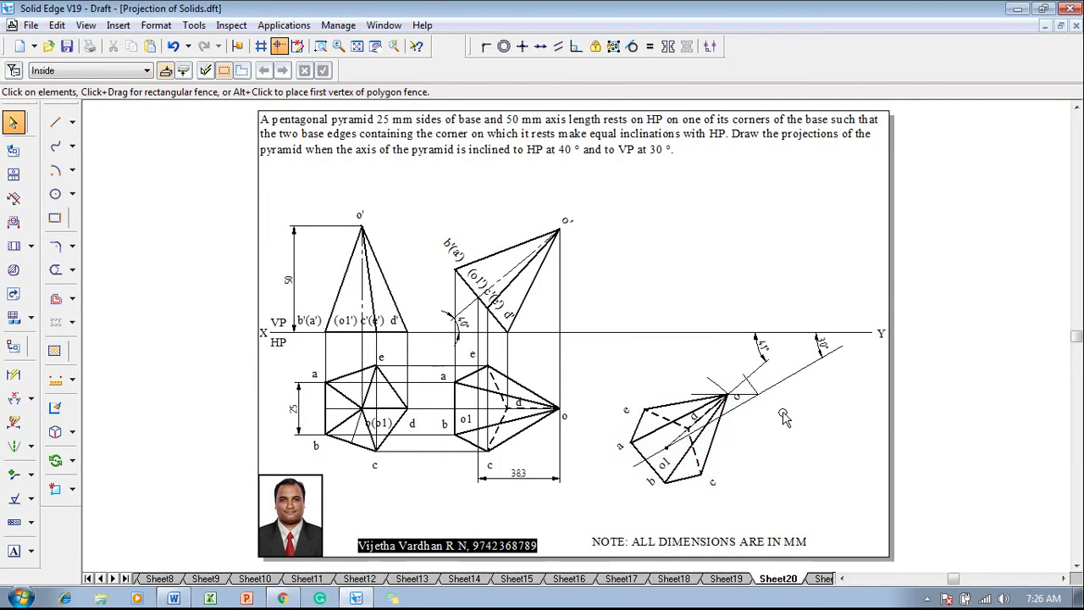
Step: Draw 0.13 mm wide projectors vertically from apex o of the rotated top view and horizontally to o' in the second front view
{"action": "left_click", "coordinate": [55, 122]}
{"action": "left_click", "coordinate": [149, 70]}
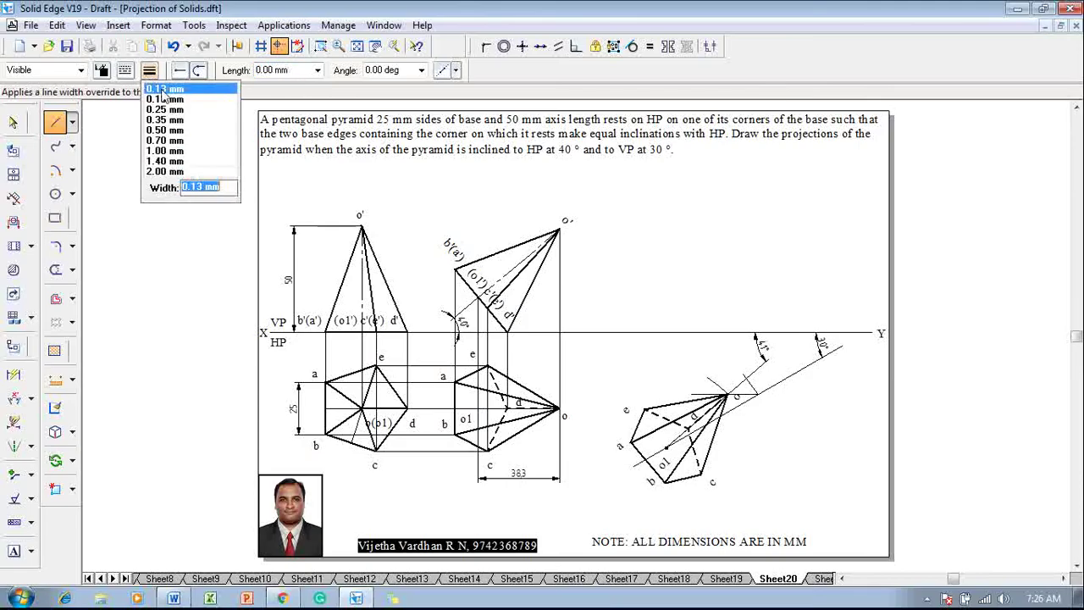
{"action": "left_click", "coordinate": [163, 92]}
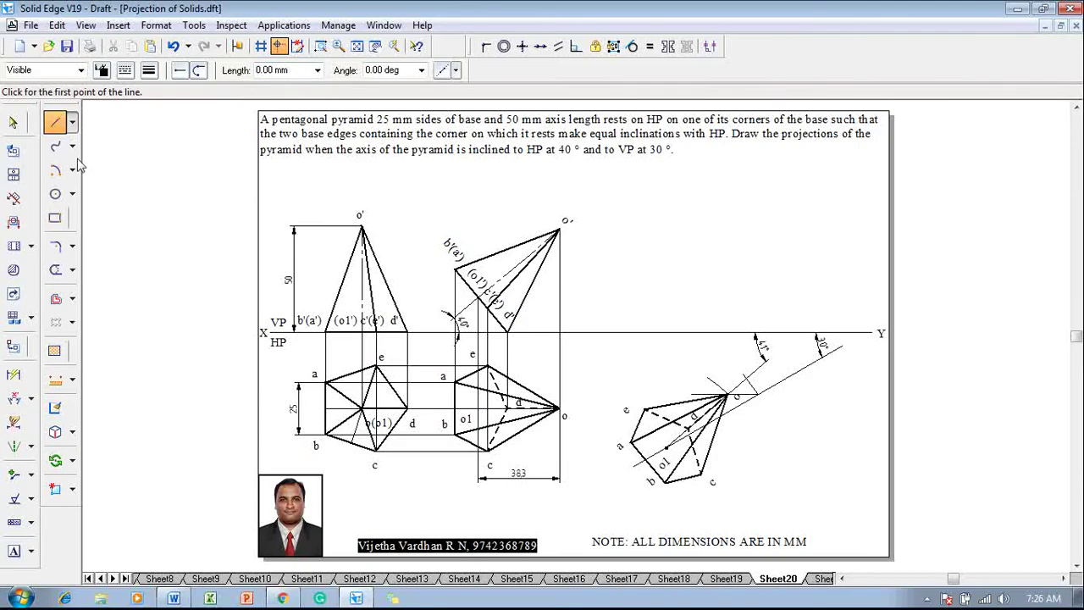
{"action": "left_click", "coordinate": [728, 393]}
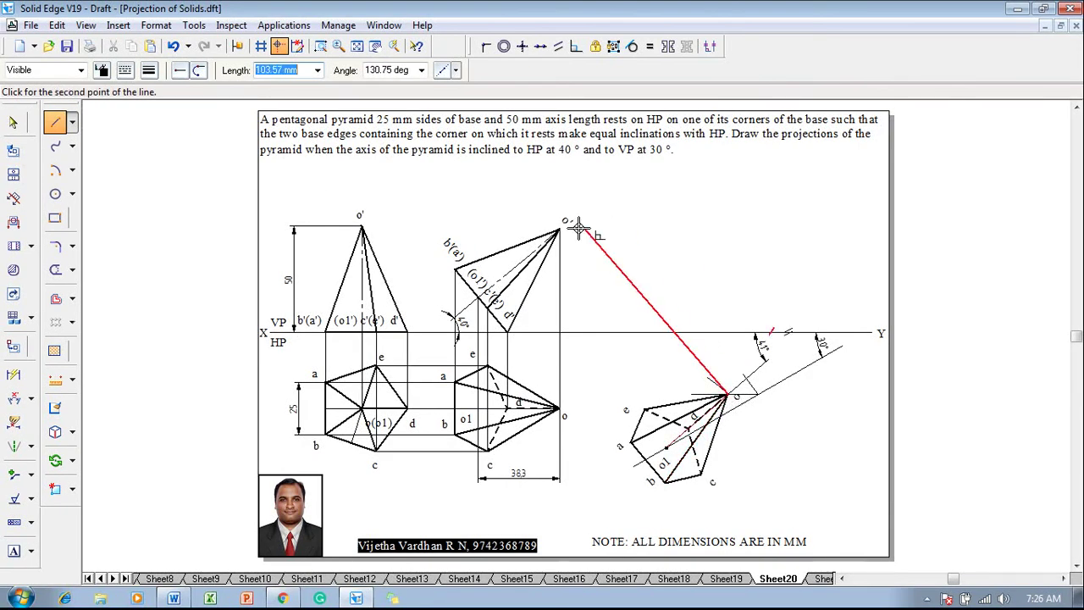
{"action": "left_click", "coordinate": [728, 229]}
{"action": "left_click", "coordinate": [561, 229]}
{"action": "key", "text": "Escape"}
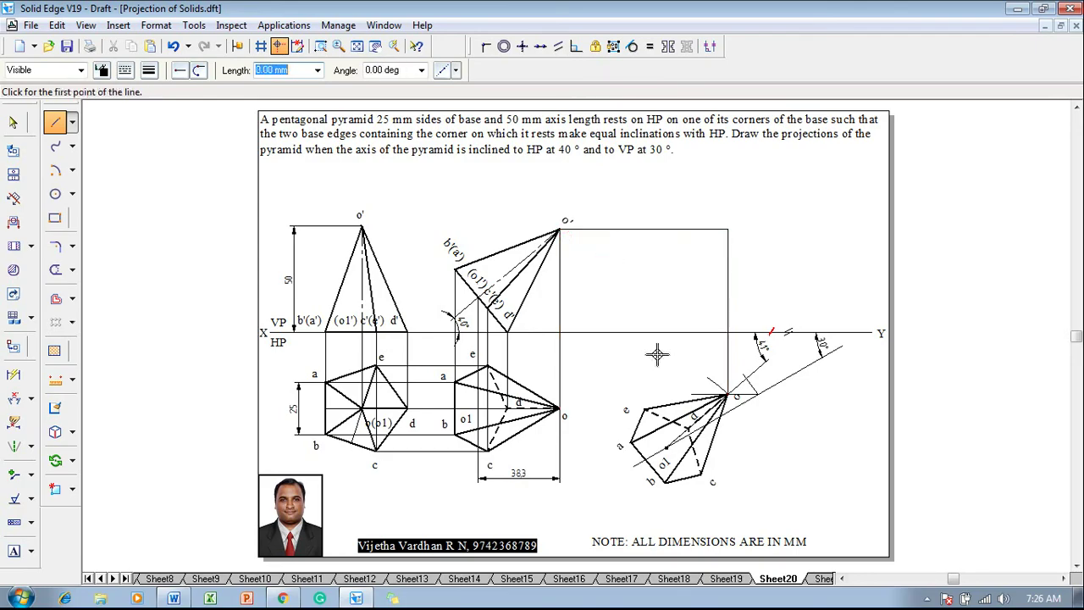
Step: Project corners c and e of the rotated top view up to a horizontal projector from c'(e') of the second front view
{"action": "left_click", "coordinate": [701, 476]}
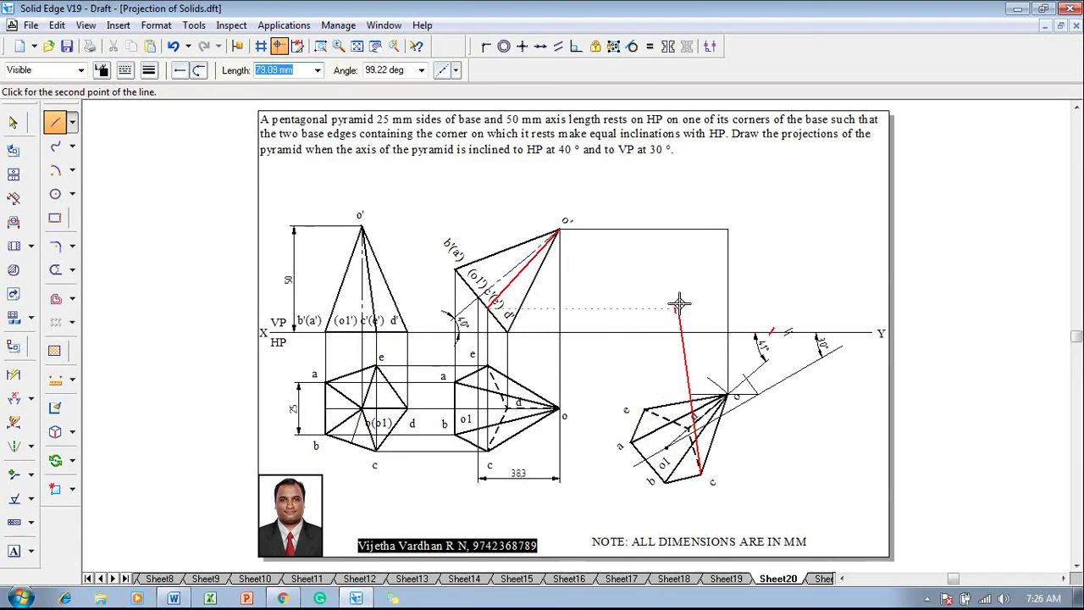
{"action": "left_click", "coordinate": [700, 308]}
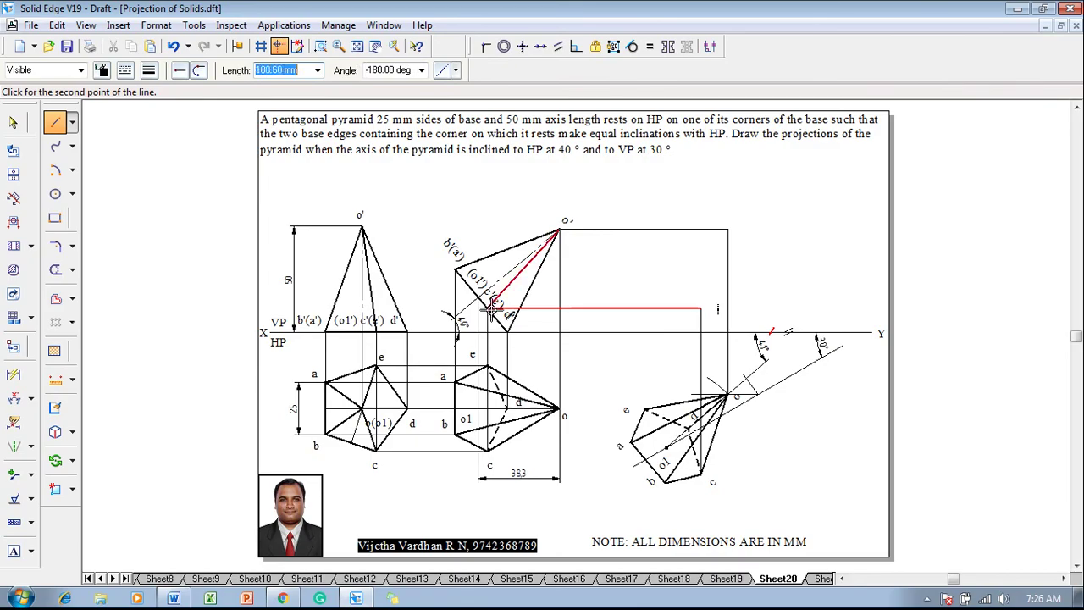
{"action": "left_click", "coordinate": [487, 309]}
{"action": "key", "text": "Escape"}
{"action": "left_click", "coordinate": [643, 410]}
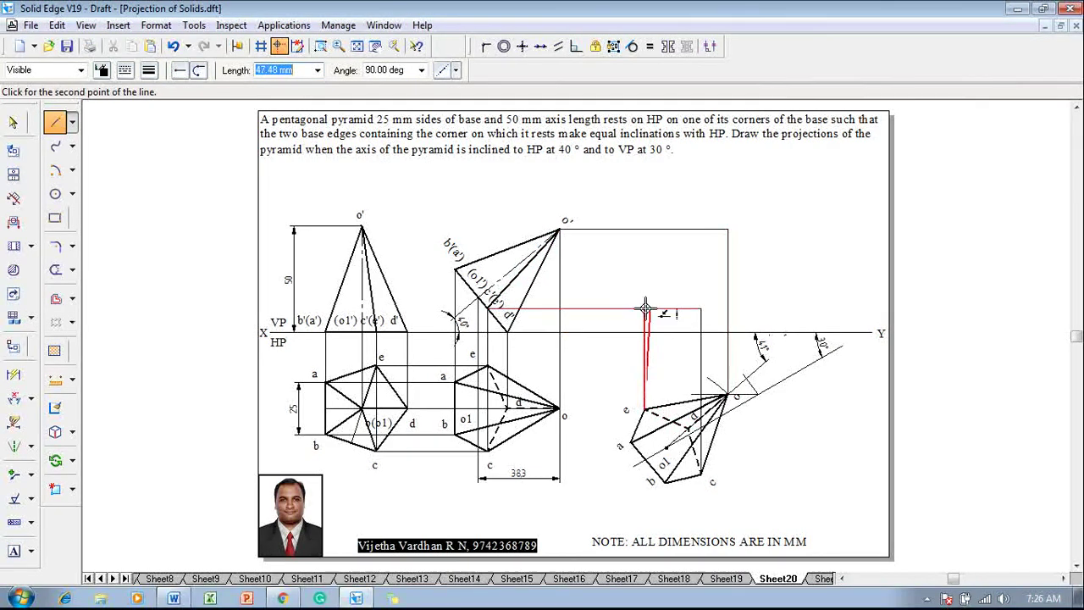
{"action": "left_click", "coordinate": [644, 308]}
{"action": "key", "text": "Escape"}
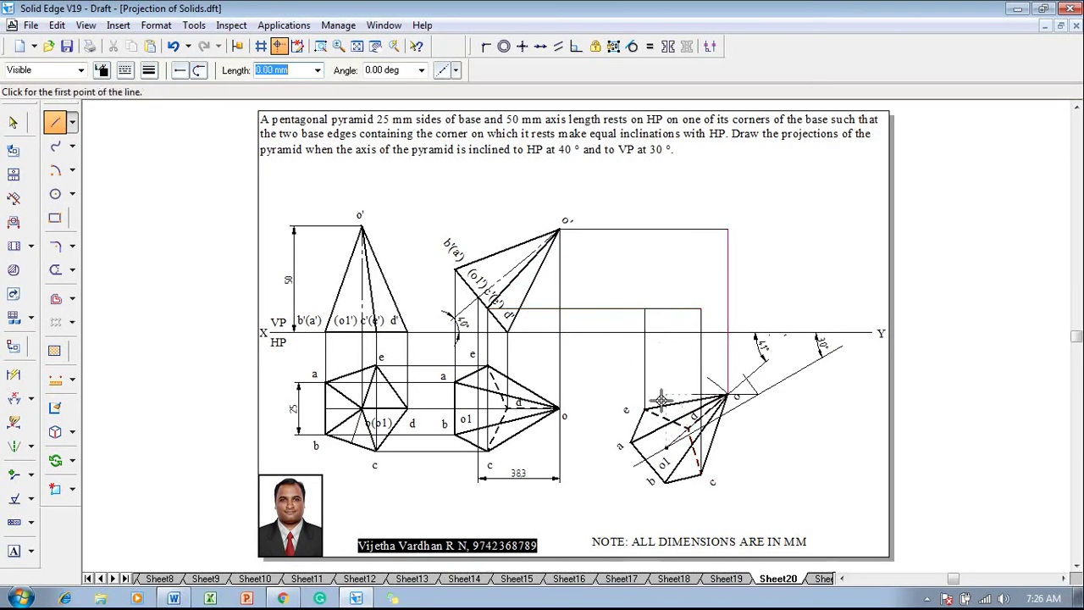
Step: Project o1 of the rotated top view up and across to (o1') in the second front view, and project d up to XY
{"action": "left_click", "coordinate": [667, 446]}
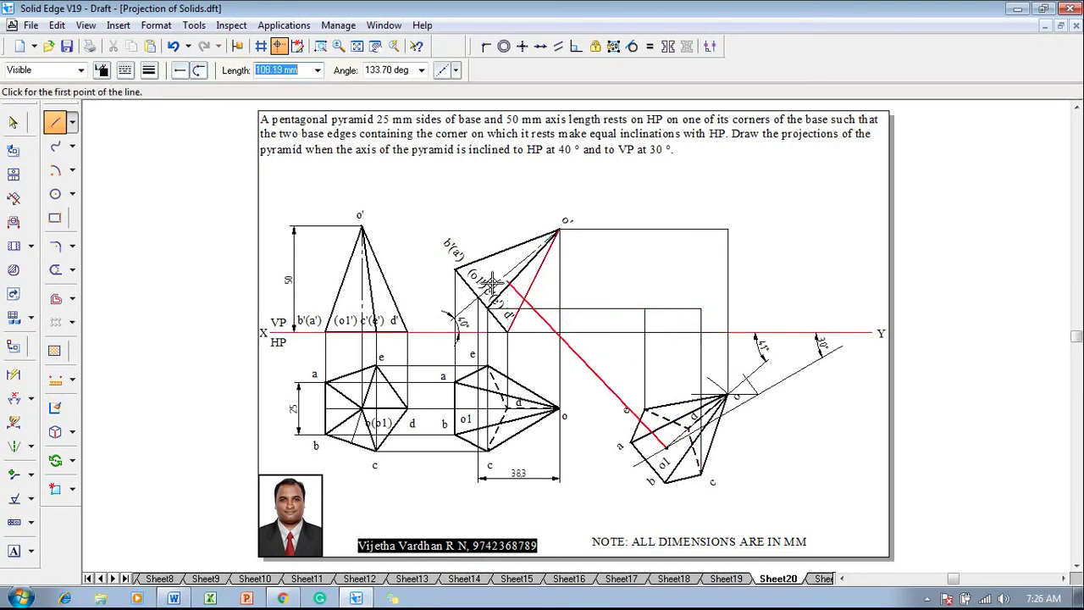
{"action": "left_click", "coordinate": [666, 298]}
{"action": "left_click", "coordinate": [481, 298]}
{"action": "key", "text": "Escape"}
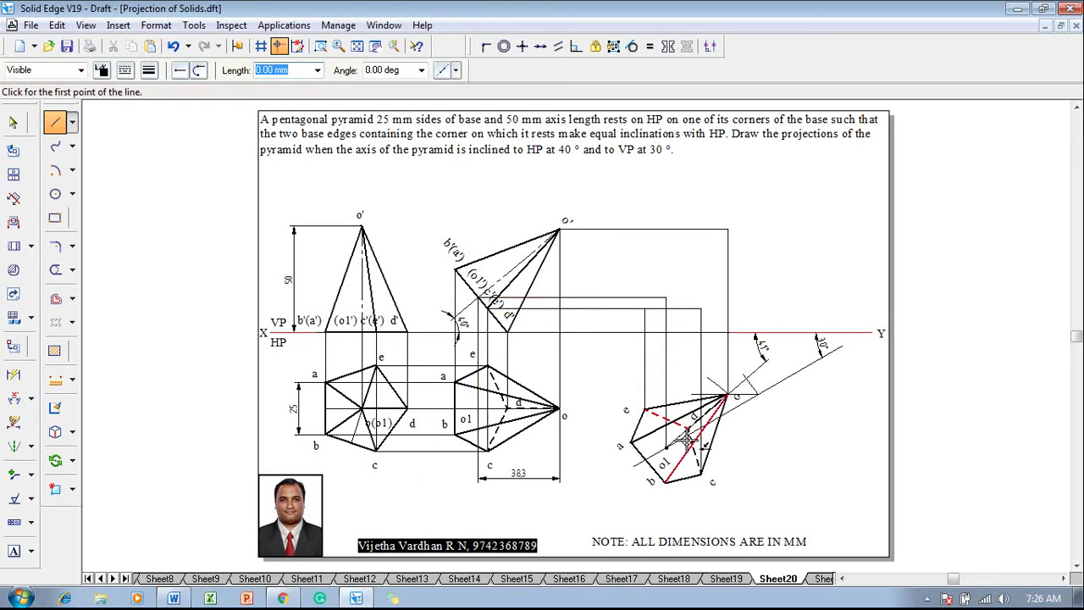
{"action": "left_click", "coordinate": [689, 428]}
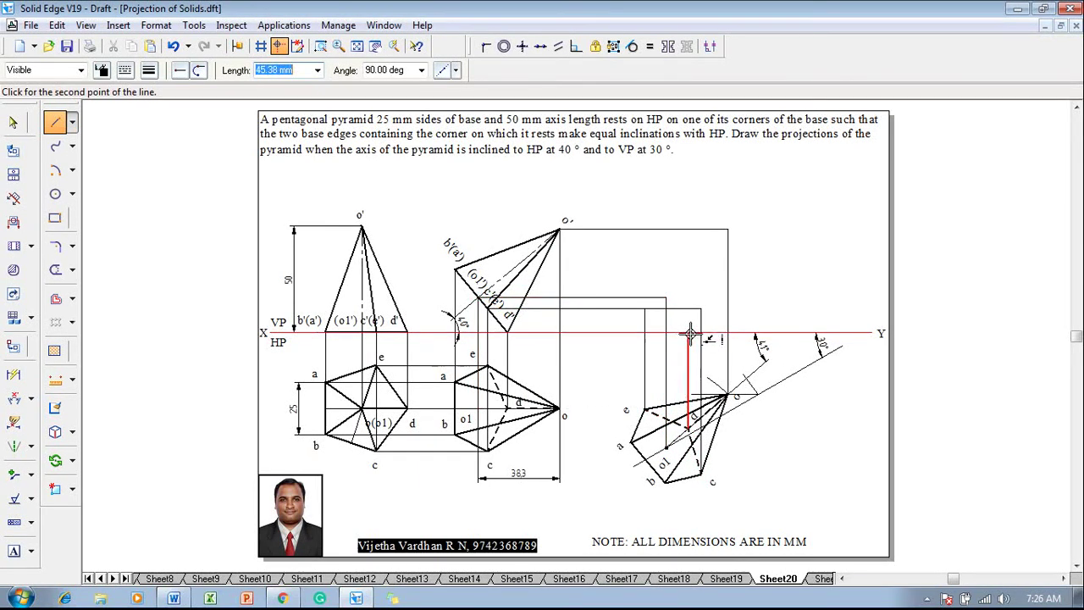
{"action": "key", "text": "Escape"}
Step: Project corners b and a of the rotated top view up to a horizontal projector from b'(a') of the second front view
{"action": "left_click", "coordinate": [666, 482]}
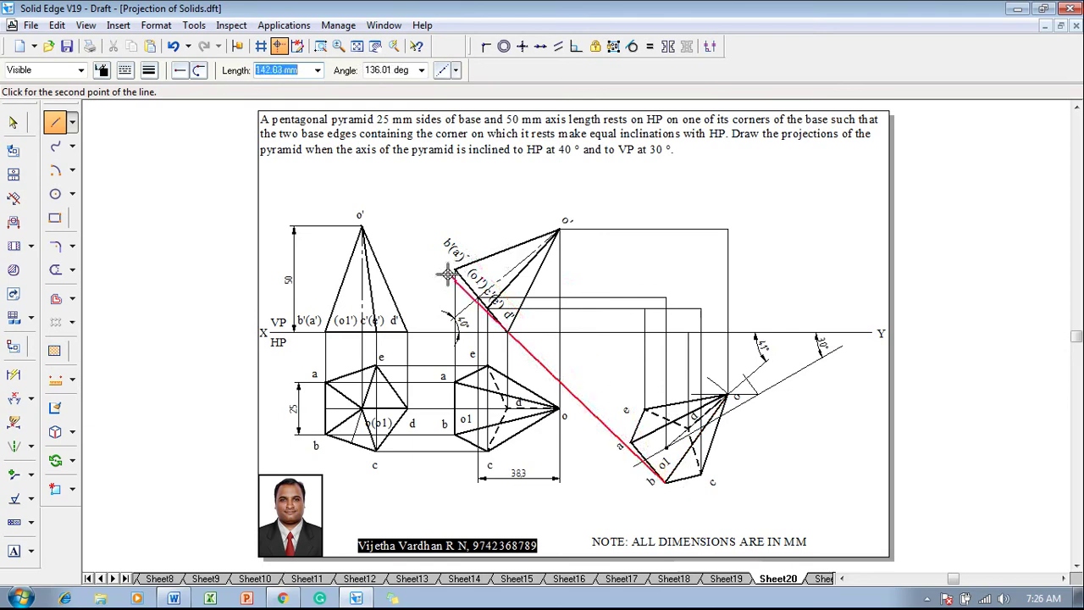
{"action": "left_click", "coordinate": [666, 269]}
{"action": "left_click", "coordinate": [456, 270]}
{"action": "key", "text": "Escape"}
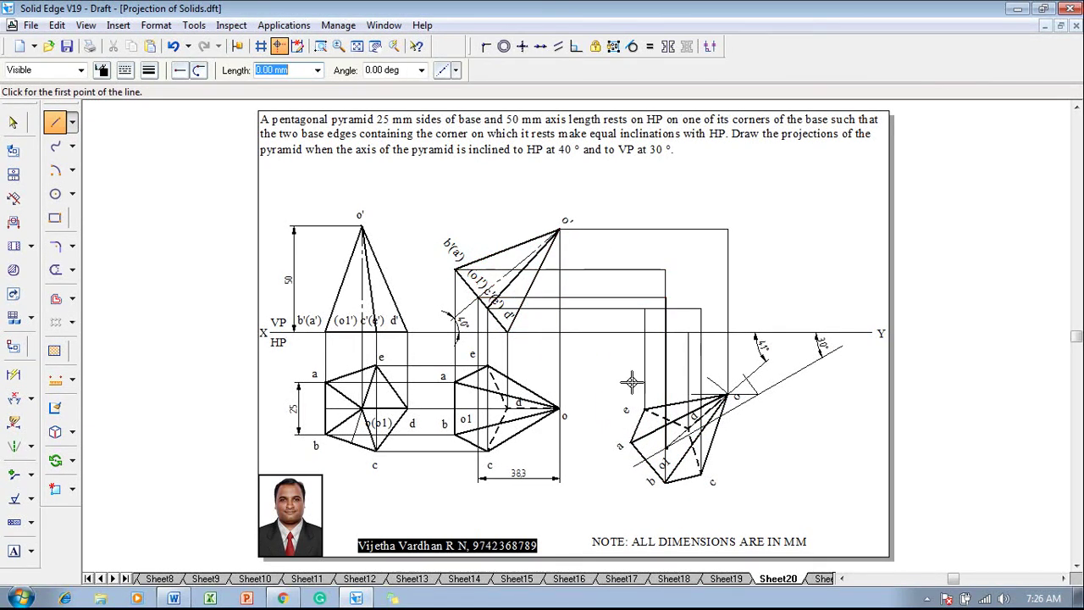
{"action": "left_click", "coordinate": [631, 442]}
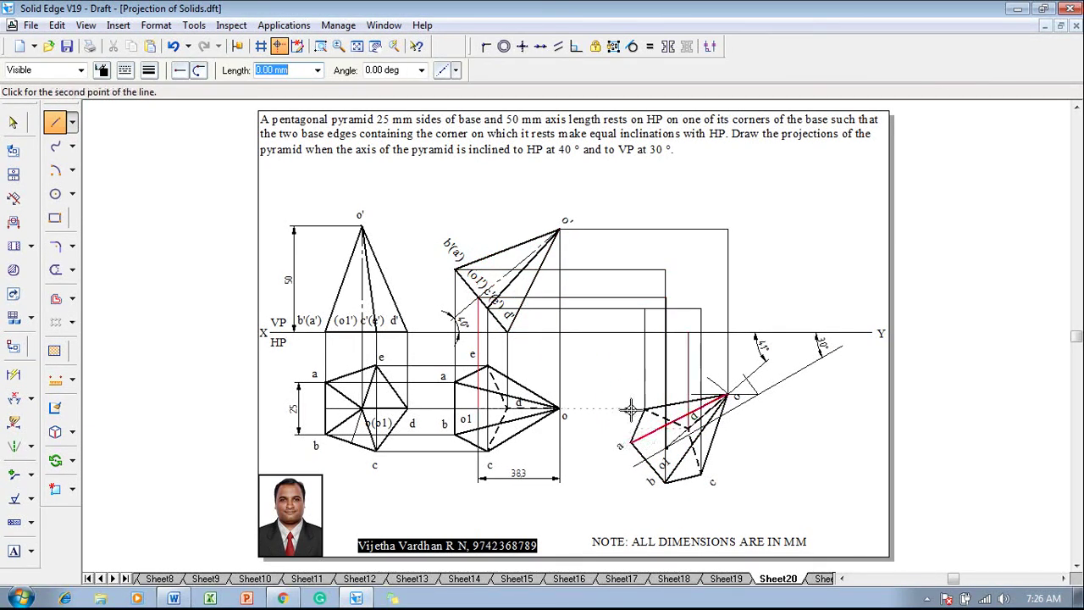
{"action": "left_click", "coordinate": [629, 269]}
{"action": "key", "text": "Escape"}
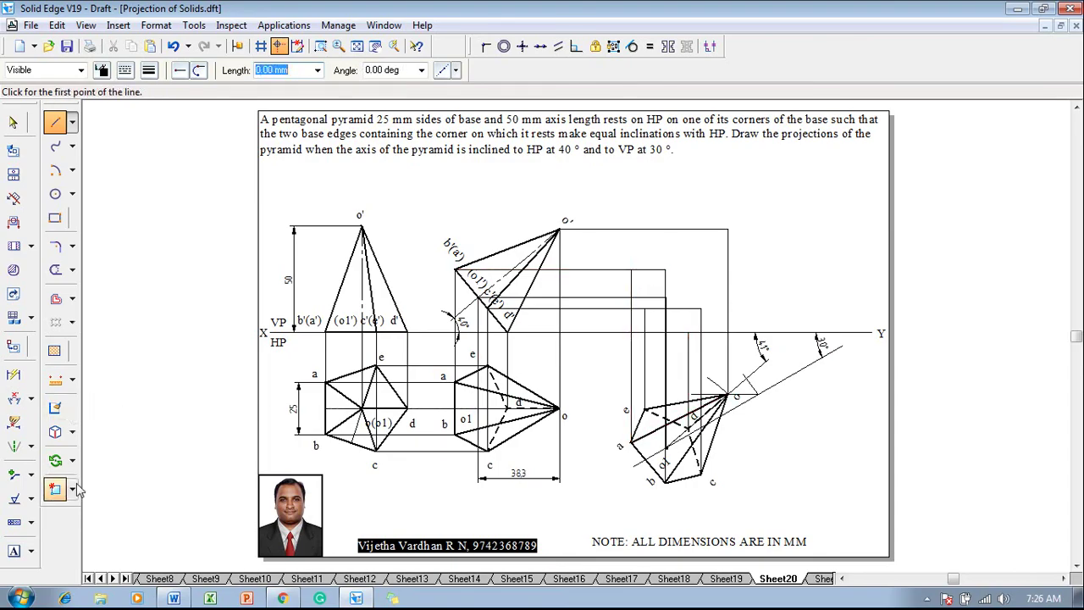
Step: Label the projected points of the third front view a', b', c', d', e', o1' and o'
{"action": "left_click", "coordinate": [14, 551]}
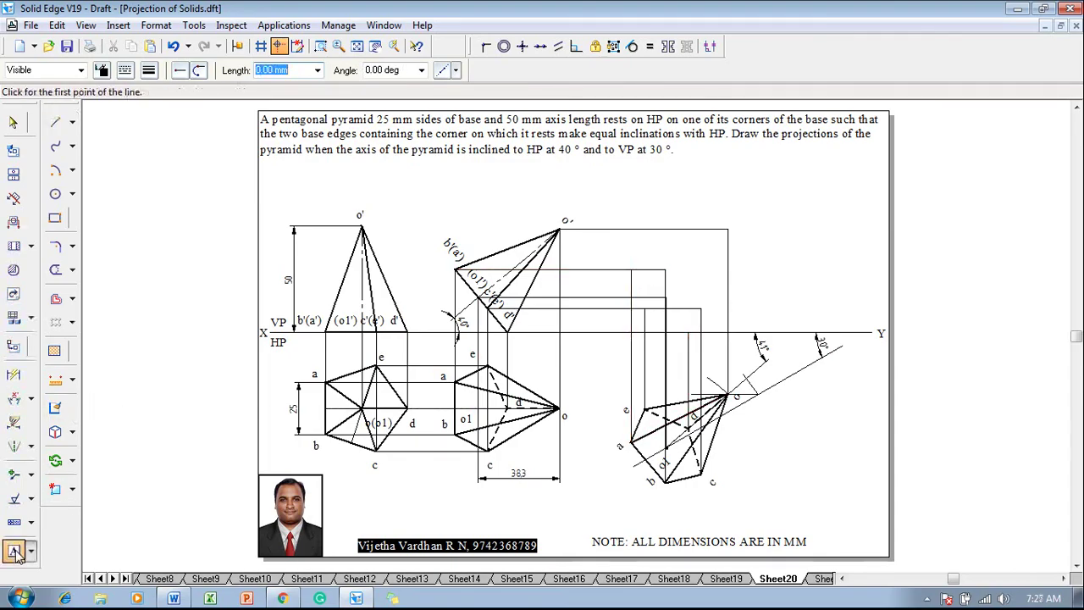
{"action": "left_click", "coordinate": [622, 250]}
{"action": "type", "text": "a'"}
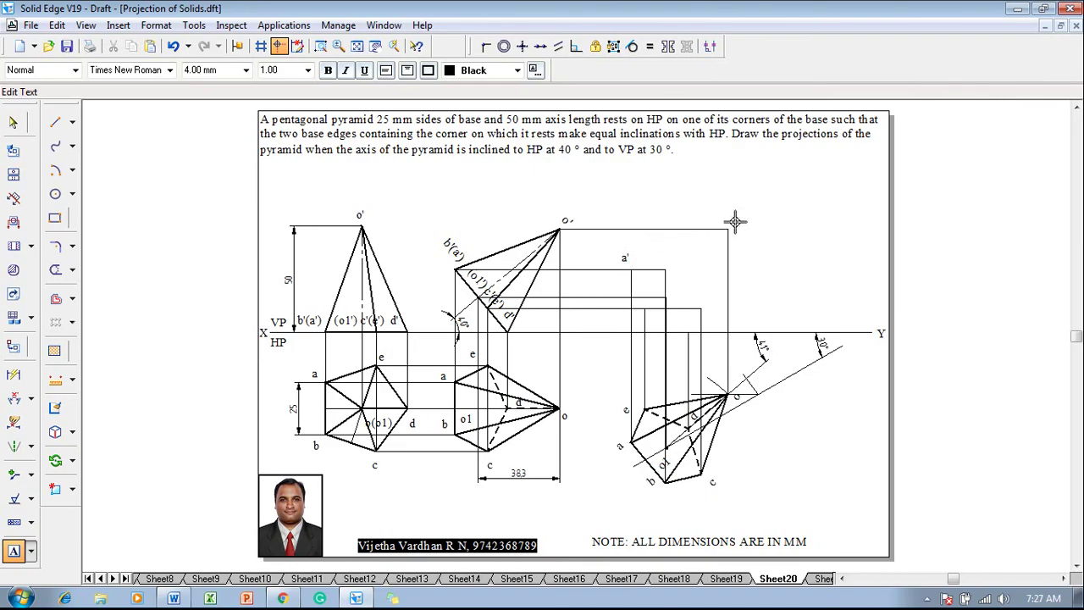
{"action": "left_click", "coordinate": [658, 253]}
{"action": "type", "text": "b;"}
{"action": "left_click", "coordinate": [636, 312]}
{"action": "type", "text": "e'"}
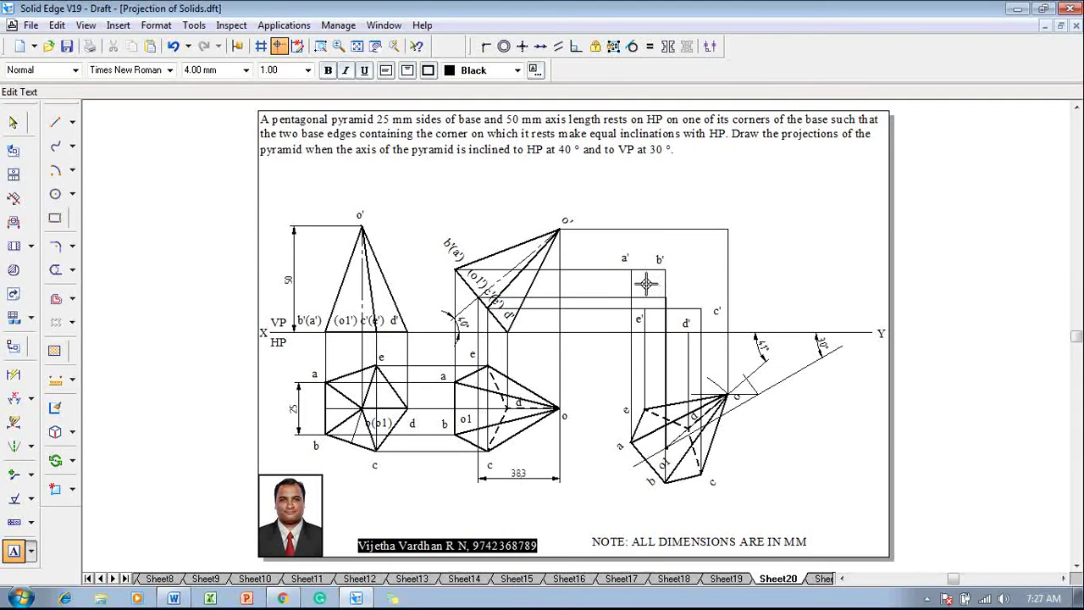
{"action": "left_click", "coordinate": [646, 287]}
{"action": "left_click", "coordinate": [732, 219]}
{"action": "type", "text": "o'"}
{"action": "key", "text": "Escape"}
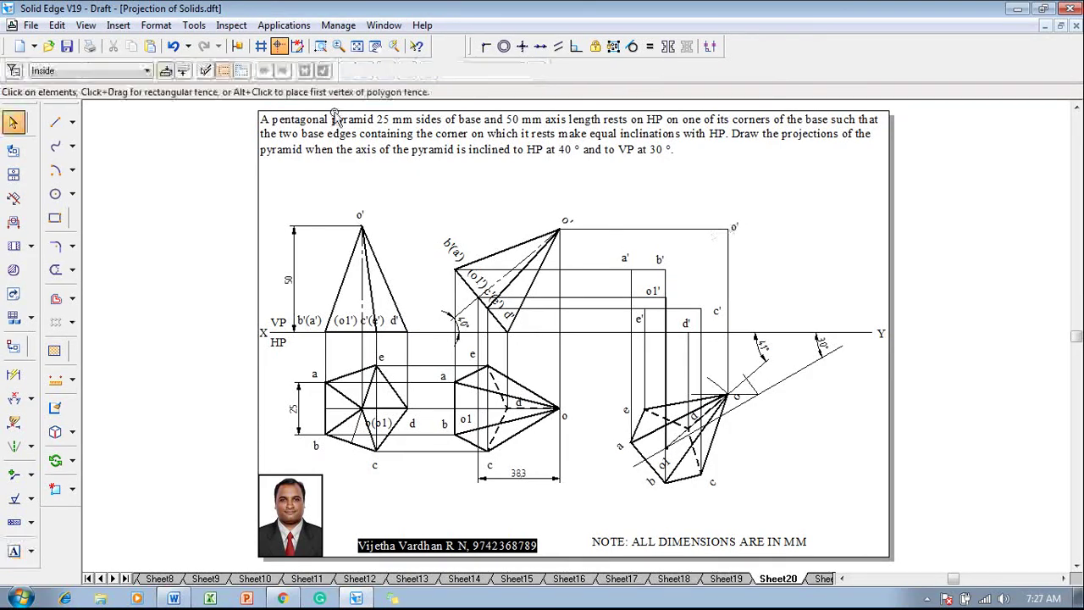
Step: Draw the edges a'-o'-c'-d'-e'-a' of the third front view as continuous 0.50 mm lines
{"action": "left_click", "coordinate": [69, 125]}
{"action": "left_click", "coordinate": [149, 70]}
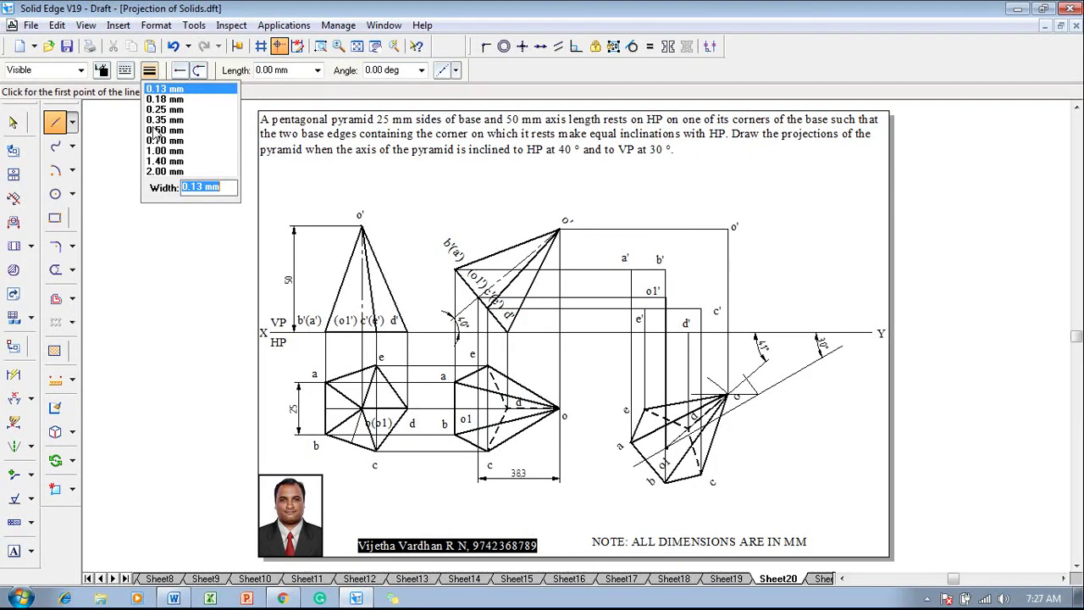
{"action": "left_click", "coordinate": [152, 98]}
{"action": "left_click", "coordinate": [127, 71]}
{"action": "left_click", "coordinate": [138, 96]}
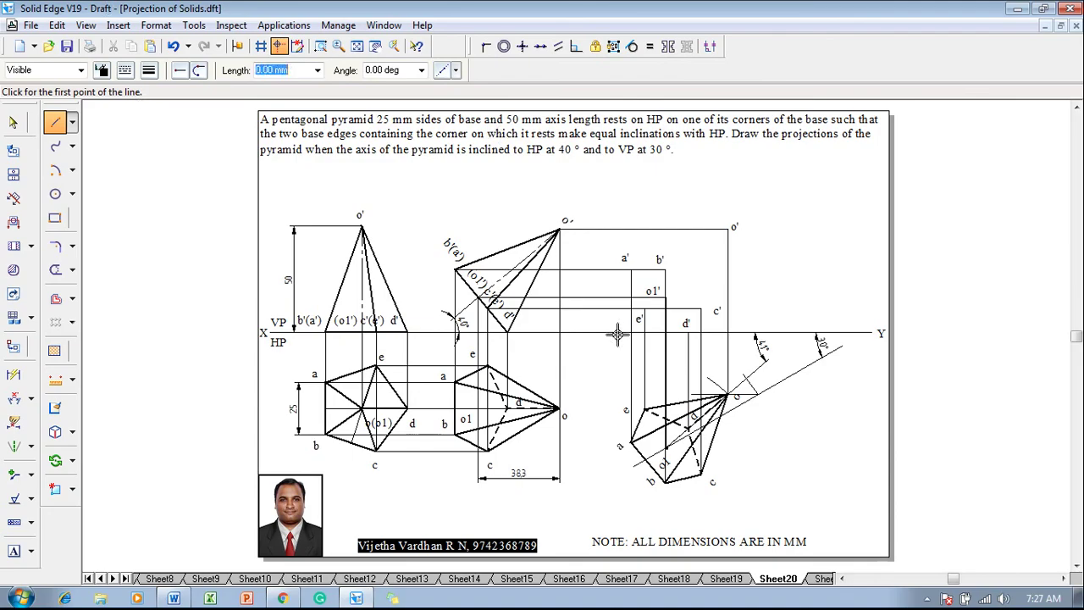
{"action": "left_click", "coordinate": [631, 269]}
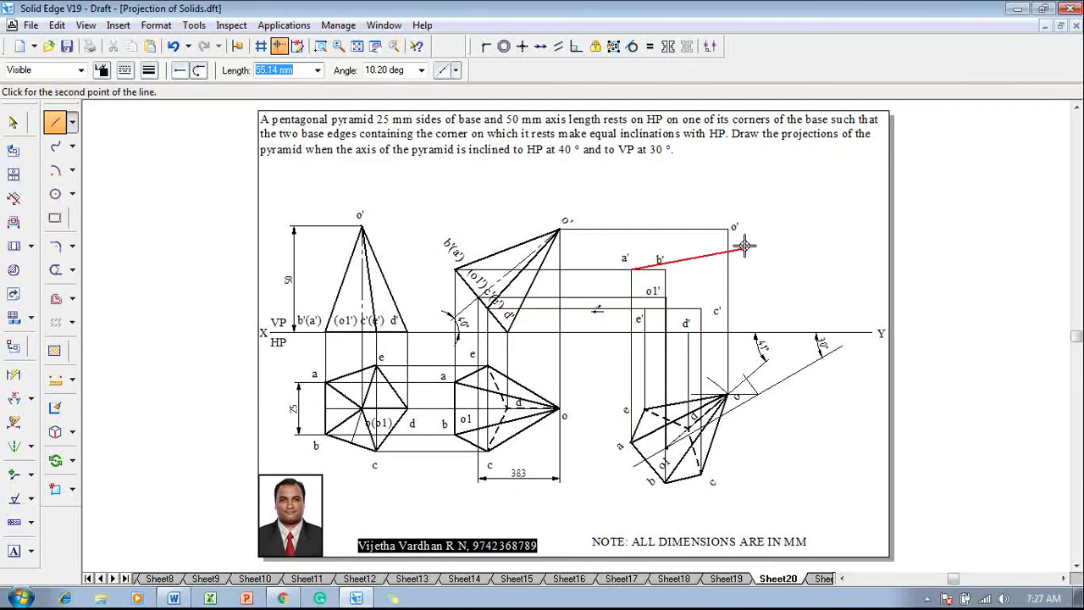
{"action": "left_click", "coordinate": [728, 228]}
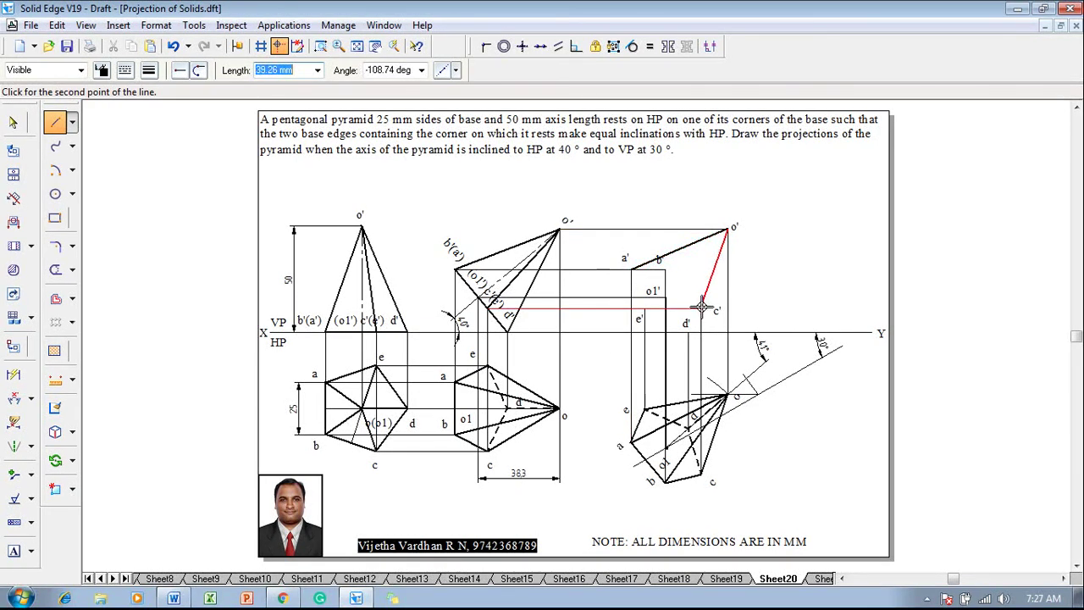
{"action": "left_click", "coordinate": [702, 307]}
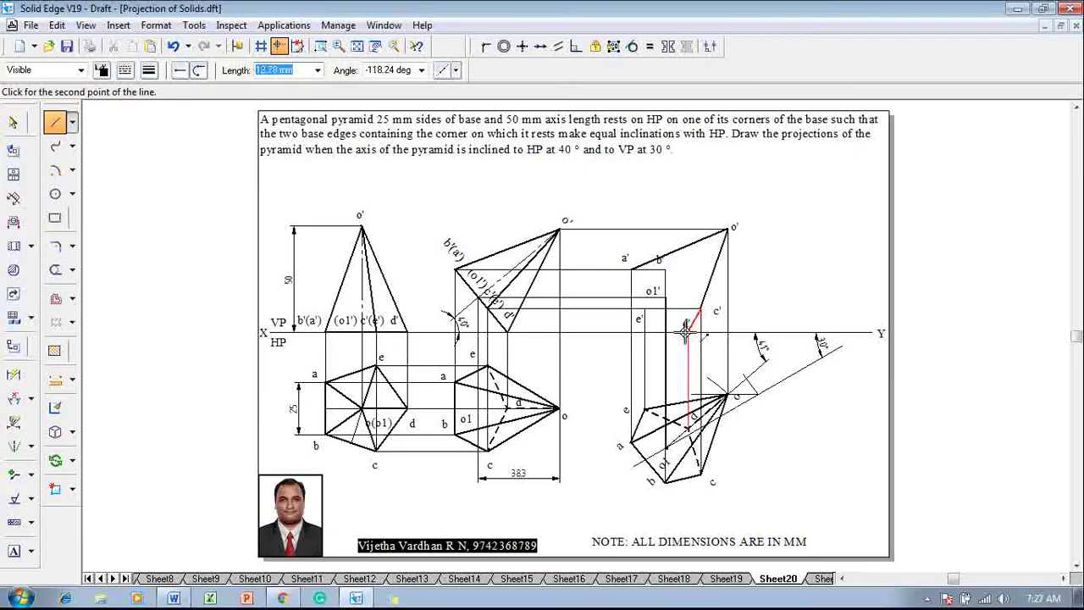
{"action": "left_click", "coordinate": [687, 332]}
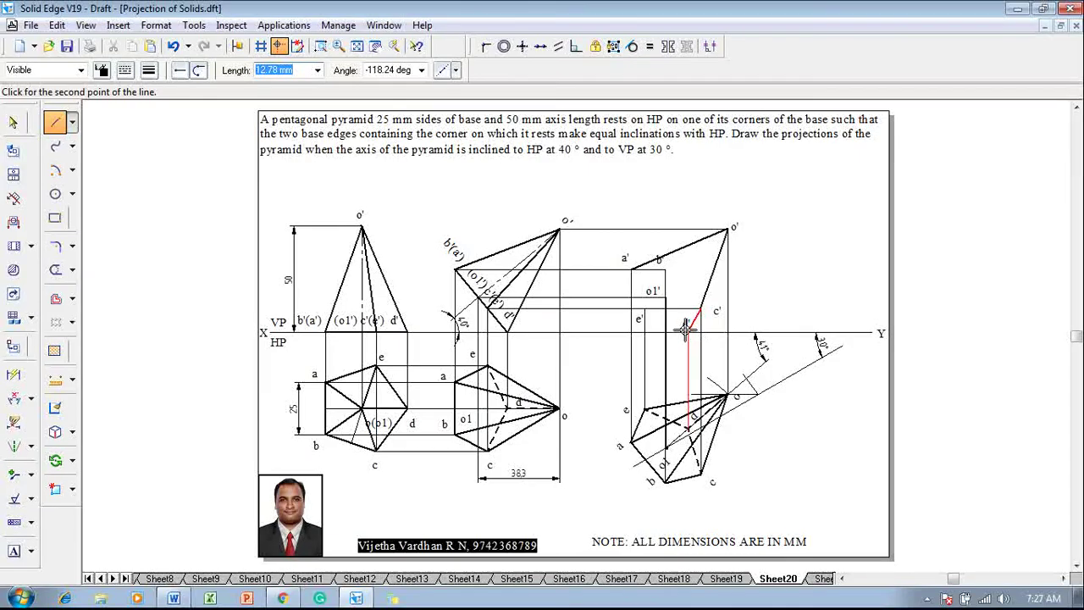
{"action": "left_click", "coordinate": [646, 310]}
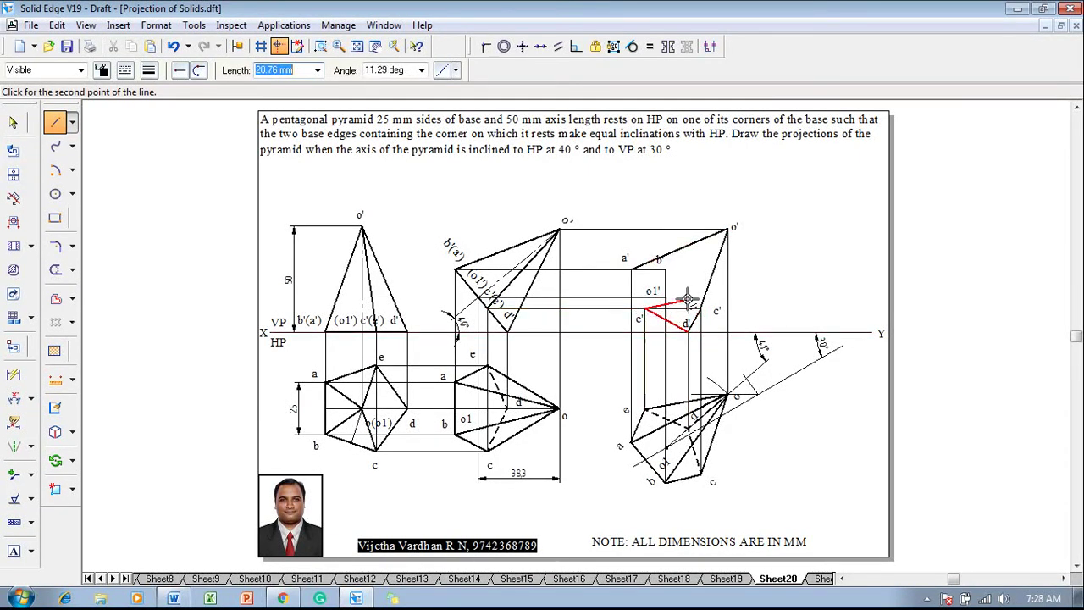
{"action": "left_click", "coordinate": [631, 270]}
{"action": "right_click", "coordinate": [631, 269]}
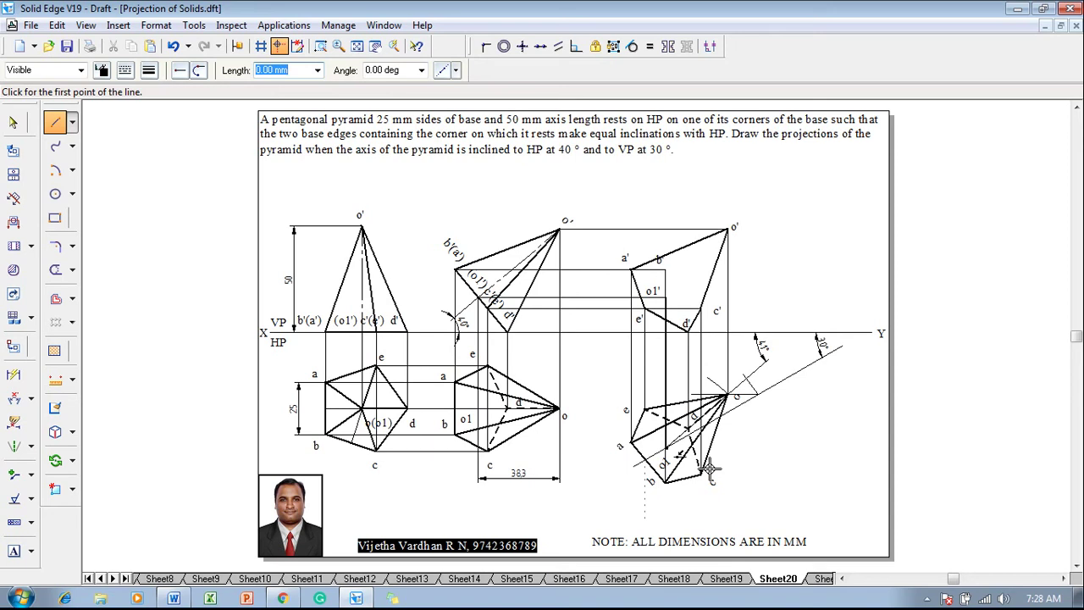
Step: Add the base edges a'b' and b'c' of the third front view as continuous thick lines
{"action": "left_click", "coordinate": [728, 229]}
{"action": "left_click", "coordinate": [728, 395]}
{"action": "right_click", "coordinate": [727, 394]}
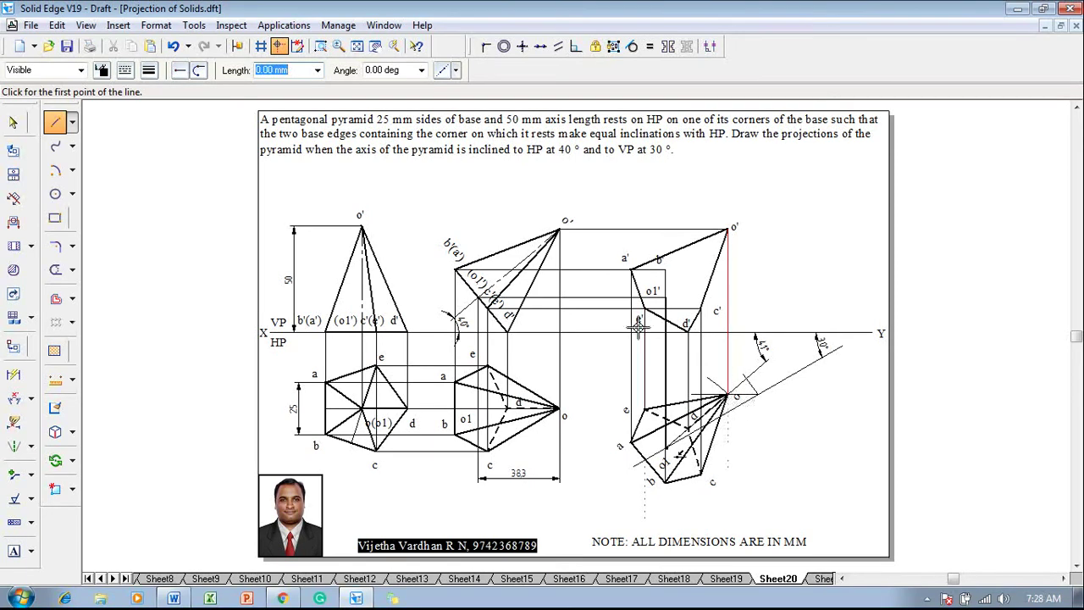
{"action": "left_click", "coordinate": [629, 268]}
{"action": "right_click", "coordinate": [653, 292]}
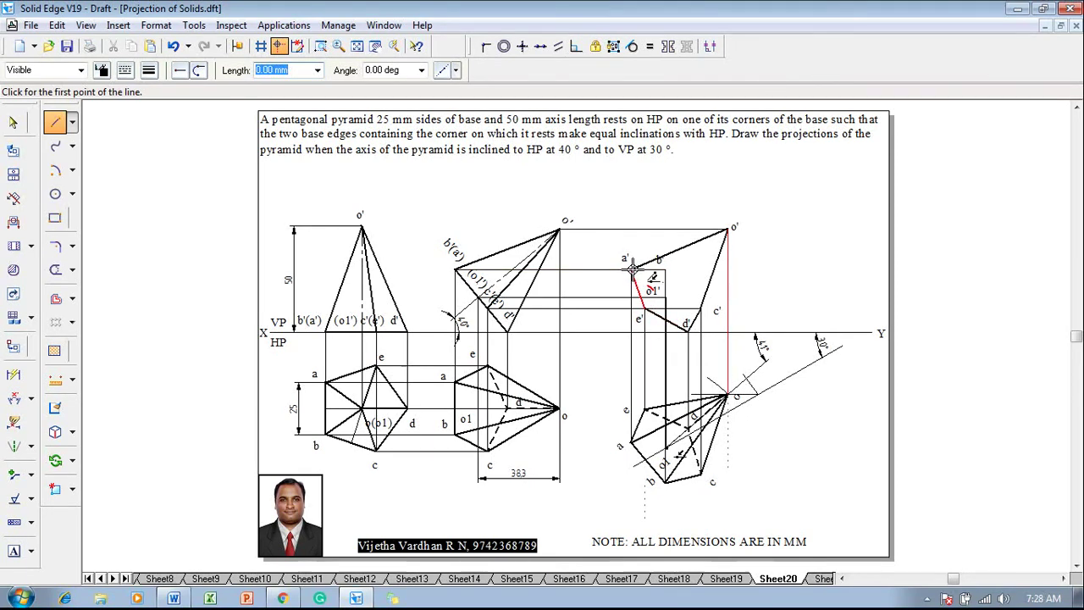
{"action": "left_click", "coordinate": [630, 270]}
{"action": "left_click", "coordinate": [660, 259]}
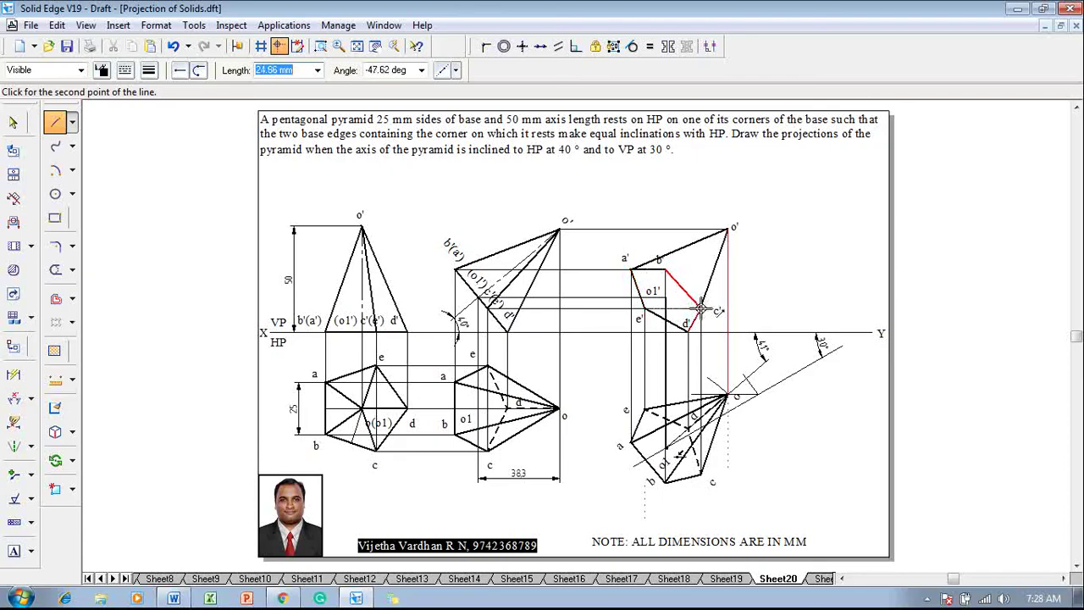
{"action": "left_click", "coordinate": [701, 307]}
{"action": "right_click", "coordinate": [788, 308]}
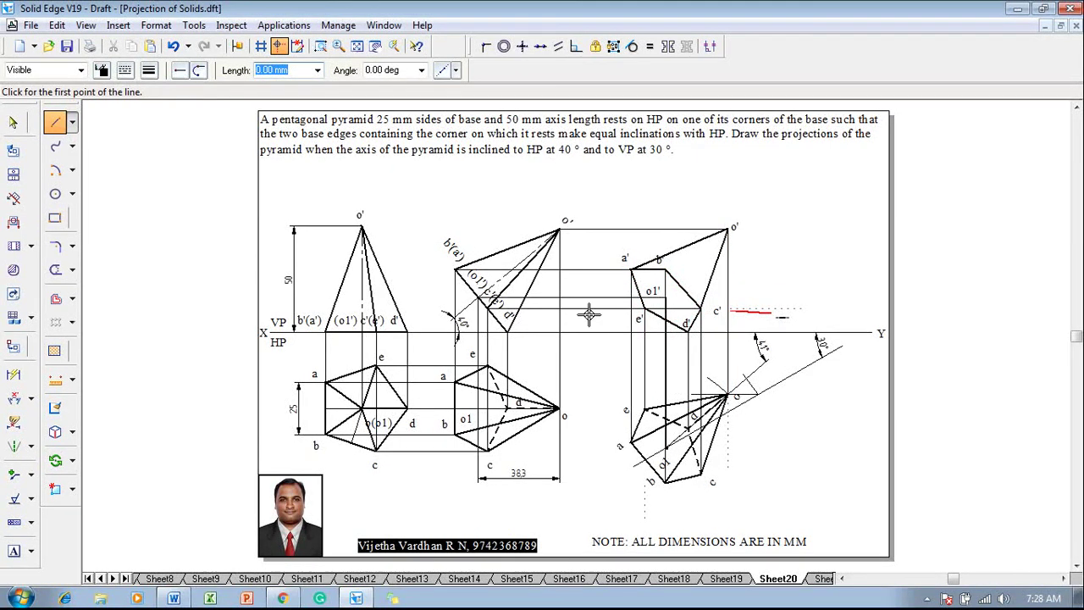
Step: Draw the hidden slant edges e'o' and o'd' of the third front view as dashed lines
{"action": "left_click", "coordinate": [125, 71]}
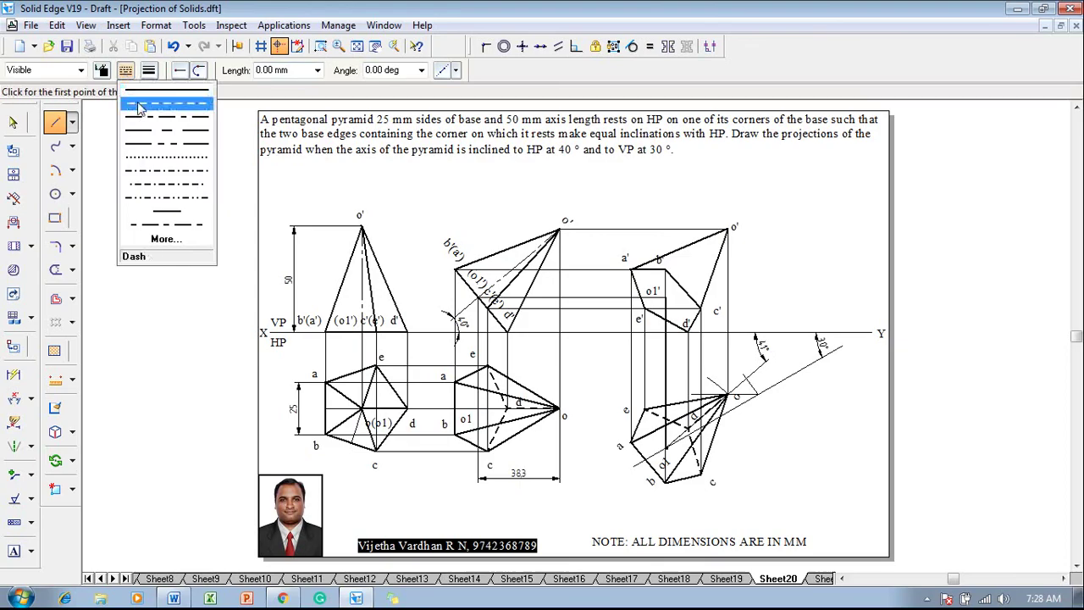
{"action": "left_click", "coordinate": [140, 111]}
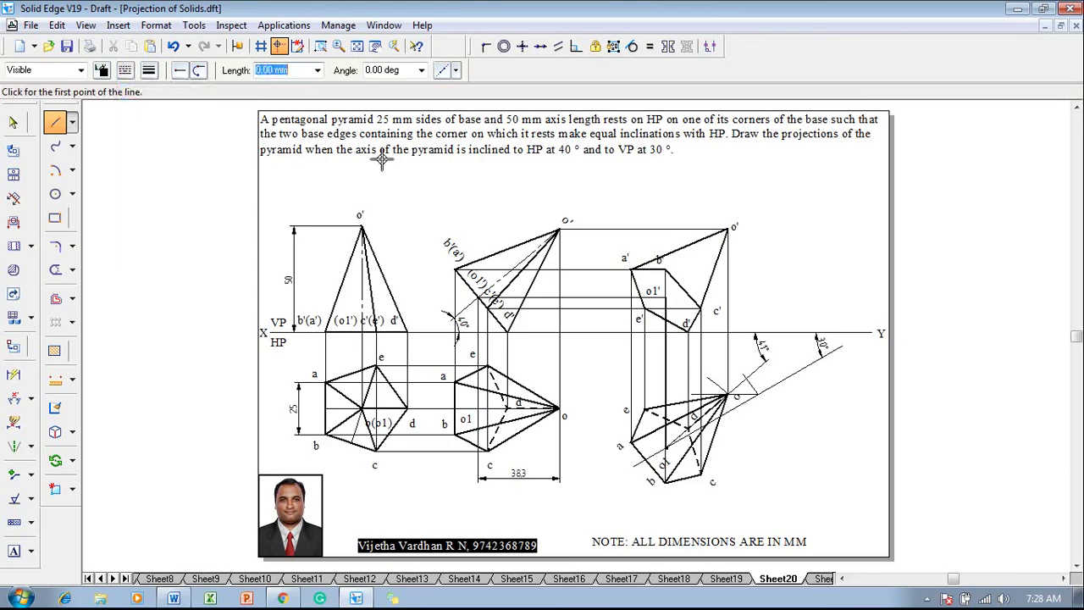
{"action": "left_click", "coordinate": [645, 310]}
{"action": "left_click", "coordinate": [729, 228]}
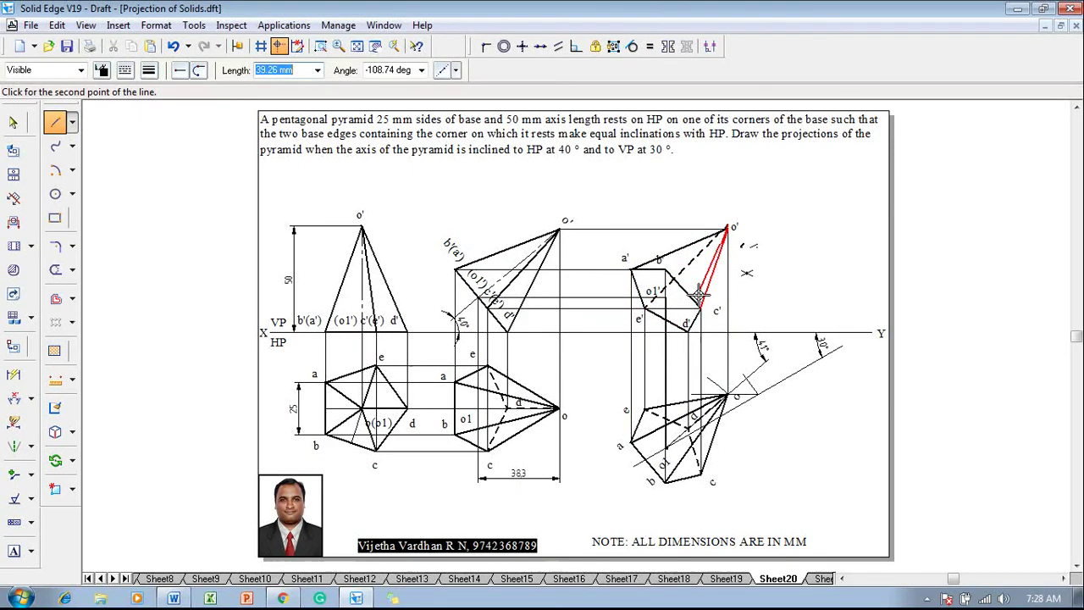
{"action": "left_click", "coordinate": [688, 328]}
{"action": "right_click", "coordinate": [742, 313]}
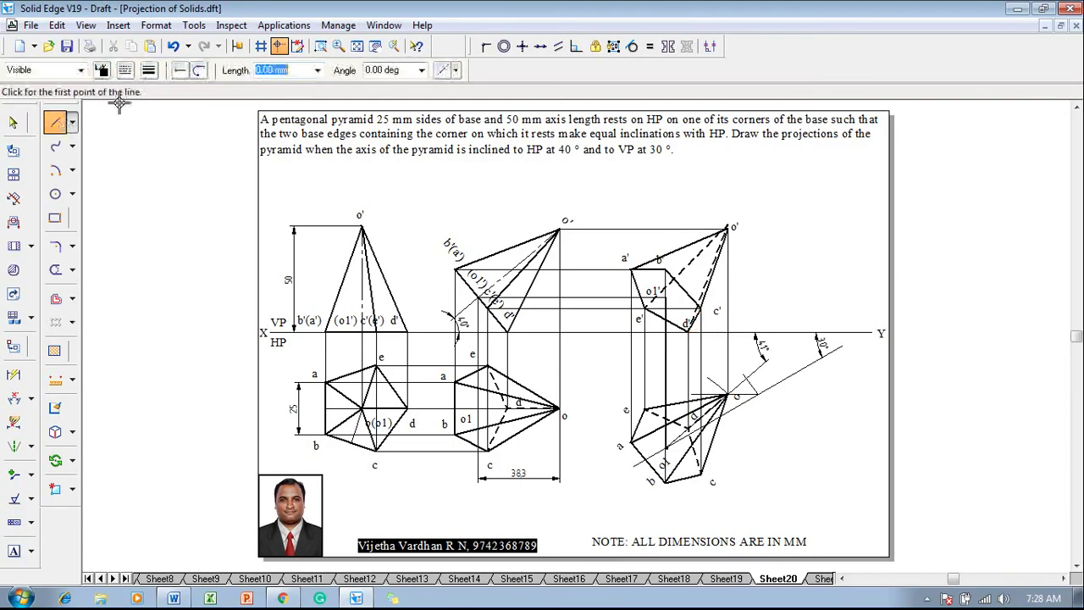
Step: Draw the visible slant edge from b' to o' in the third front view as a continuous line
{"action": "left_click", "coordinate": [124, 70]}
{"action": "left_click", "coordinate": [130, 90]}
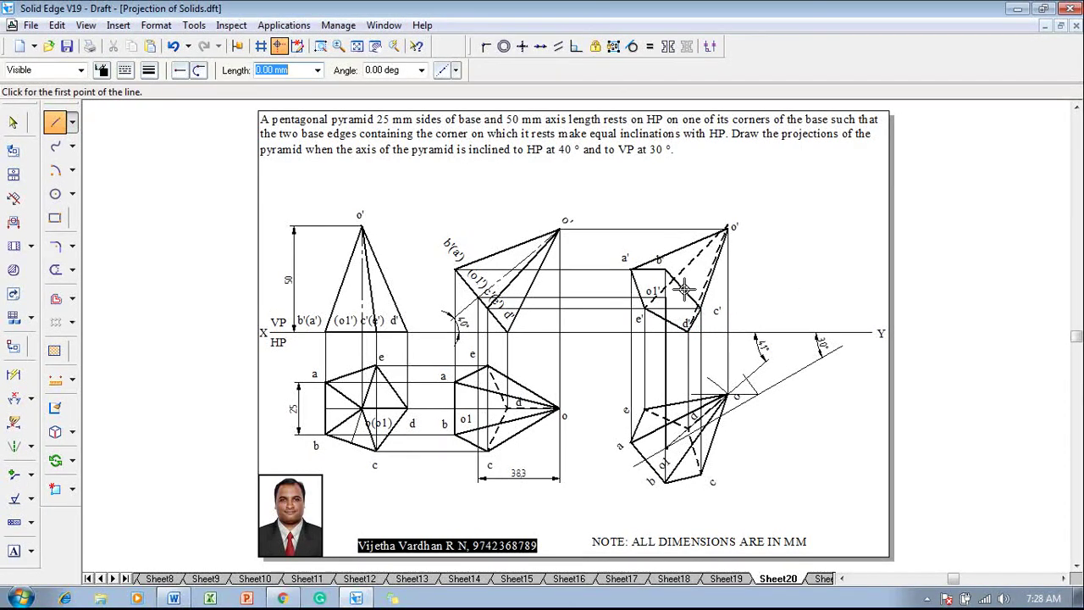
{"action": "left_click", "coordinate": [661, 269]}
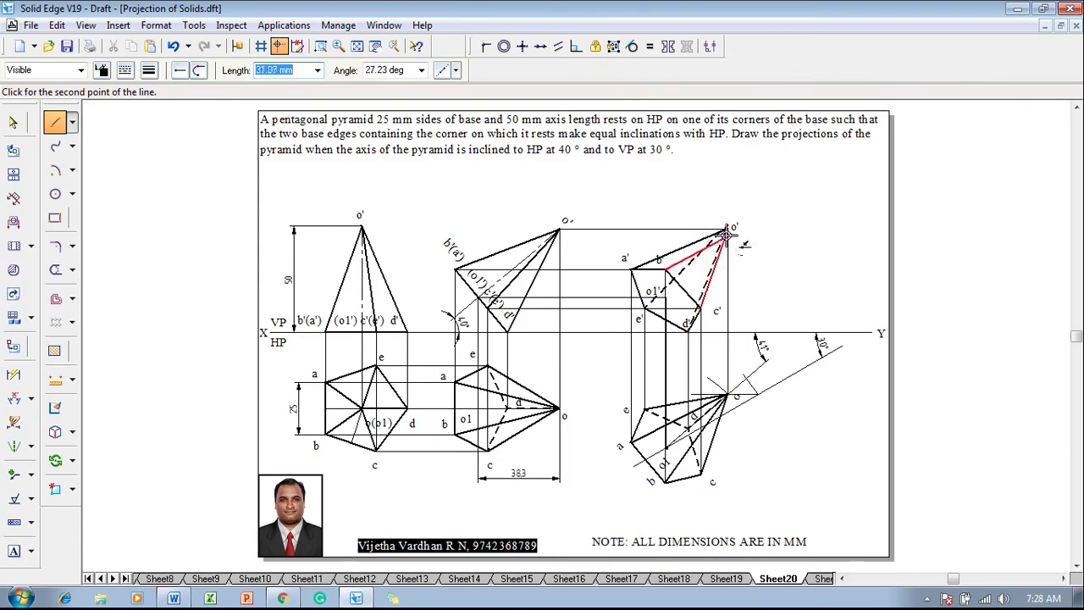
{"action": "left_click", "coordinate": [729, 227]}
{"action": "right_click", "coordinate": [754, 251]}
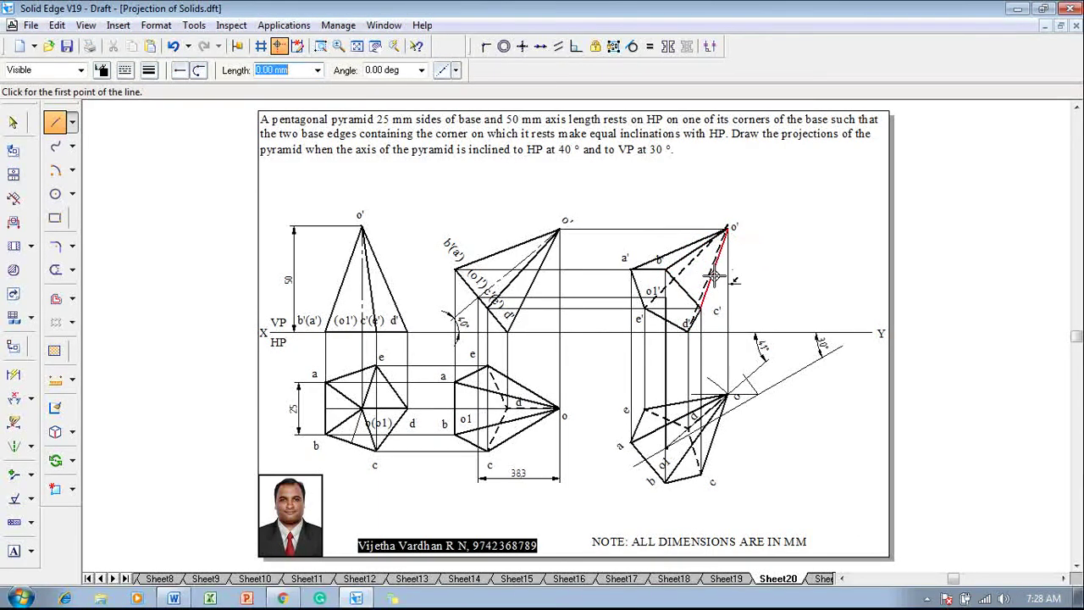
{"action": "key", "text": "Escape"}
Step: Delete the dashed slant edges e'o' and o'd' from the third front view
{"action": "left_click", "coordinate": [693, 260]}
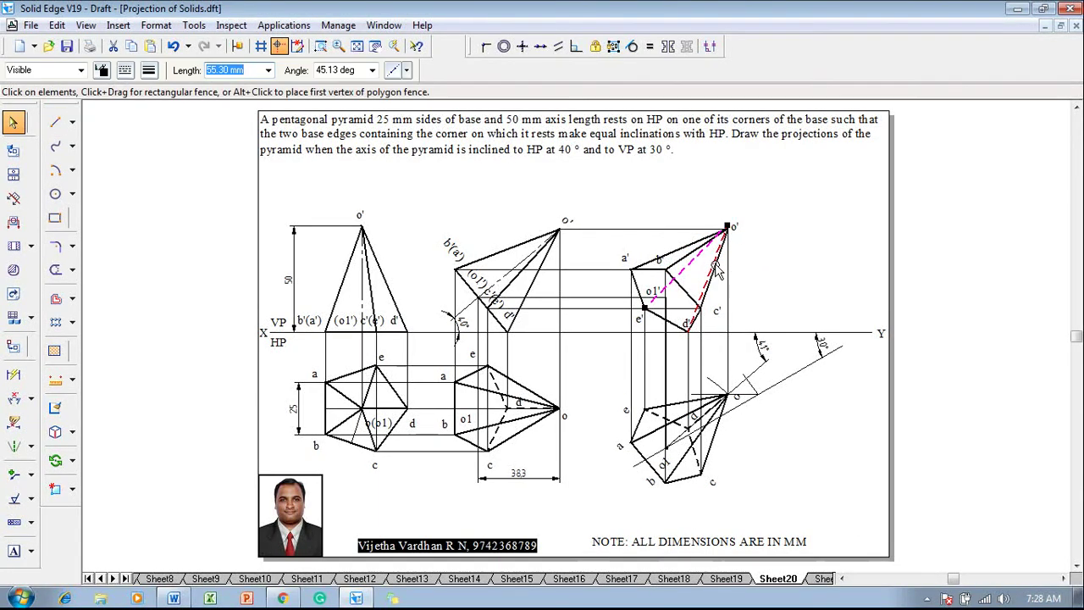
{"action": "key", "text": "Delete"}
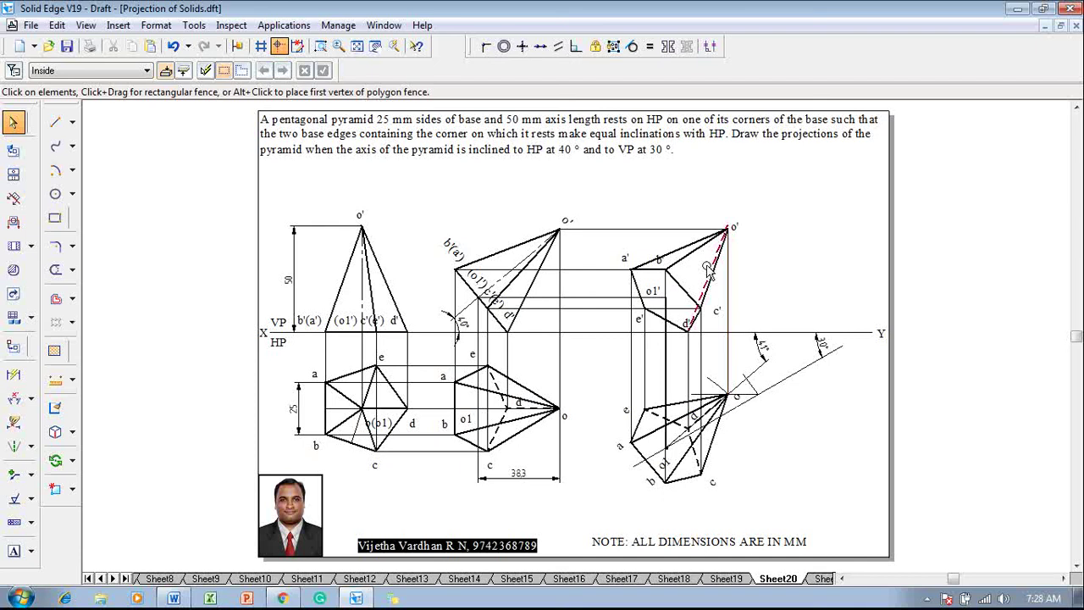
{"action": "left_click", "coordinate": [708, 269]}
Step: Redraw the hidden slant edges from e' to o' and from o' to d' as dashed lines
{"action": "left_click", "coordinate": [55, 122]}
{"action": "left_click", "coordinate": [125, 70]}
{"action": "left_click", "coordinate": [134, 108]}
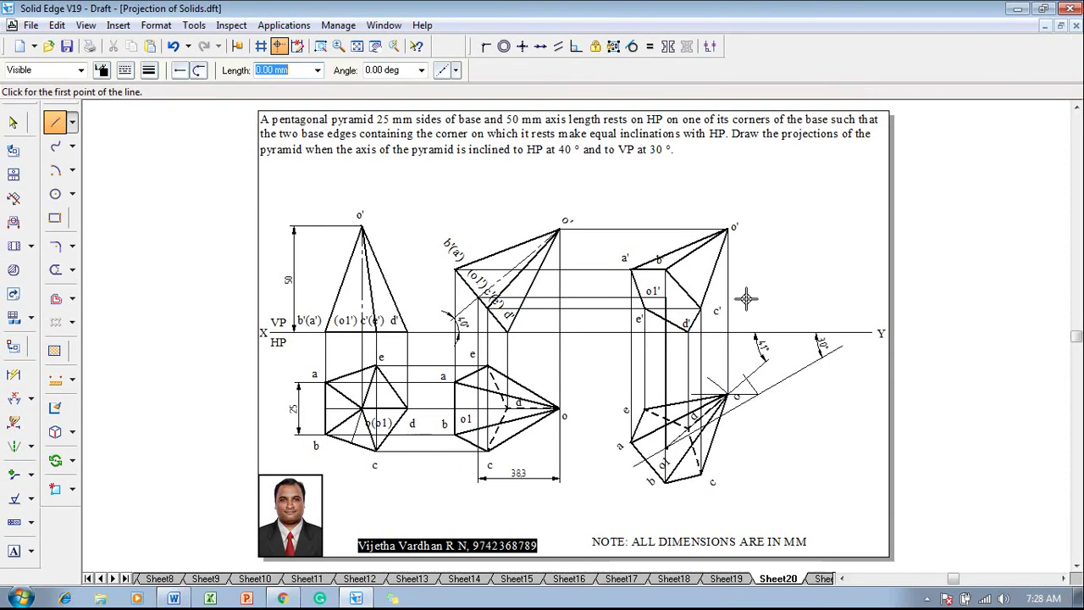
{"action": "left_click", "coordinate": [645, 310]}
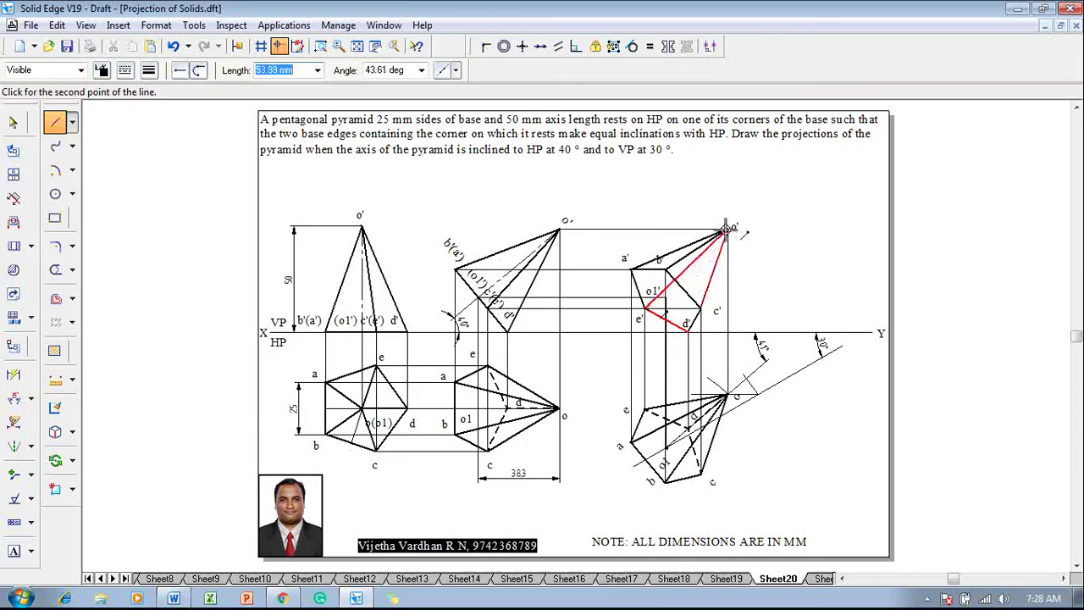
{"action": "left_click", "coordinate": [727, 229]}
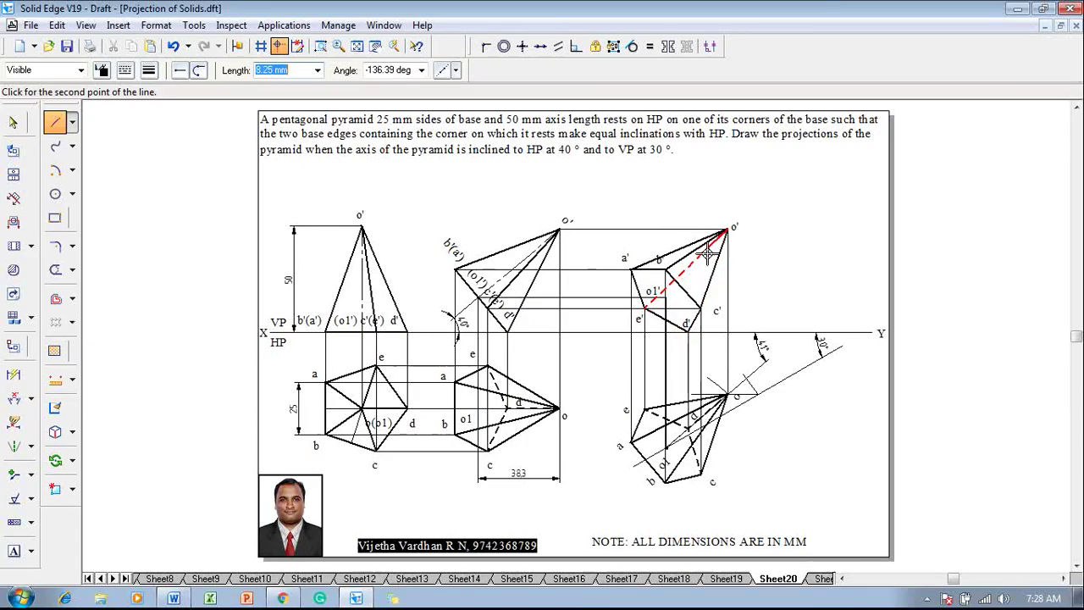
{"action": "left_click", "coordinate": [691, 315]}
{"action": "right_click", "coordinate": [770, 290]}
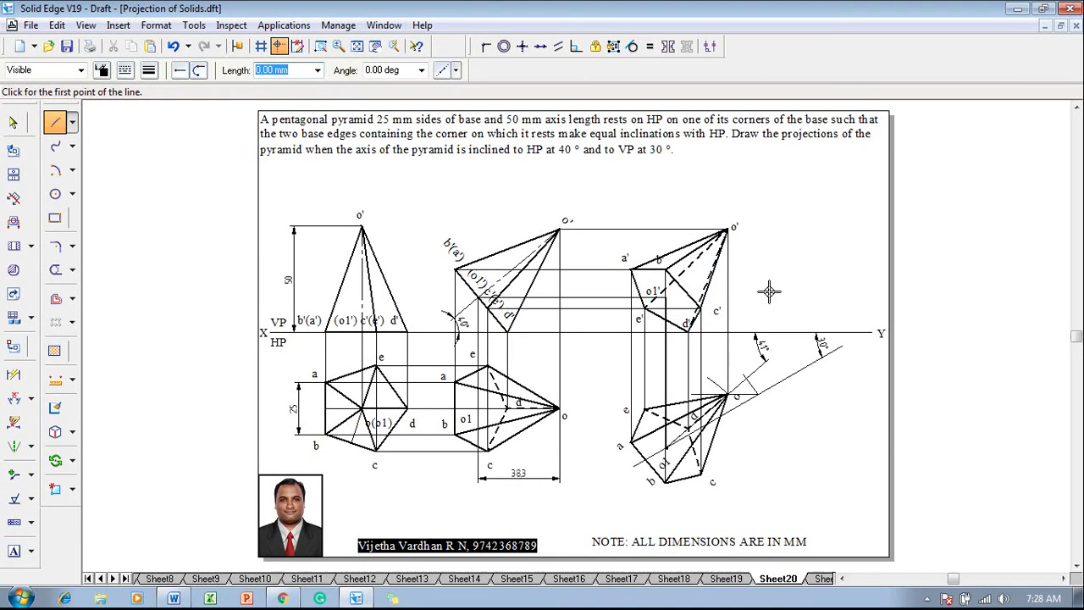
{"action": "key", "text": "Escape"}
Step: Draw the pyramid's axis from o1' to o' in the third front view as a thin 0.13 mm line
{"action": "left_click", "coordinate": [56, 122]}
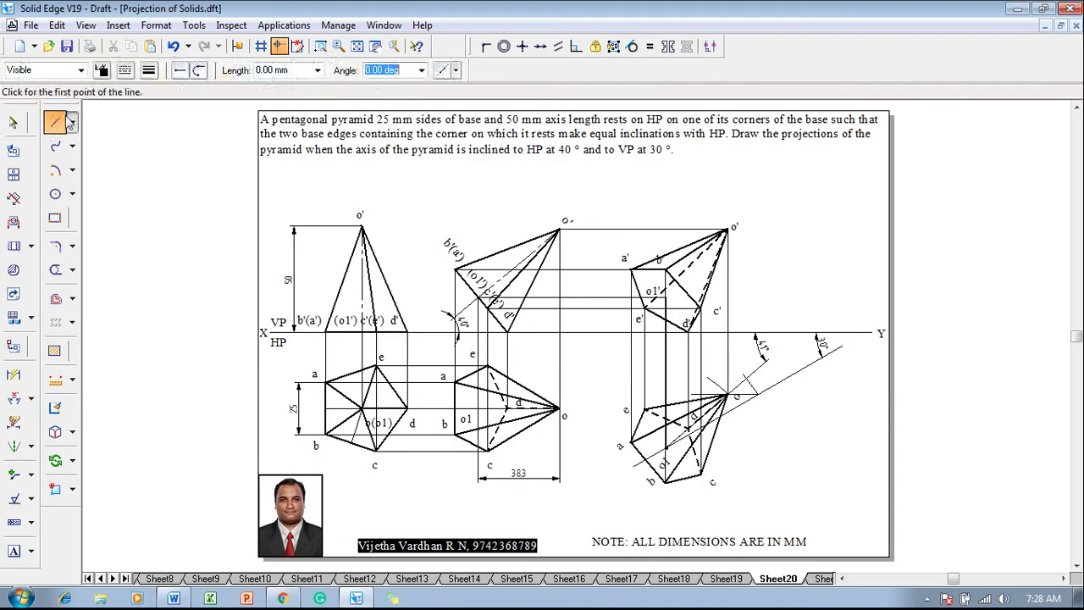
{"action": "left_click", "coordinate": [125, 70]}
{"action": "left_click", "coordinate": [142, 99]}
{"action": "left_click", "coordinate": [148, 70]}
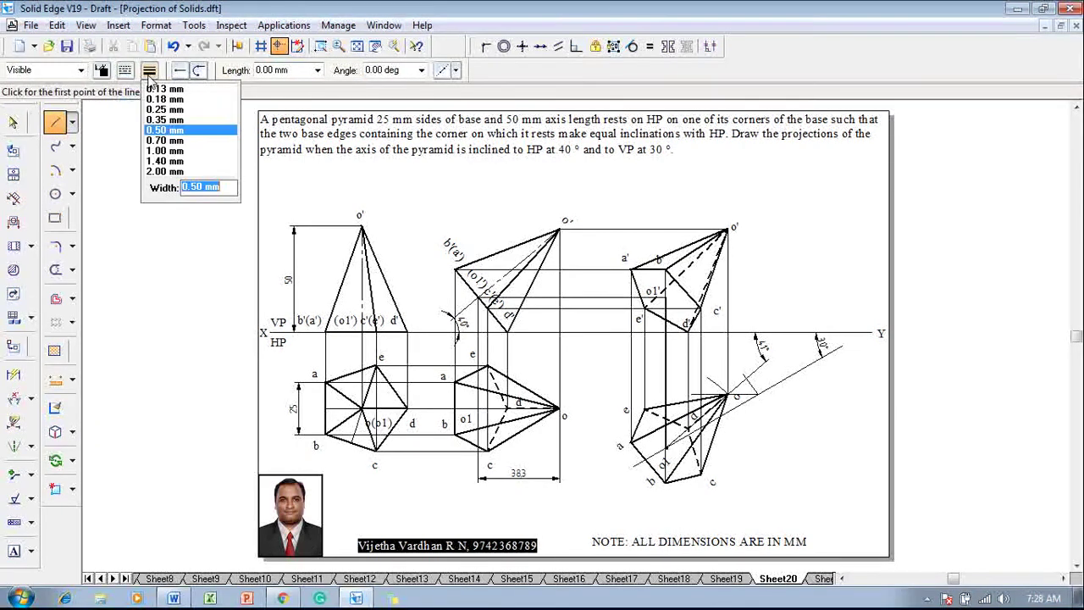
{"action": "left_click", "coordinate": [169, 89]}
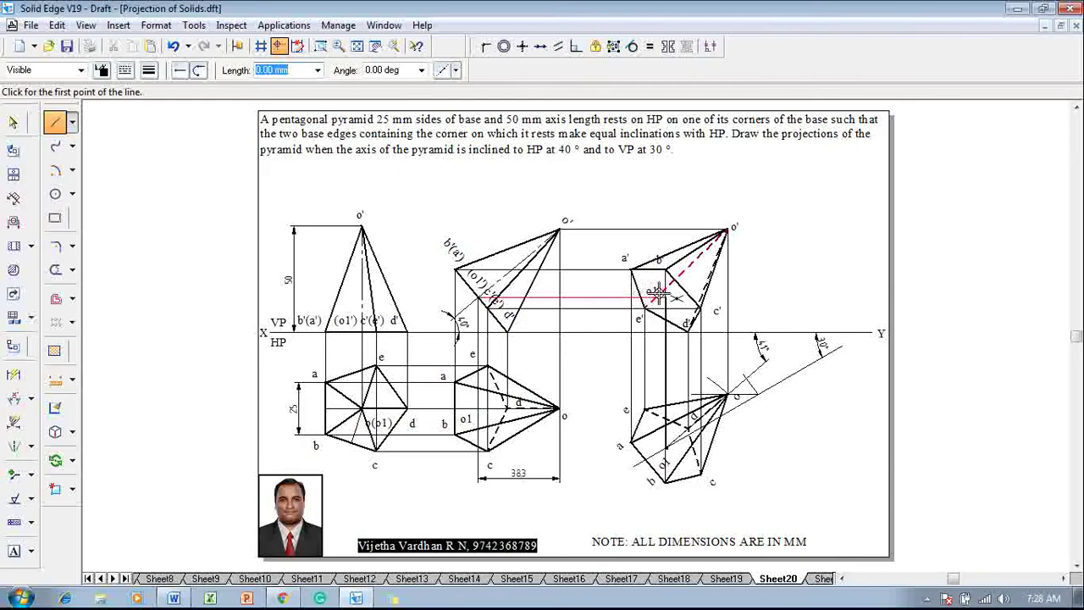
{"action": "left_click", "coordinate": [667, 295]}
{"action": "left_click", "coordinate": [725, 230]}
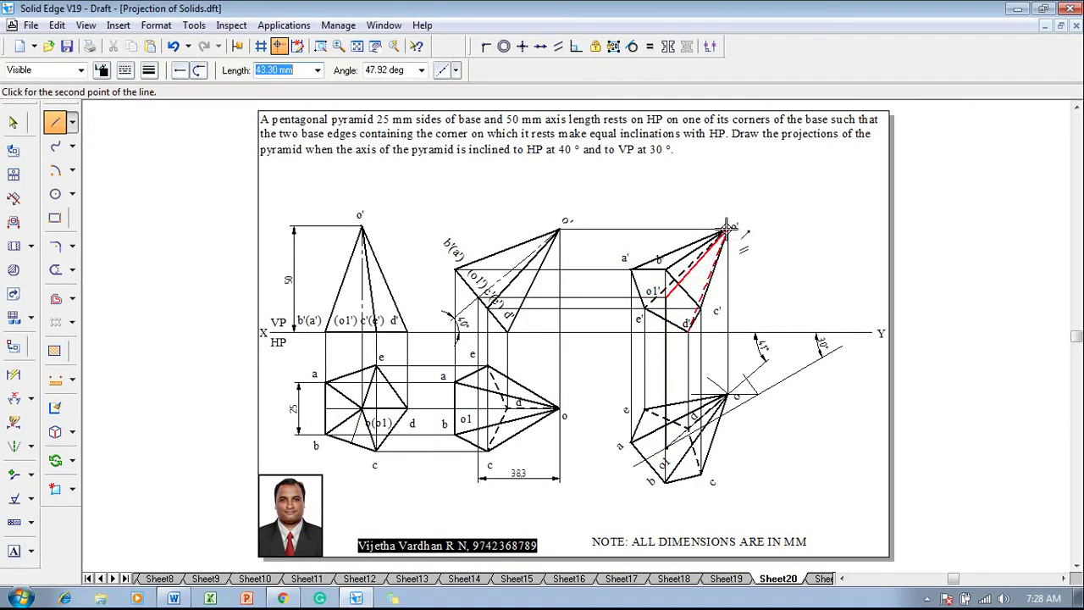
{"action": "right_click", "coordinate": [780, 271]}
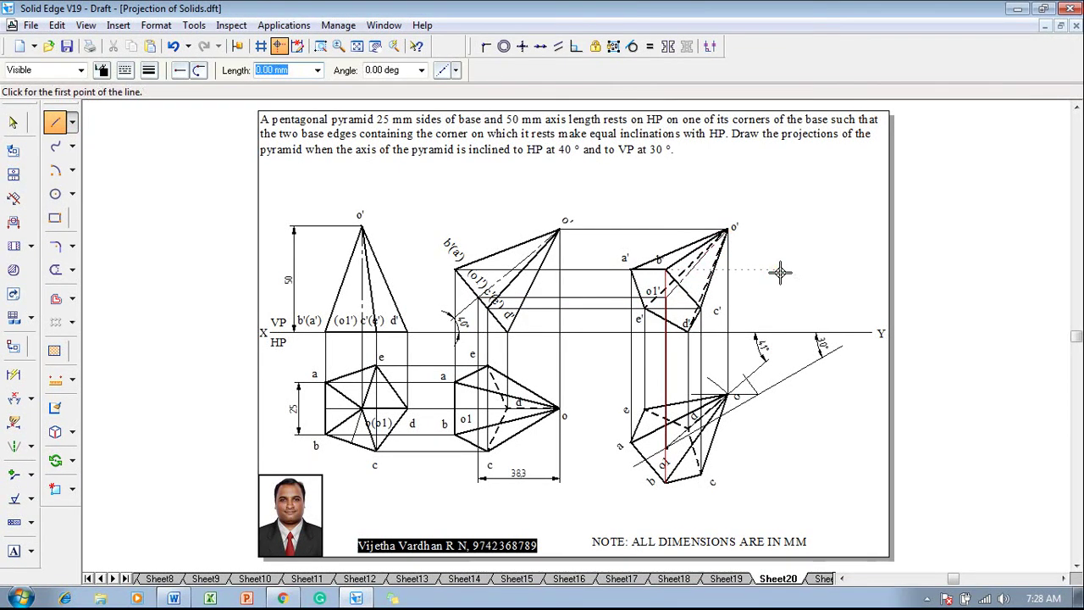
{"action": "key", "text": "Escape"}
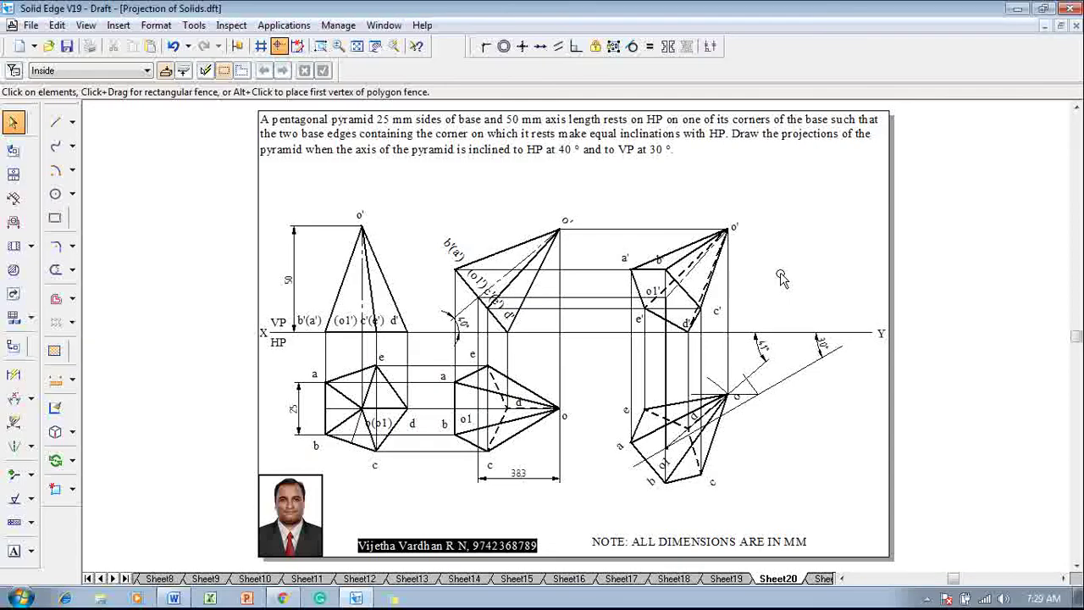